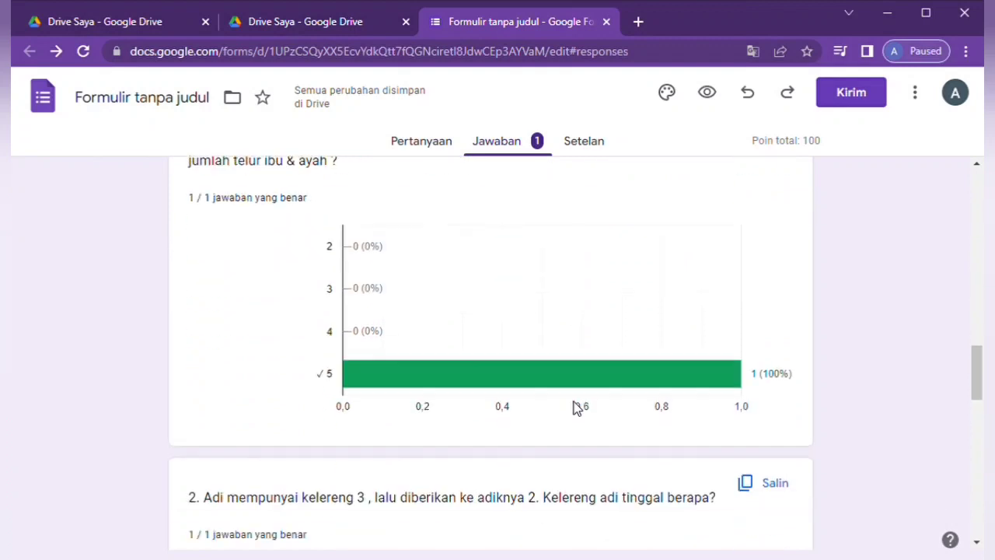
{"action": "scroll", "coordinate": [576, 409], "scroll_direction": "down", "scroll_amount": 1}
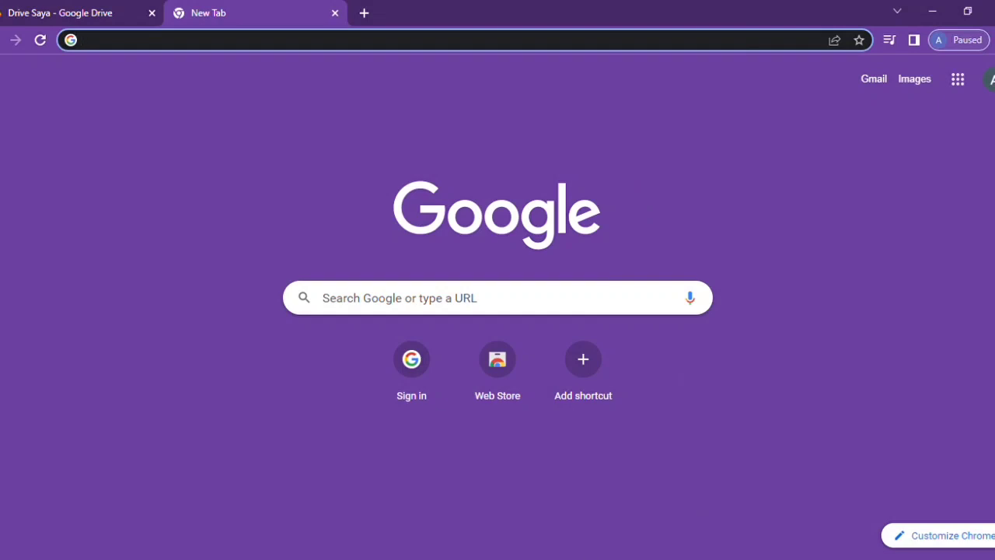
- Search Google for 'login gmail'
{"action": "left_click", "coordinate": [356, 299]}
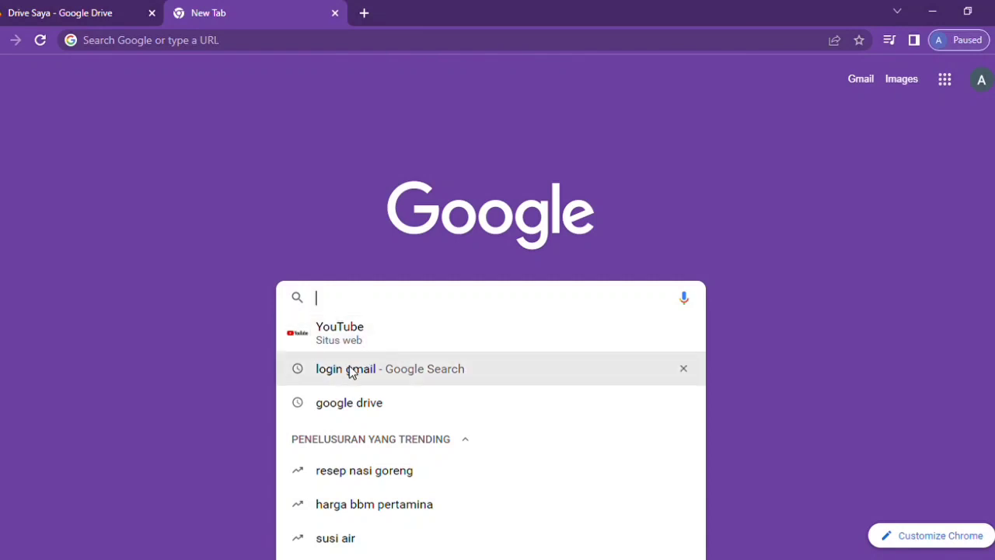
{"action": "type", "text": "login gma"}
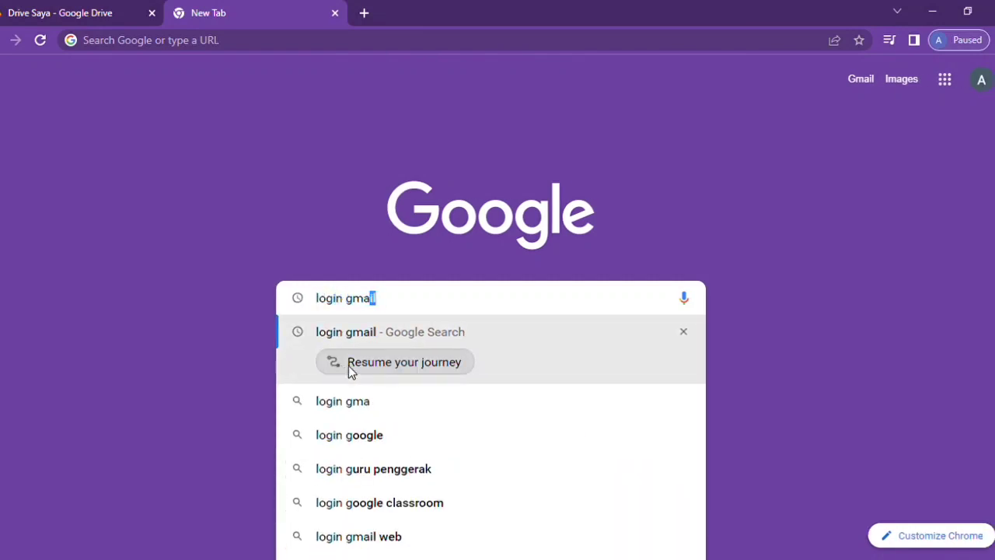
{"action": "type", "text": "il"}
{"action": "key", "text": "Return"}
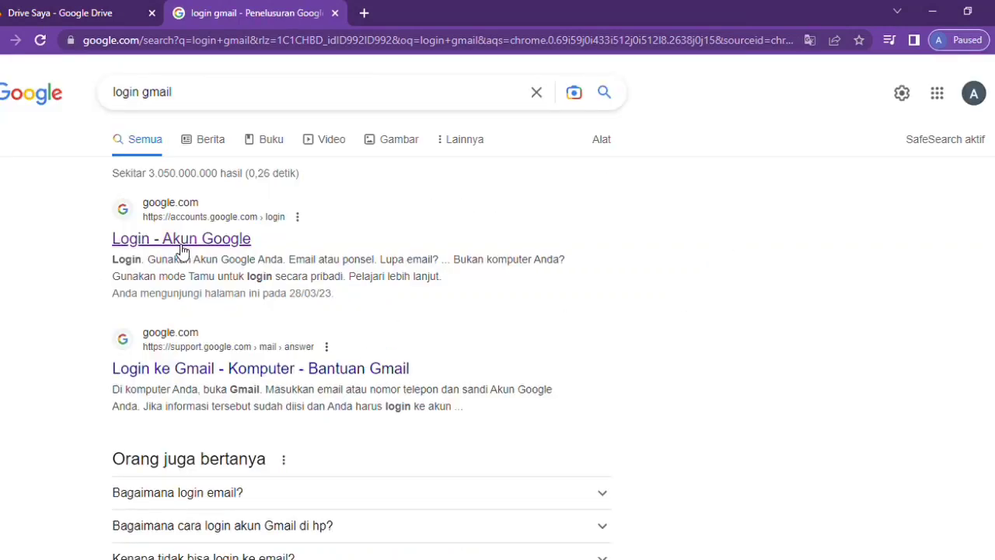
- Check the signed-in account and go to Google Drive from the apps grid
{"action": "left_click", "coordinate": [974, 96]}
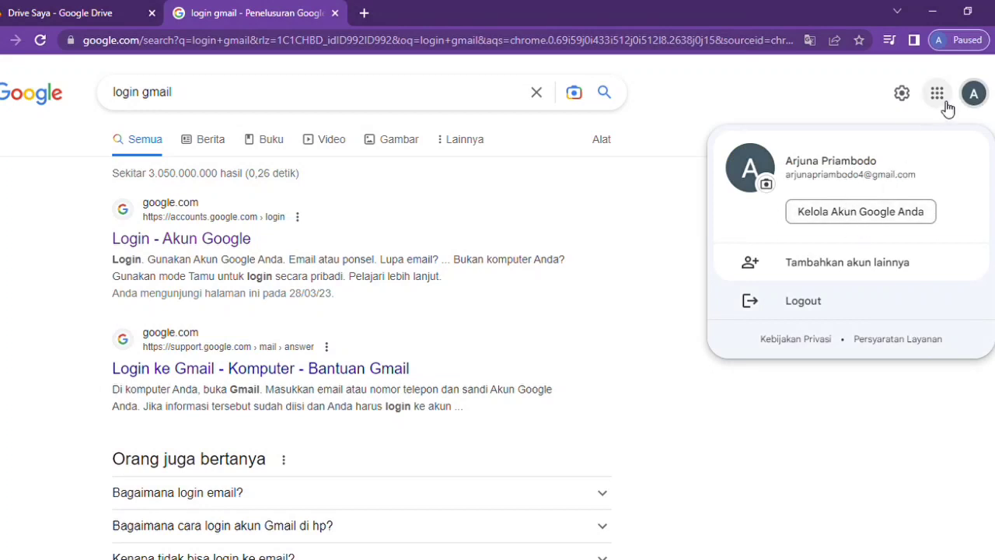
{"action": "left_click", "coordinate": [945, 101]}
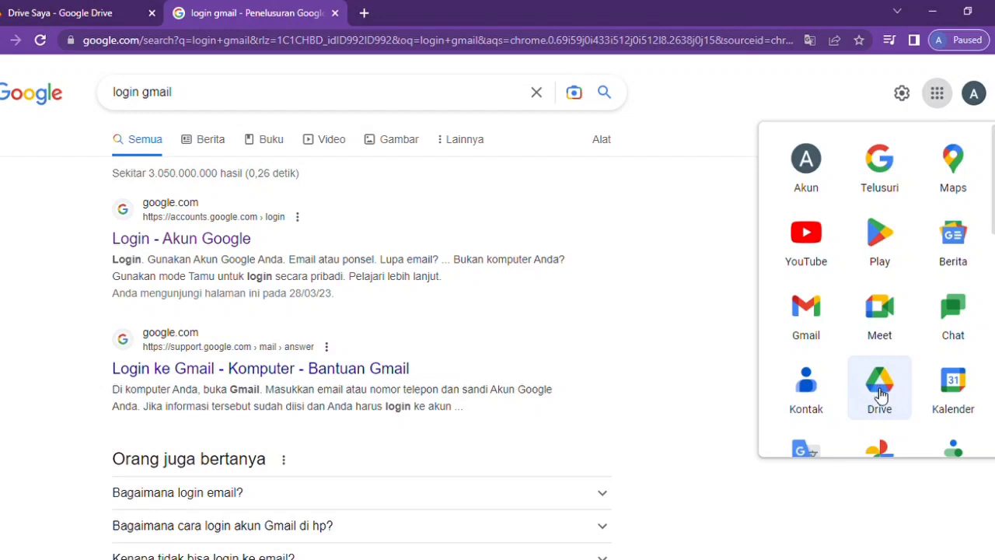
{"action": "left_click", "coordinate": [890, 399]}
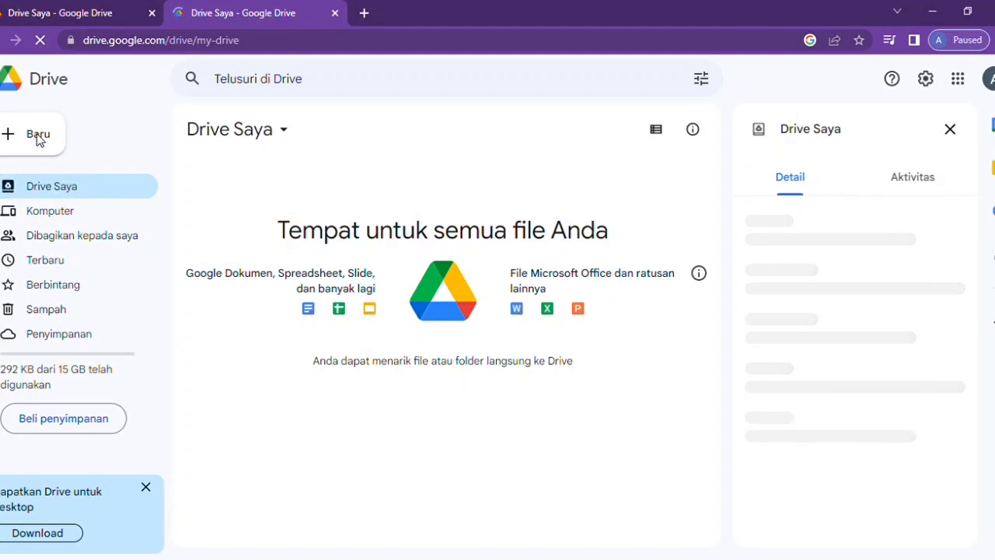
- Create a Kuis kosong from Drive Saya's Google Formulir menu
{"action": "left_click", "coordinate": [283, 130]}
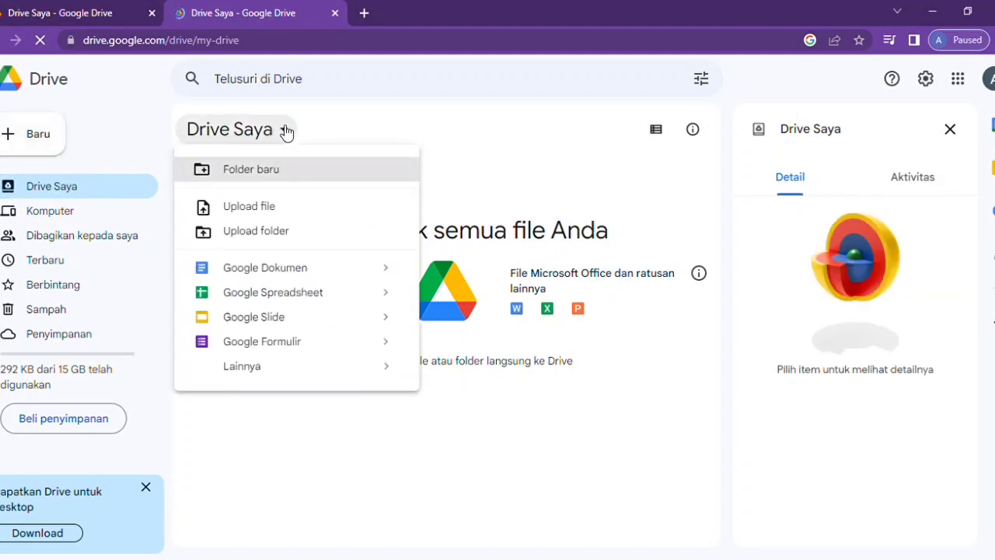
{"action": "mouse_move", "coordinate": [383, 349]}
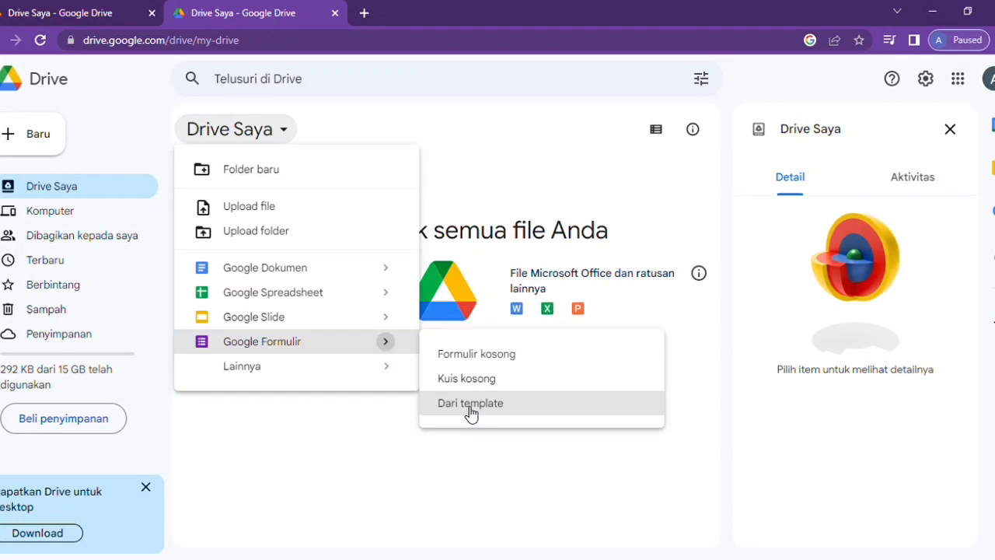
{"action": "left_click", "coordinate": [467, 378]}
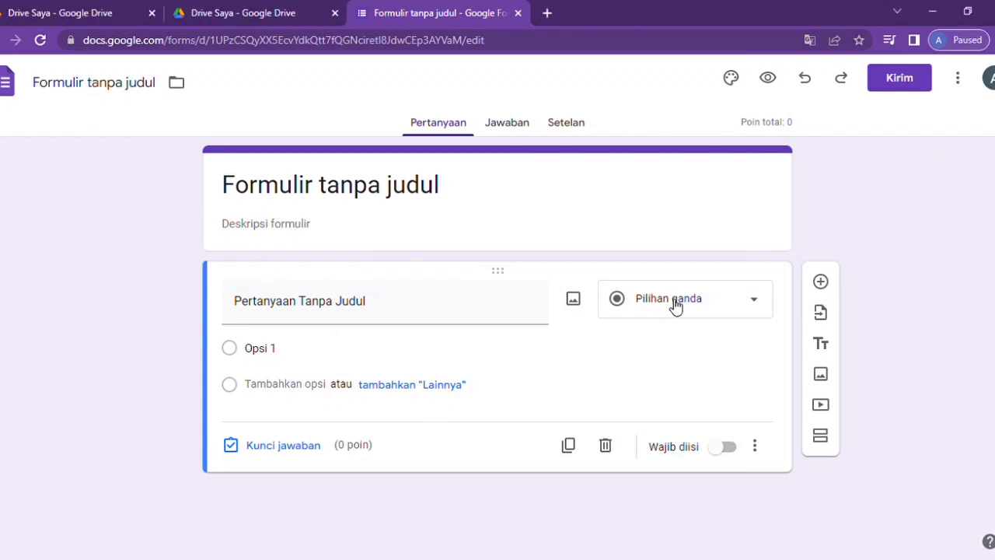
- In Setelan, switch off 'Jawaban yang benar' and 'Nilai poin' for respondents
{"action": "left_click", "coordinate": [625, 207]}
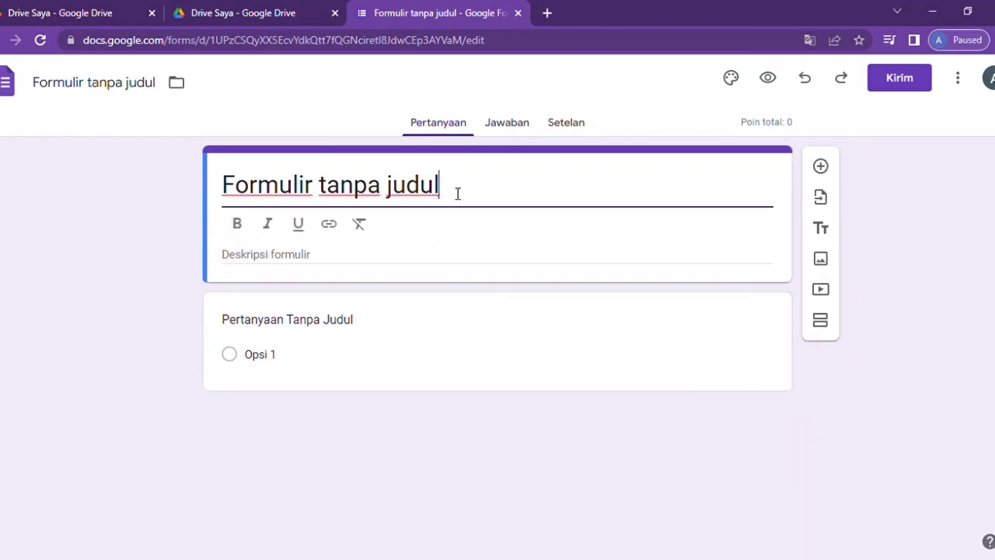
{"action": "left_click", "coordinate": [566, 127]}
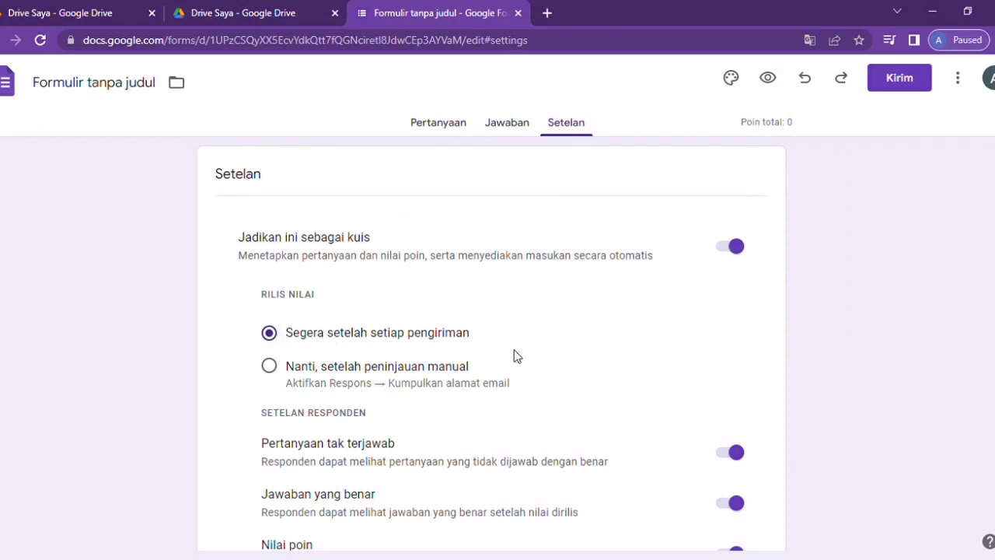
{"action": "scroll", "coordinate": [367, 379], "scroll_direction": "down", "scroll_amount": 2}
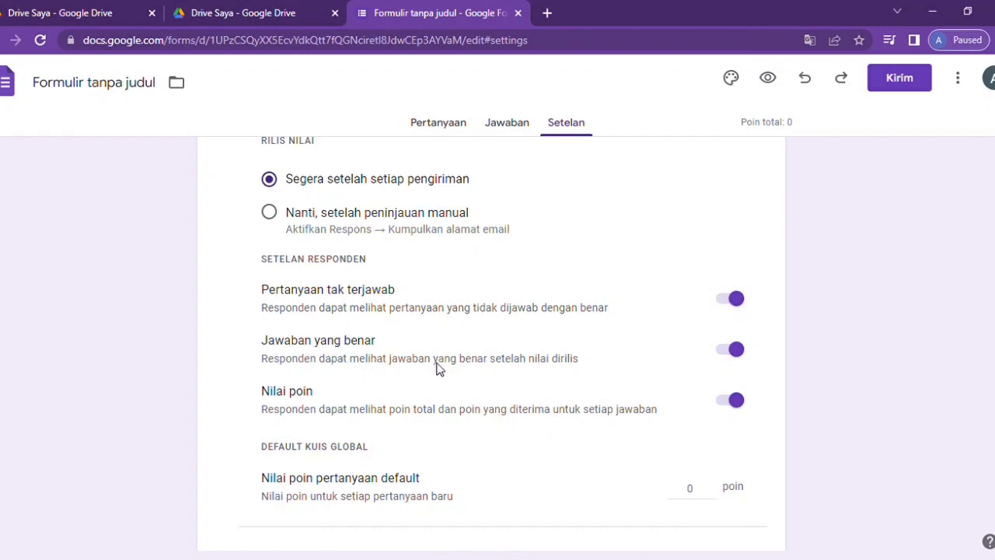
{"action": "left_click", "coordinate": [735, 354]}
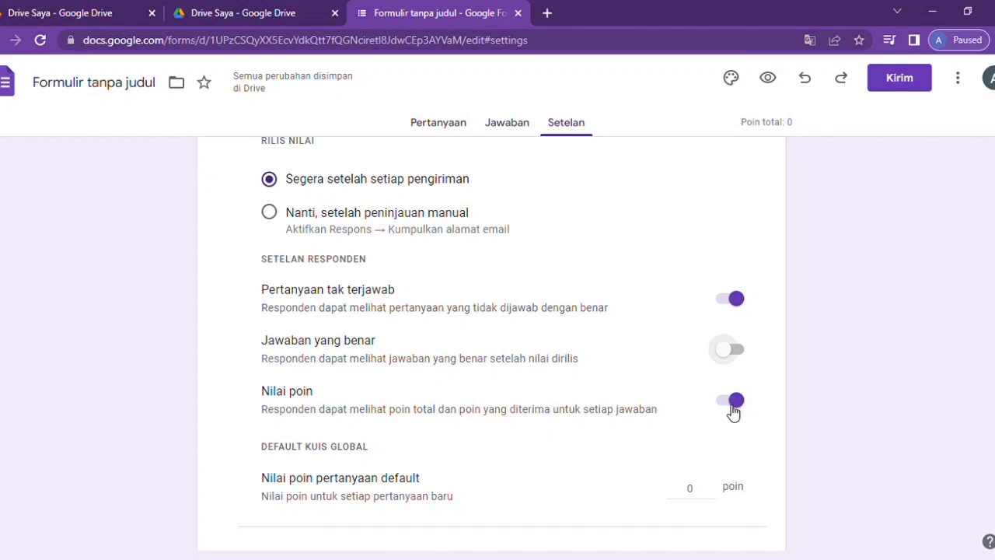
{"action": "scroll", "coordinate": [734, 413], "scroll_direction": "down", "scroll_amount": 1}
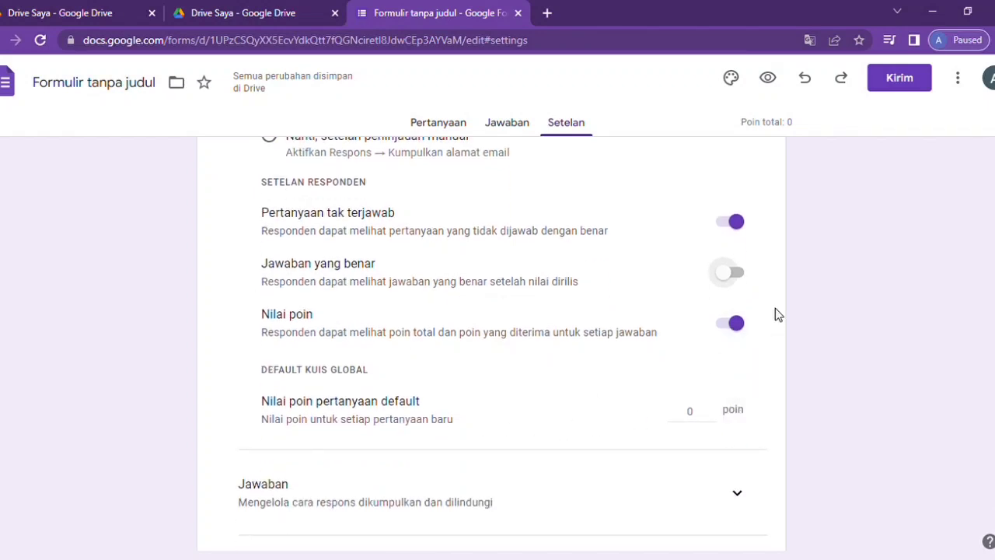
{"action": "left_click", "coordinate": [724, 332]}
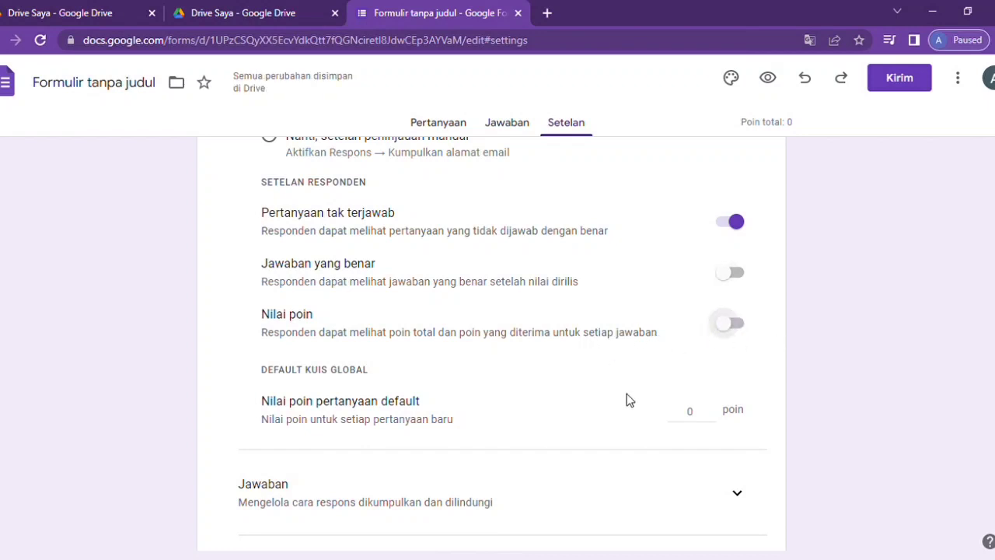
{"action": "scroll", "coordinate": [628, 400], "scroll_direction": "down", "scroll_amount": 1}
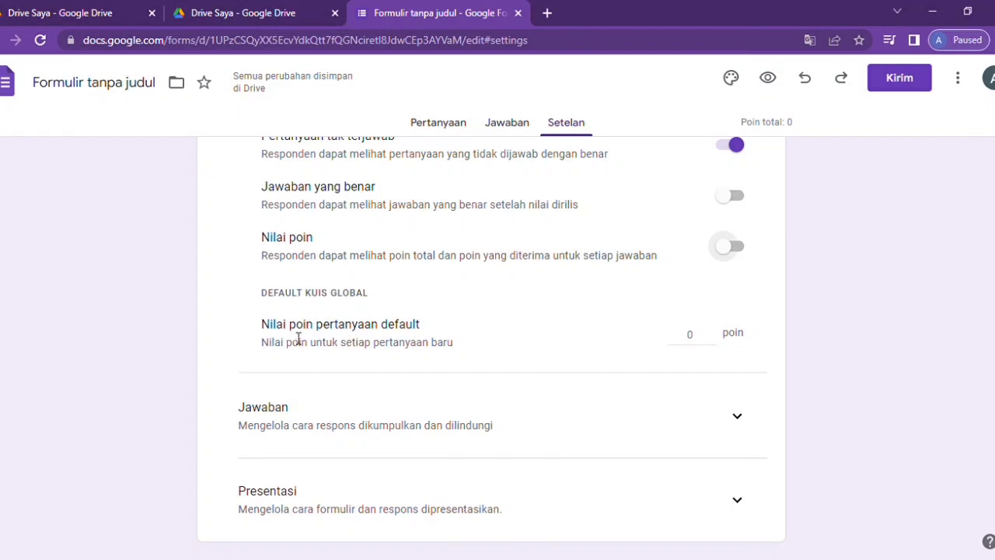
{"action": "scroll", "coordinate": [340, 388], "scroll_direction": "down", "scroll_amount": 1}
- Expand and review the Jawaban, Formulir default and Pertanyaan default settings sections
{"action": "left_click", "coordinate": [738, 342]}
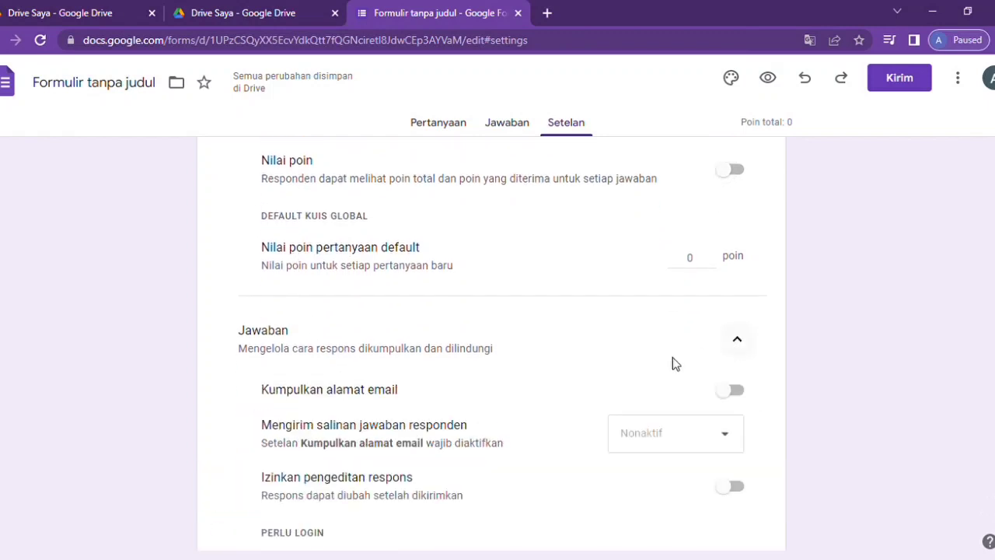
{"action": "scroll", "coordinate": [625, 373], "scroll_direction": "down", "scroll_amount": 1}
{"action": "scroll", "coordinate": [617, 375], "scroll_direction": "down", "scroll_amount": 1}
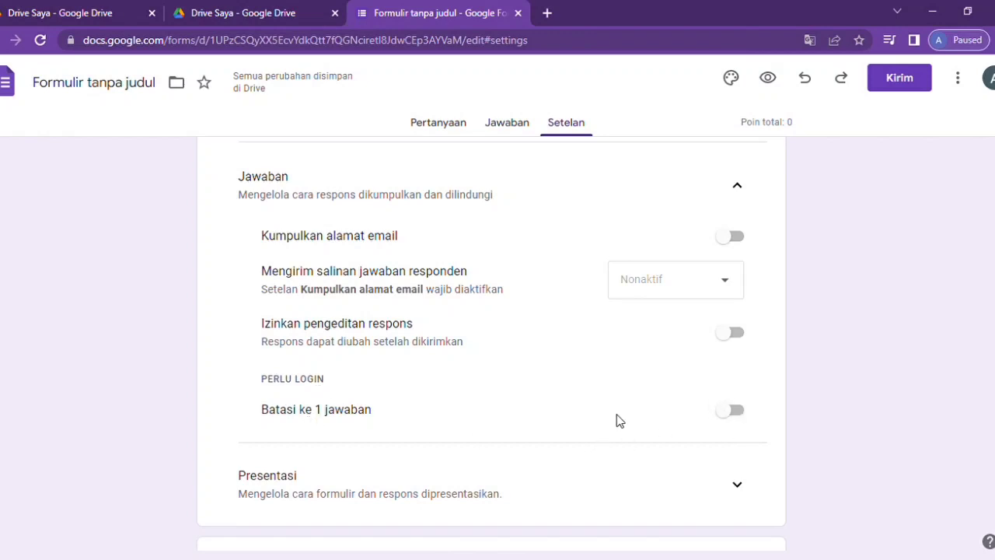
{"action": "scroll", "coordinate": [646, 415], "scroll_direction": "down", "scroll_amount": 2}
{"action": "scroll", "coordinate": [646, 415], "scroll_direction": "down", "scroll_amount": 1}
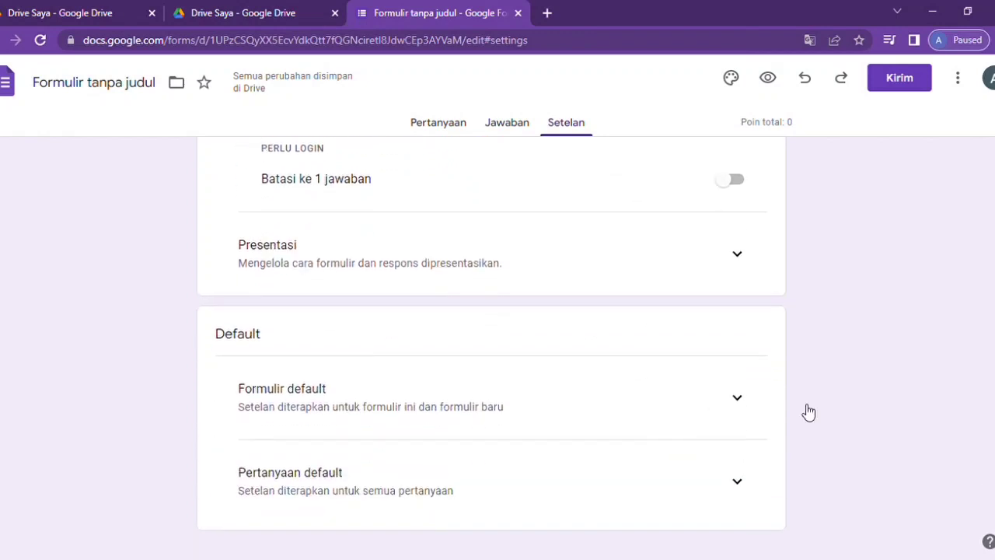
{"action": "left_click", "coordinate": [737, 405]}
{"action": "scroll", "coordinate": [483, 404], "scroll_direction": "down", "scroll_amount": 1}
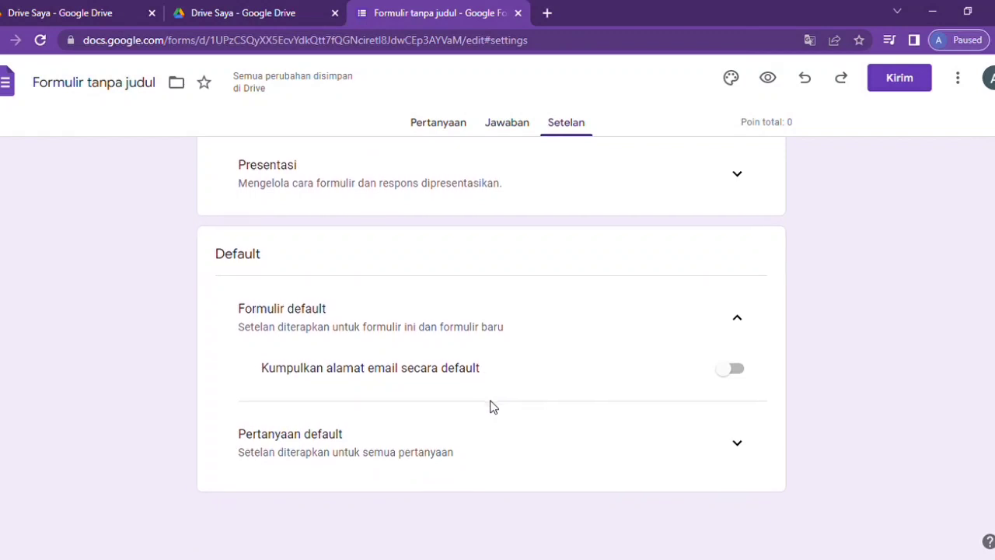
{"action": "left_click", "coordinate": [737, 445]}
{"action": "scroll", "coordinate": [630, 433], "scroll_direction": "down", "scroll_amount": 1}
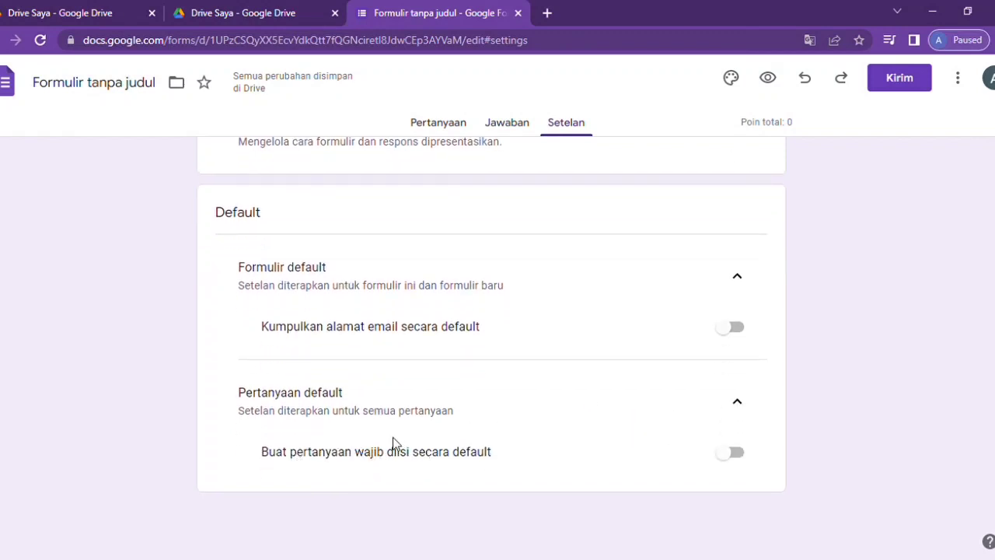
{"action": "left_click", "coordinate": [734, 401]}
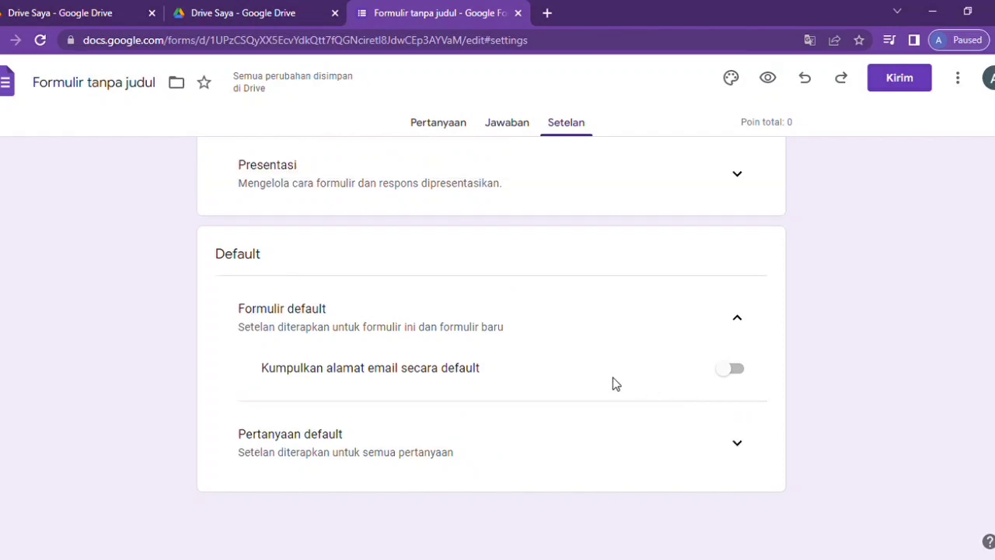
{"action": "scroll", "coordinate": [613, 382], "scroll_direction": "up", "scroll_amount": 4}
{"action": "scroll", "coordinate": [613, 383], "scroll_direction": "up", "scroll_amount": 2}
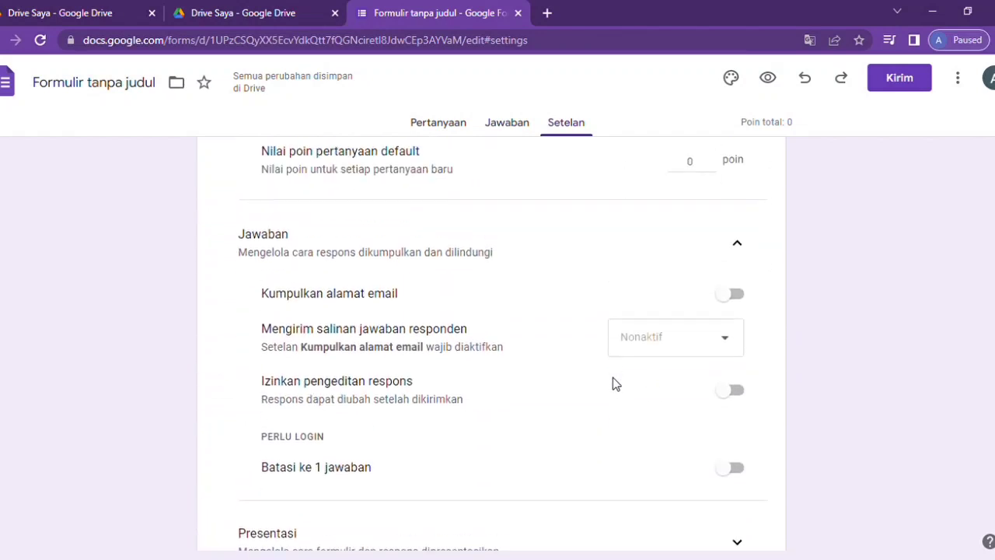
{"action": "scroll", "coordinate": [400, 288], "scroll_direction": "up", "scroll_amount": 3}
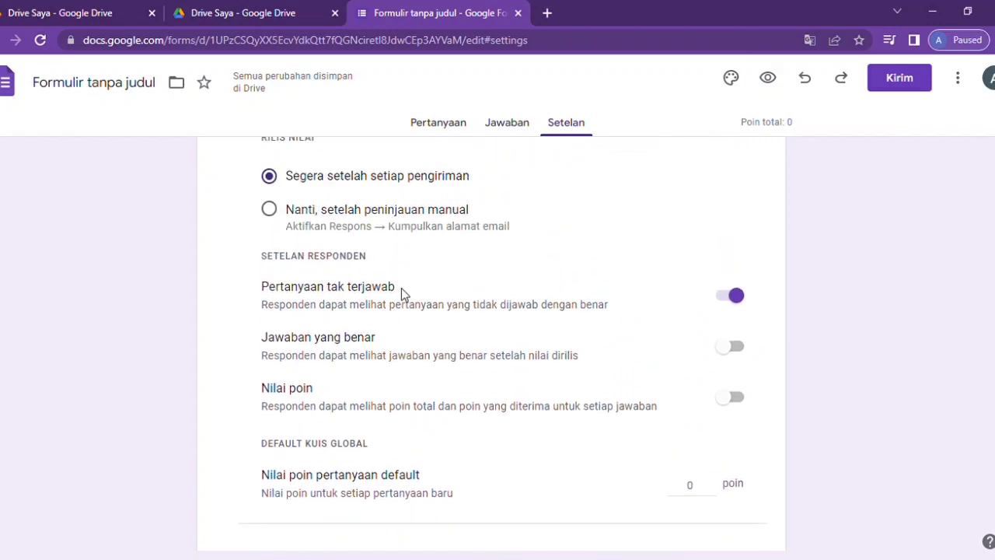
{"action": "scroll", "coordinate": [401, 288], "scroll_direction": "up", "scroll_amount": 2}
- Replace the form title 'Formulir tanpa judul' with 'SOAL ULANGAN'
{"action": "left_click", "coordinate": [507, 126]}
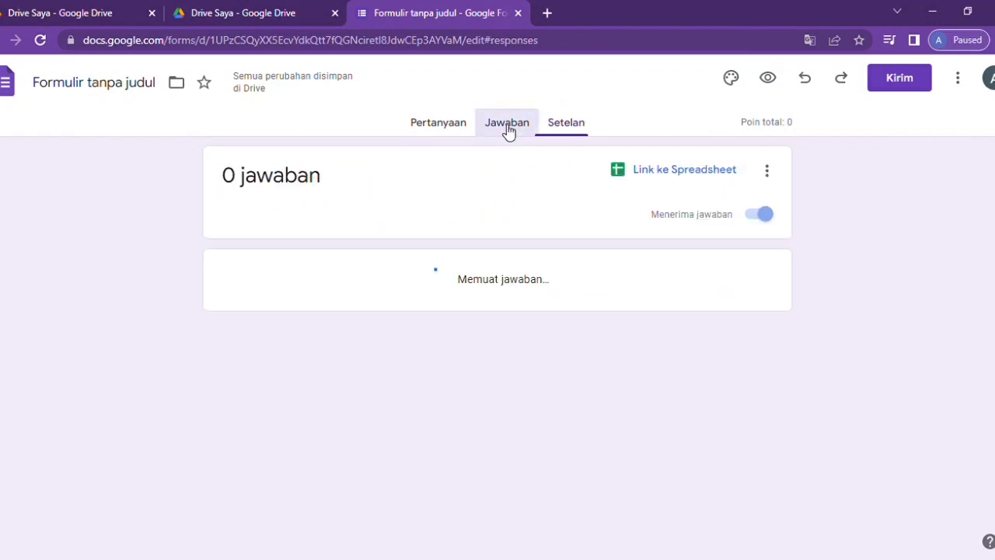
{"action": "left_click", "coordinate": [456, 130]}
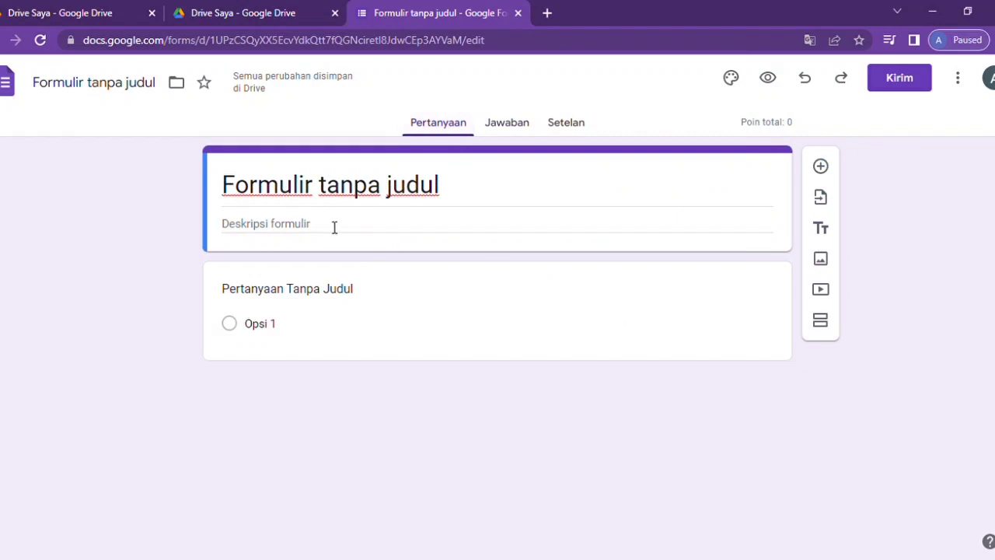
{"action": "left_click", "coordinate": [296, 185]}
{"action": "left_click_drag", "start_coordinate": [440, 193], "coordinate": [192, 164]}
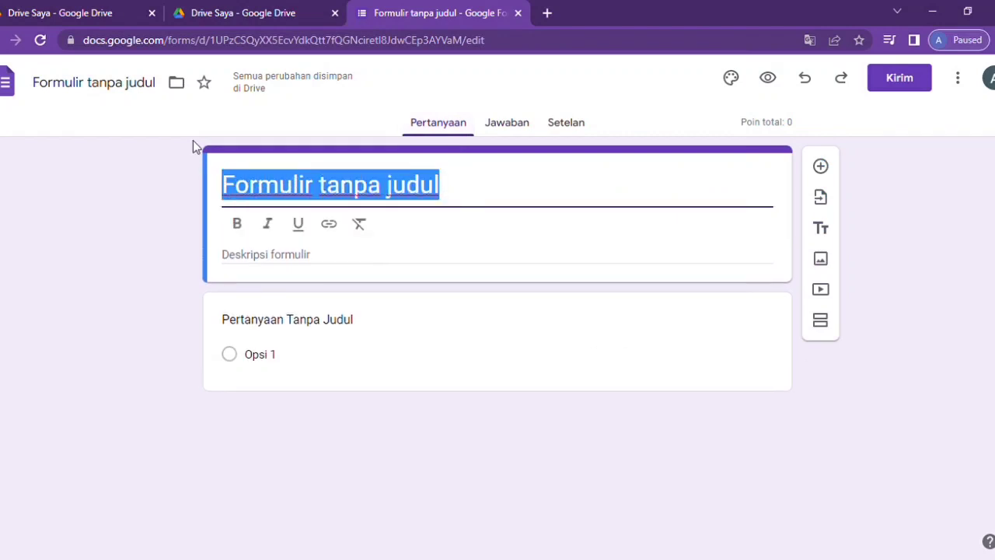
{"action": "type", "text": "SO"}
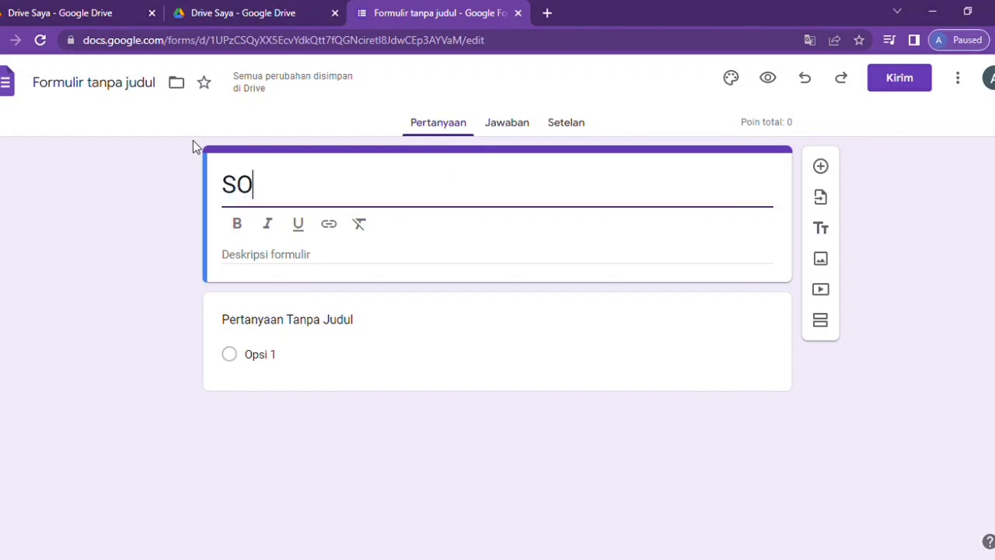
{"action": "type", "text": "AL ULANGN"}
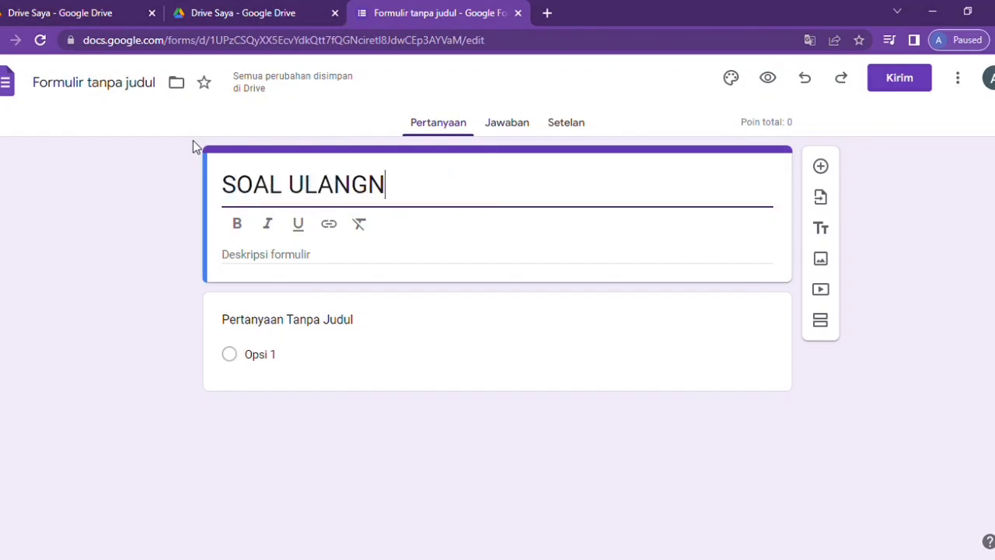
{"action": "key", "text": "BackSpace"}
{"action": "type", "text": "AN"}
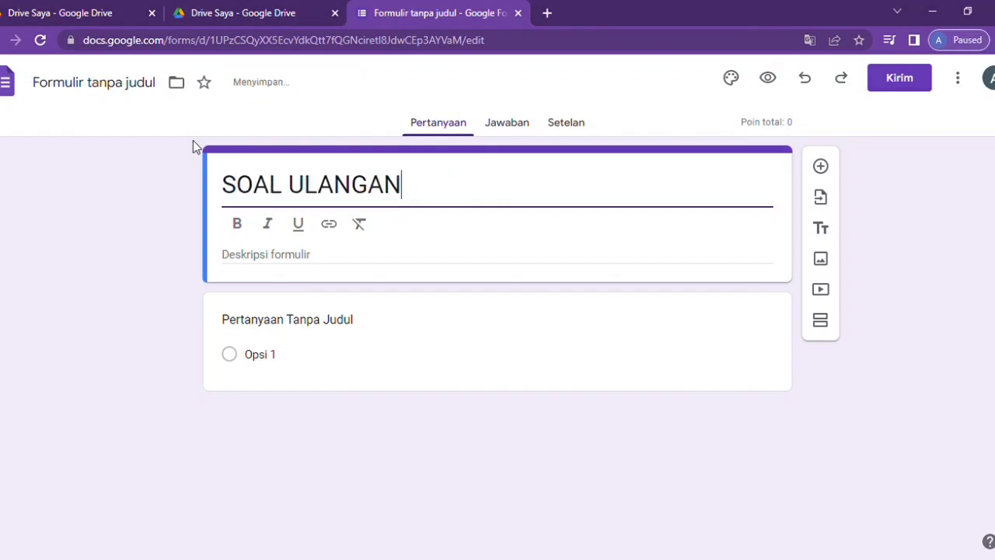
- Add the form description 'Isilah Jawaban yang paling tepat!'
{"action": "left_click", "coordinate": [291, 254]}
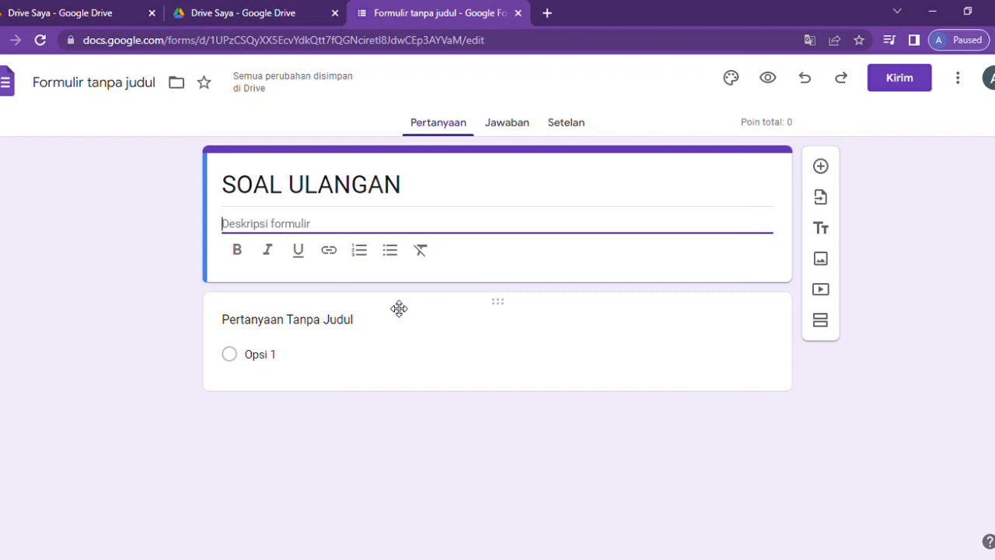
{"action": "type", "text": "Soa"}
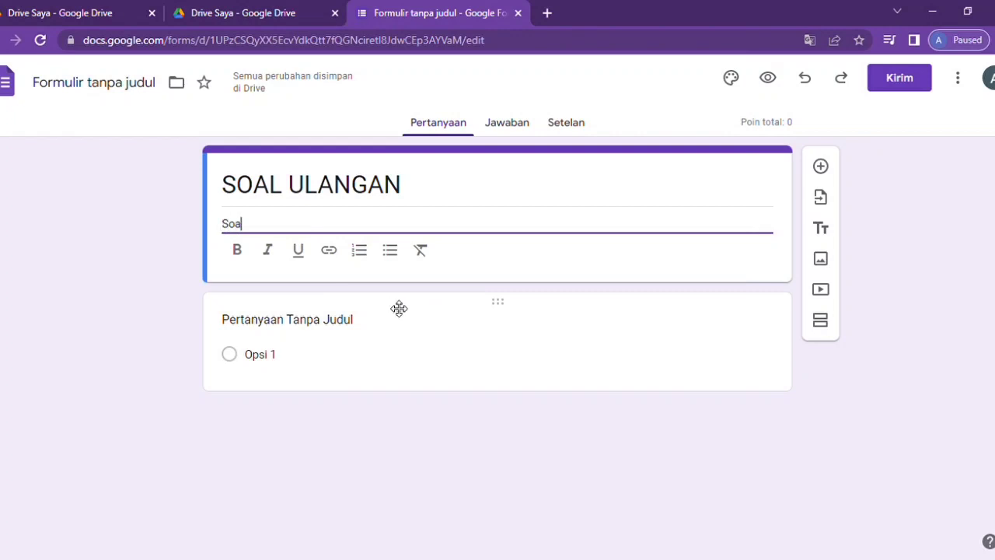
{"action": "key", "text": "BackSpace"}
{"action": "key", "text": "BackSpace"}
{"action": "key", "text": "BackSpace"}
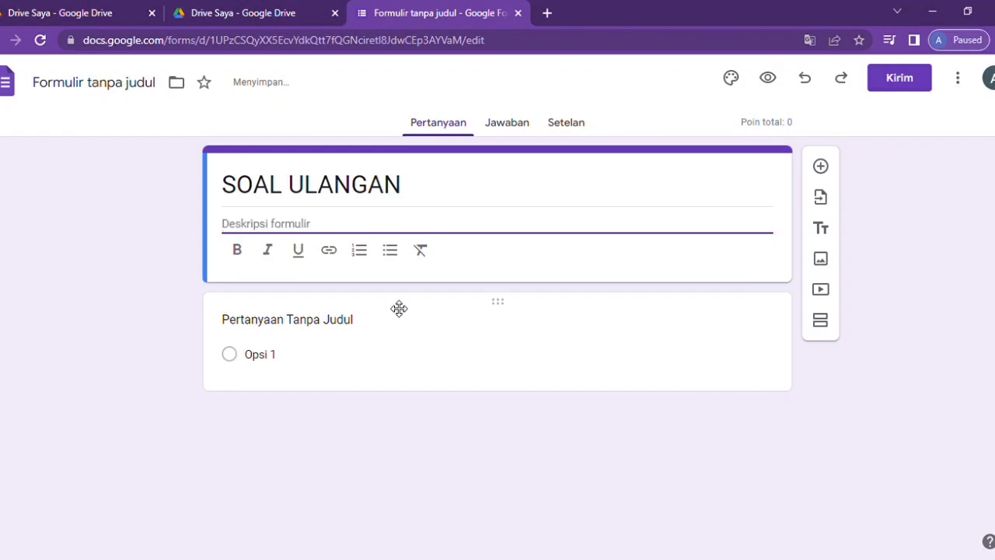
{"action": "type", "text": "("}
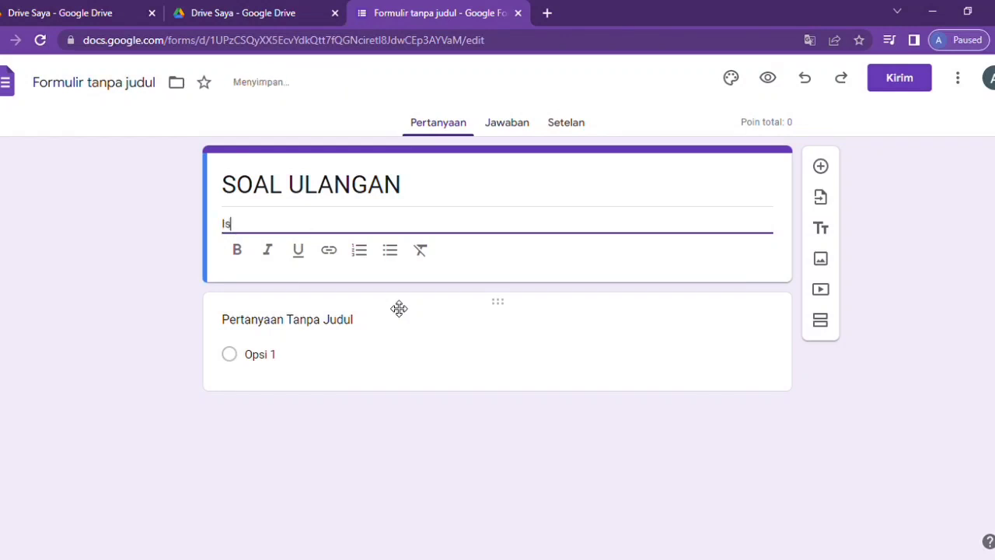
{"action": "type", "text": "silah i"}
{"action": "type", "text": "awaban "}
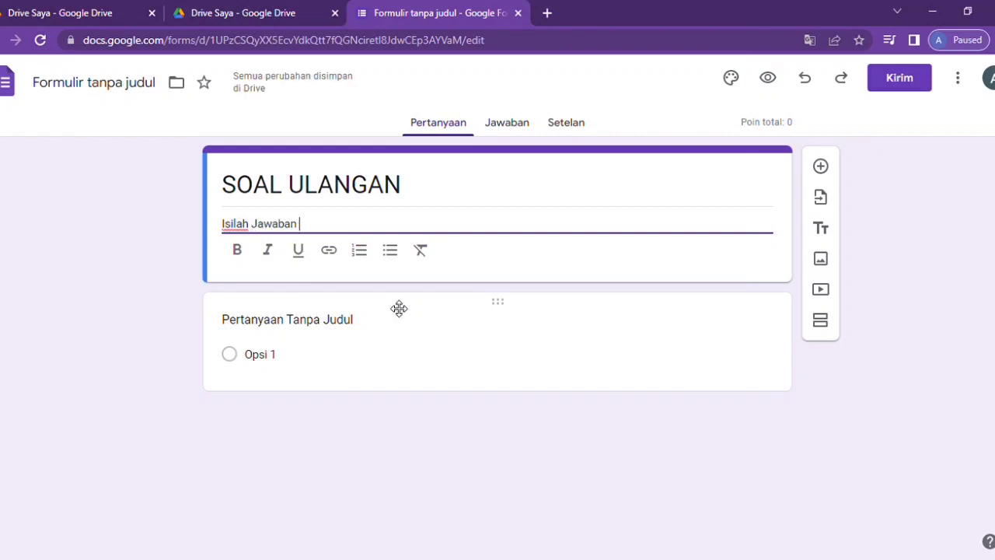
{"action": "type", "text": "yang paling tepat"}
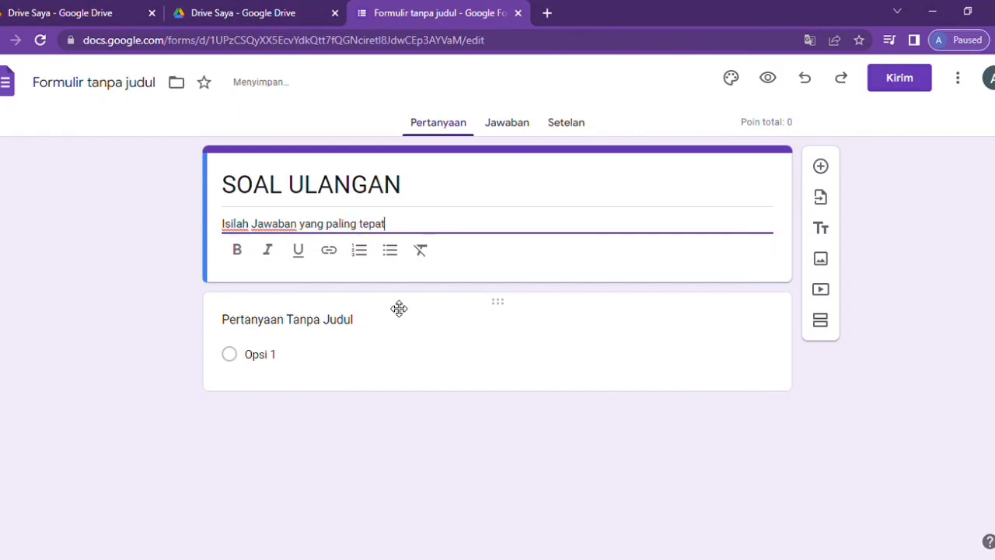
{"action": "type", "text": "!"}
{"action": "left_click", "coordinate": [339, 330]}
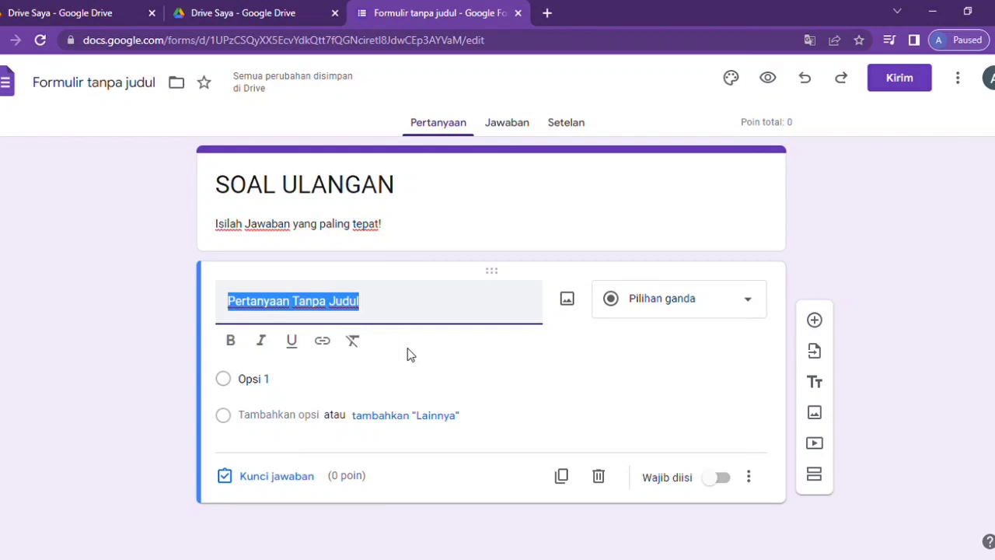
- Title the first question 'Pasword :', set it to Jawaban singkat, and mark it Wajib diisi
{"action": "type", "text": "P"}
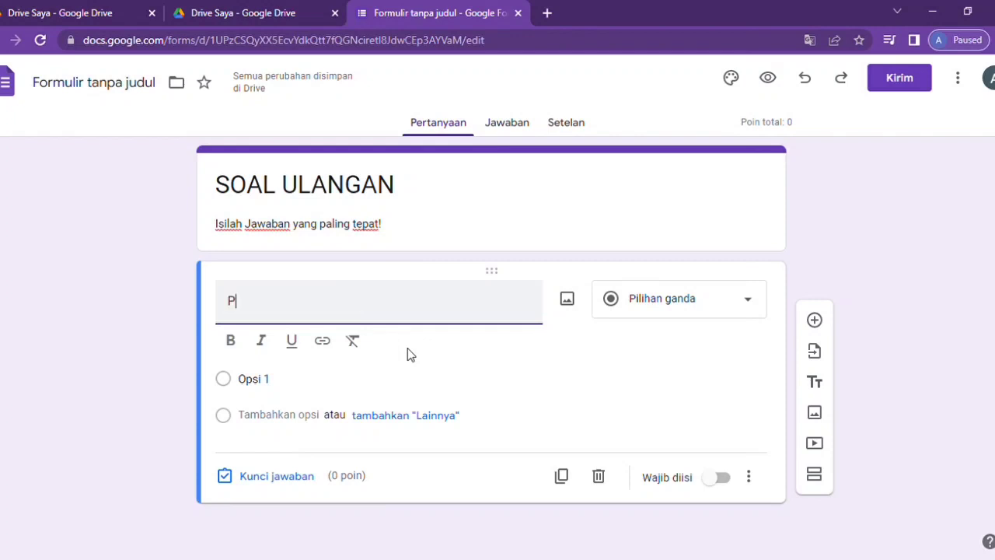
{"action": "type", "text": "wor"}
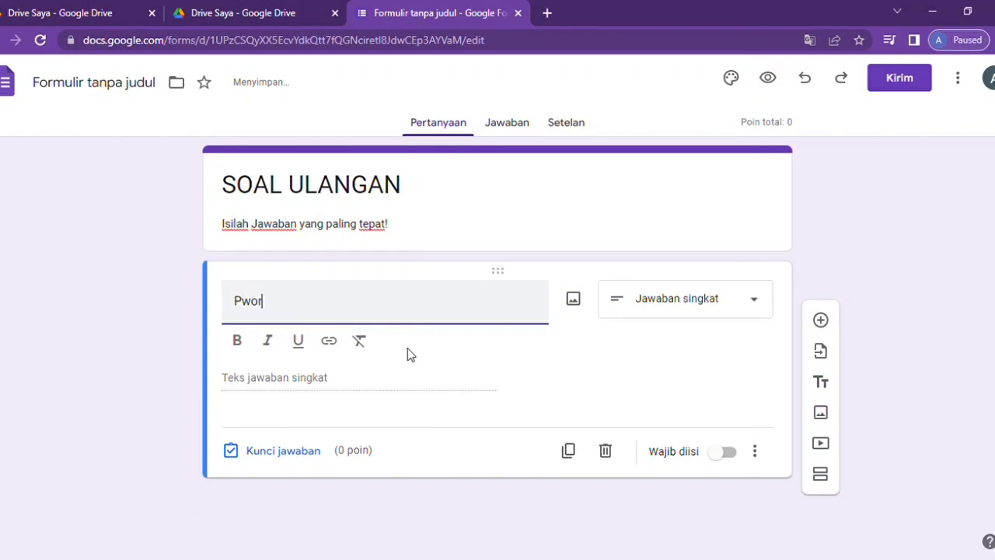
{"action": "type", "text": "d"}
{"action": "key", "text": "BackSpace"}
{"action": "type", "text": "d :"}
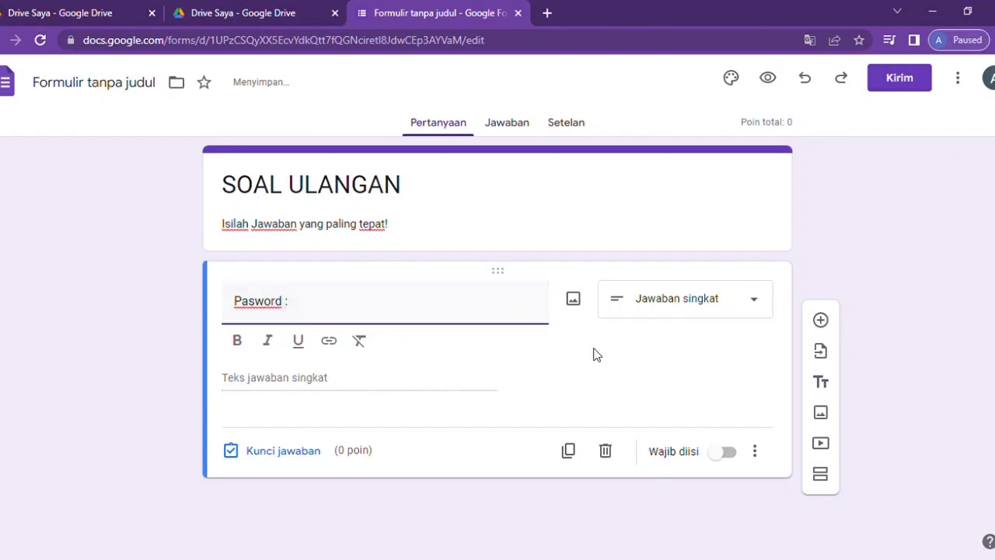
{"action": "left_click", "coordinate": [743, 303]}
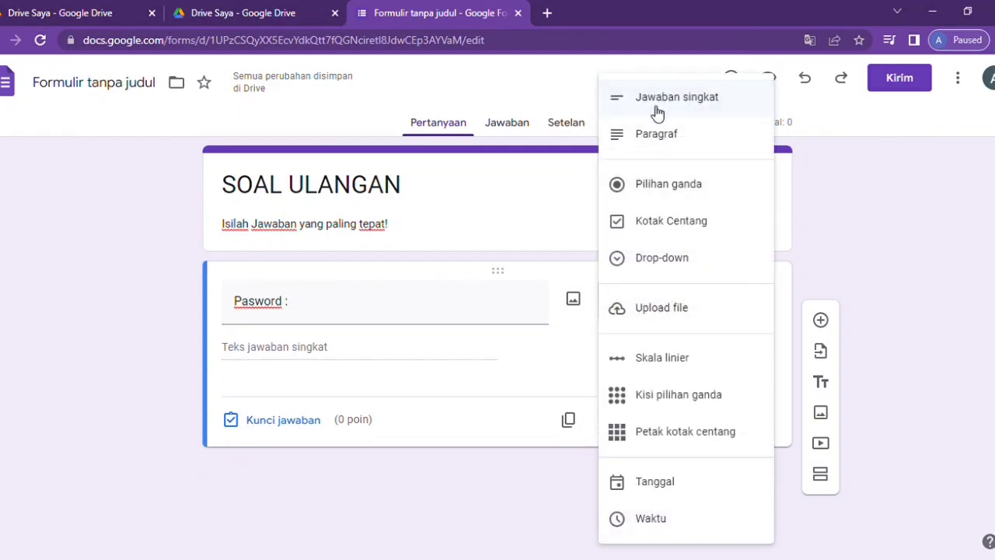
{"action": "left_click", "coordinate": [720, 103]}
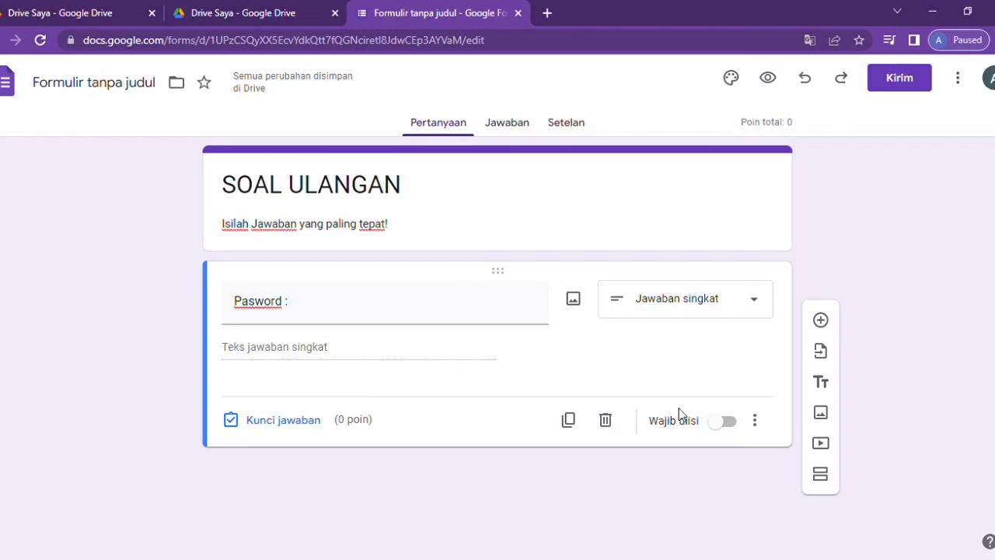
{"action": "left_click", "coordinate": [729, 422]}
- Add Teks / Berisi response validation to the question, entering the password as required text
{"action": "left_click", "coordinate": [755, 420]}
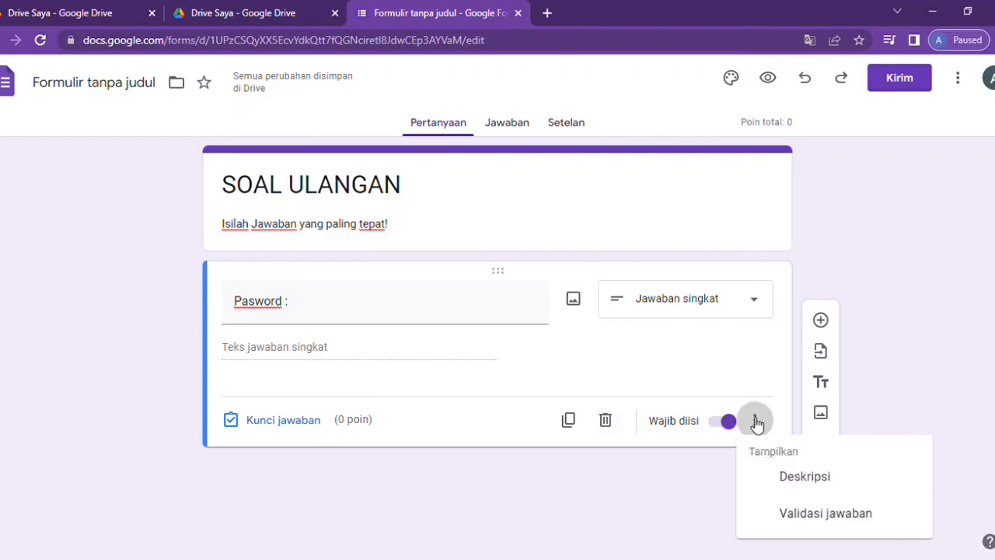
{"action": "left_click", "coordinate": [803, 514]}
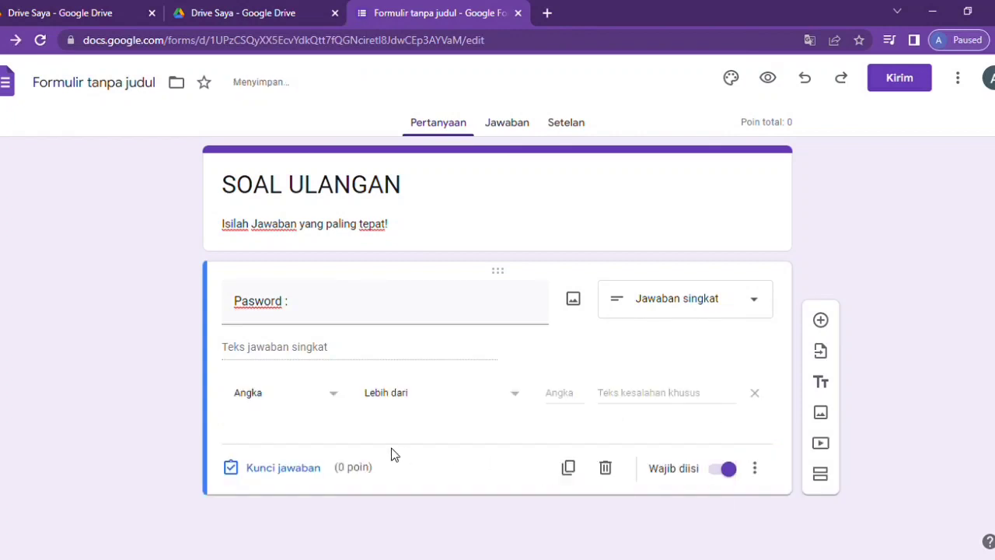
{"action": "left_click", "coordinate": [334, 396]}
{"action": "left_click", "coordinate": [253, 429]}
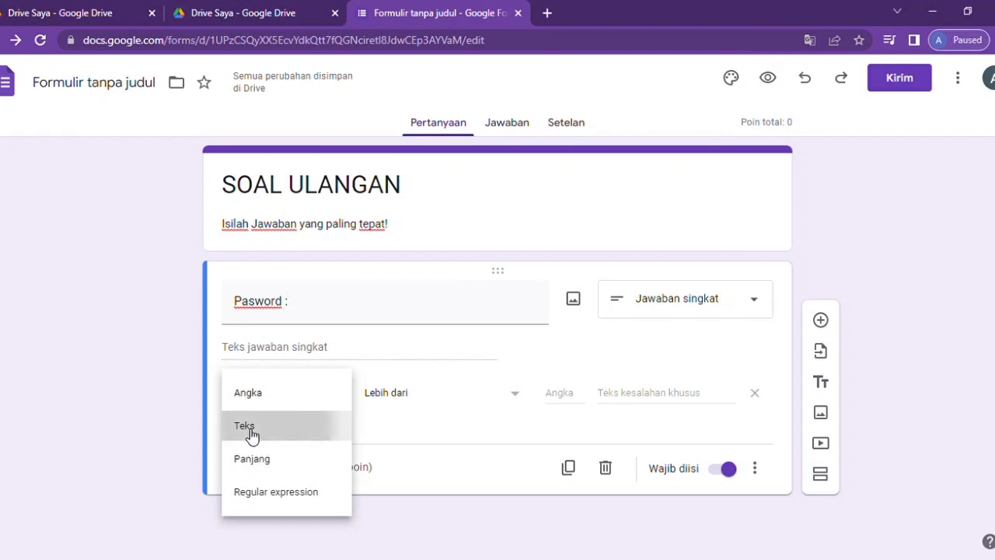
{"action": "left_click", "coordinate": [432, 395]}
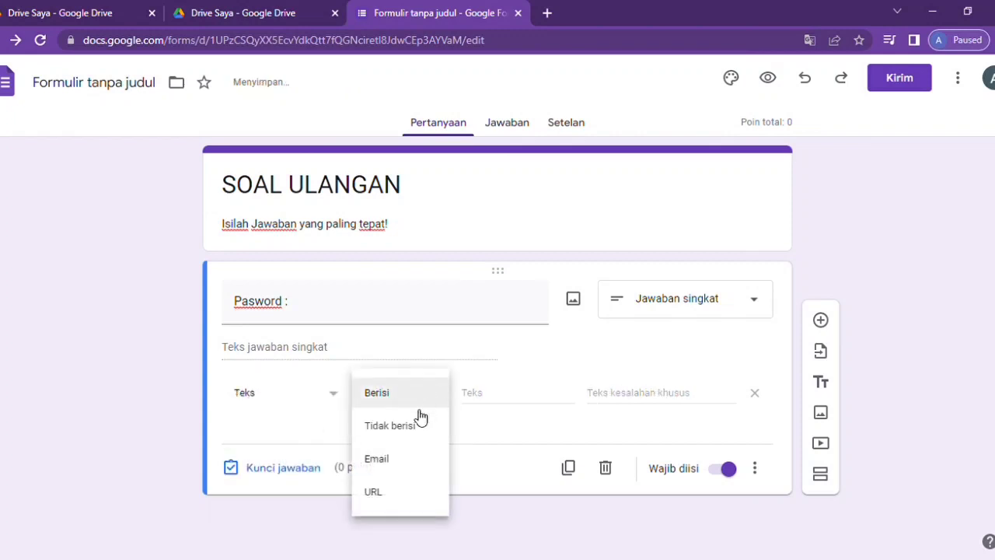
{"action": "left_click", "coordinate": [393, 395]}
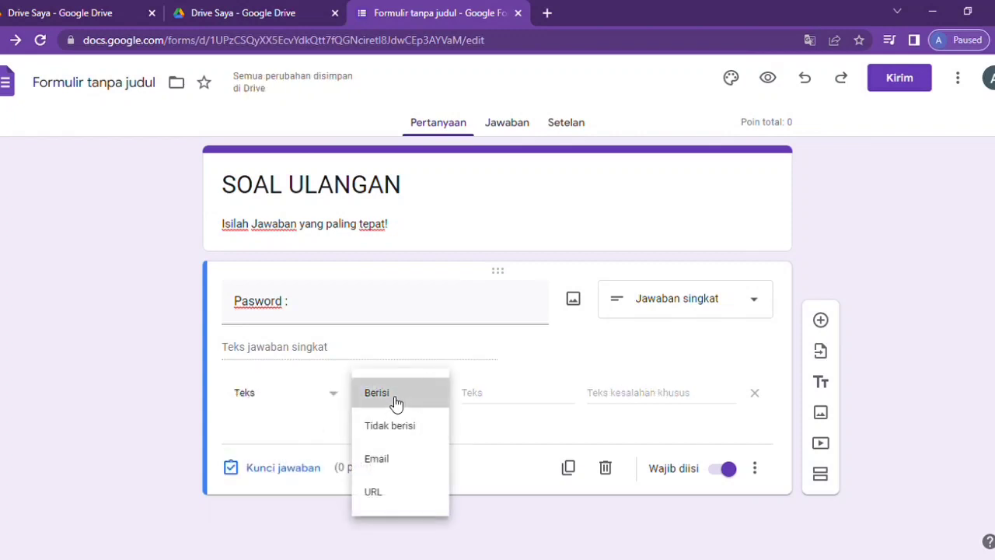
{"action": "left_click", "coordinate": [493, 402]}
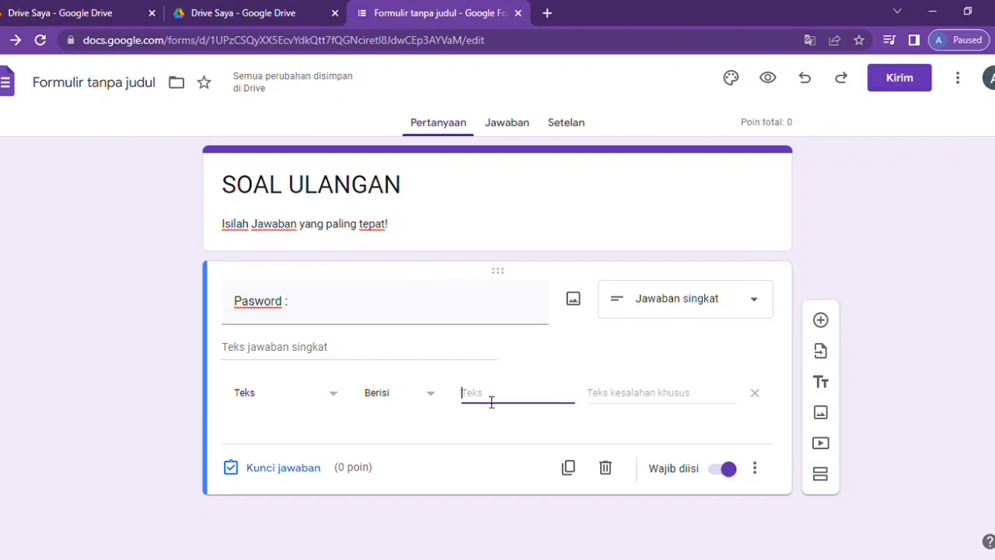
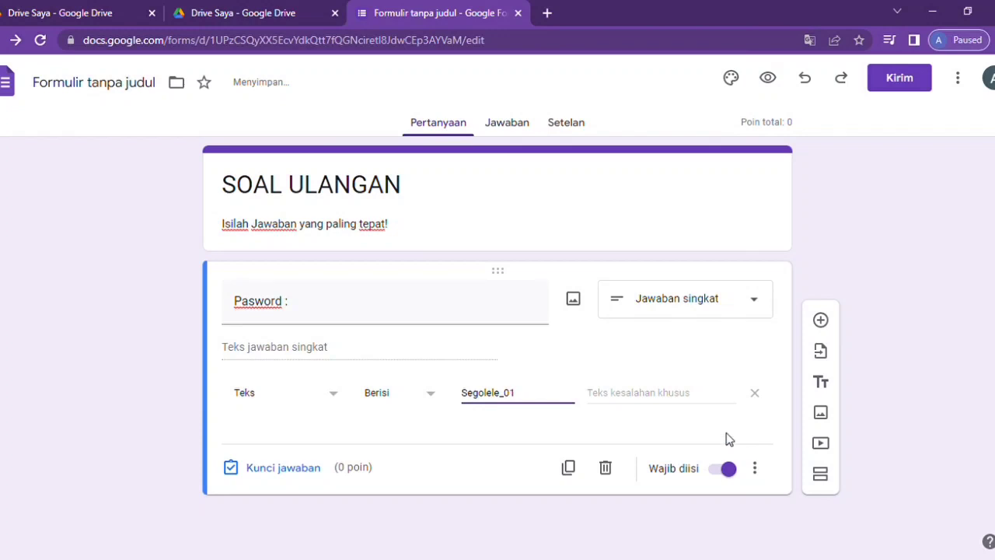
- Set the validation error message to 'Pasword Salah Guys Coba lagi ya!'
{"action": "left_click", "coordinate": [619, 410]}
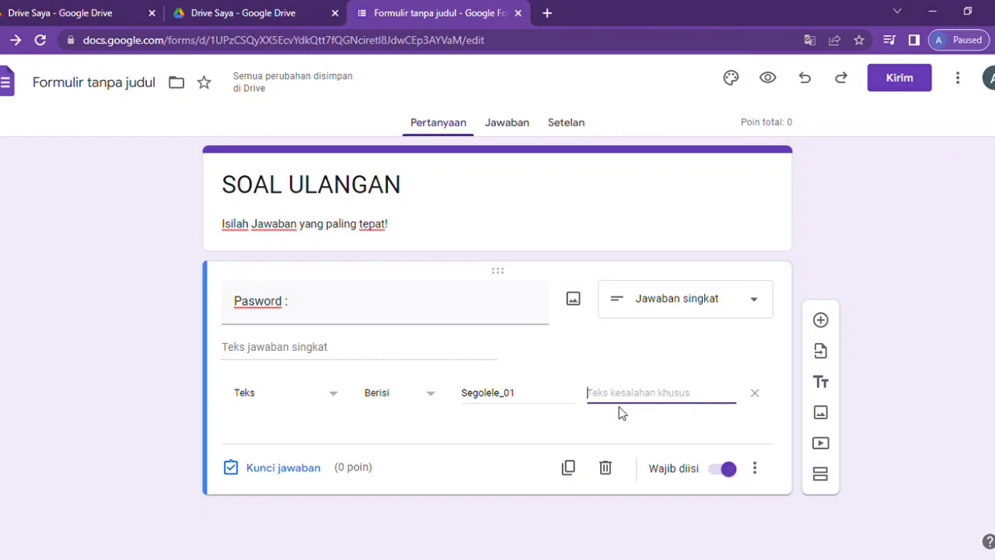
{"action": "type", "text": "S"}
{"action": "key", "text": "BackSpace"}
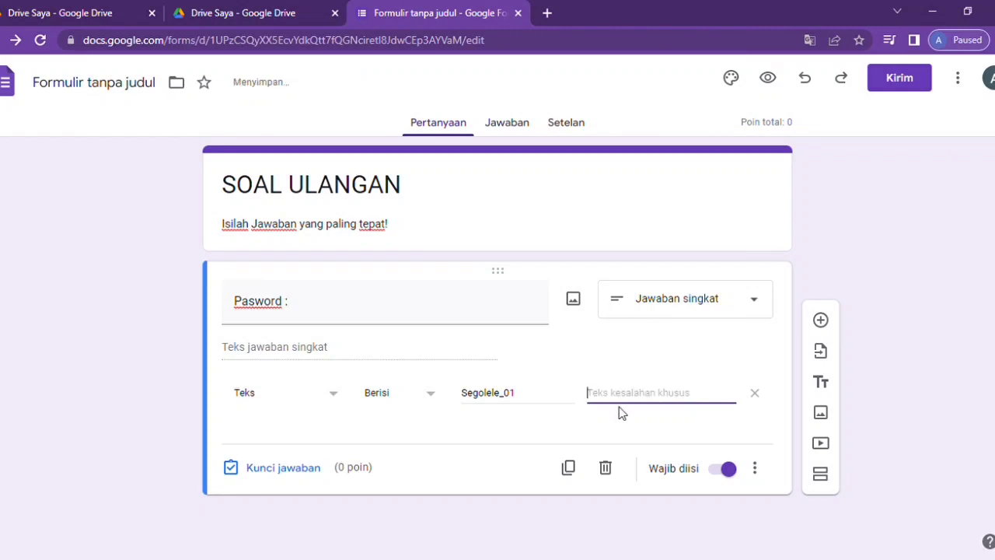
{"action": "type", "text": "Pasword Salah Guys Coba lagi"}
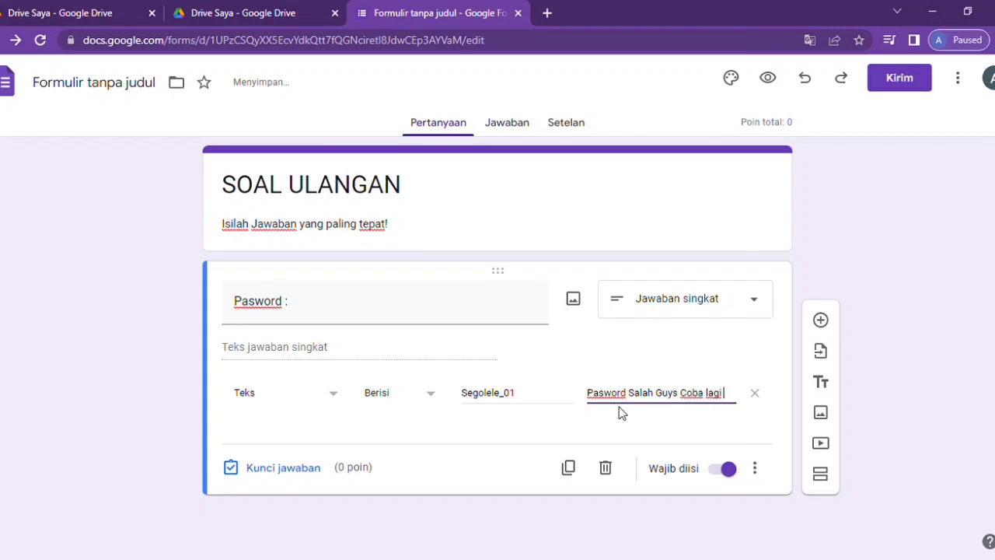
{"action": "type", "text": "ya!"}
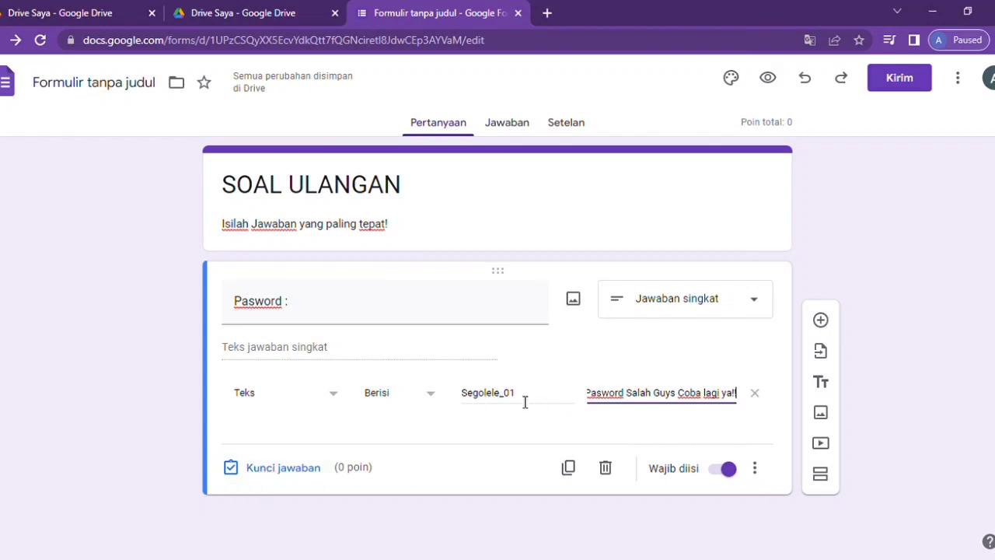
{"action": "left_click_drag", "start_coordinate": [524, 397], "coordinate": [447, 393]}
{"action": "key", "text": "ctrl+c"}
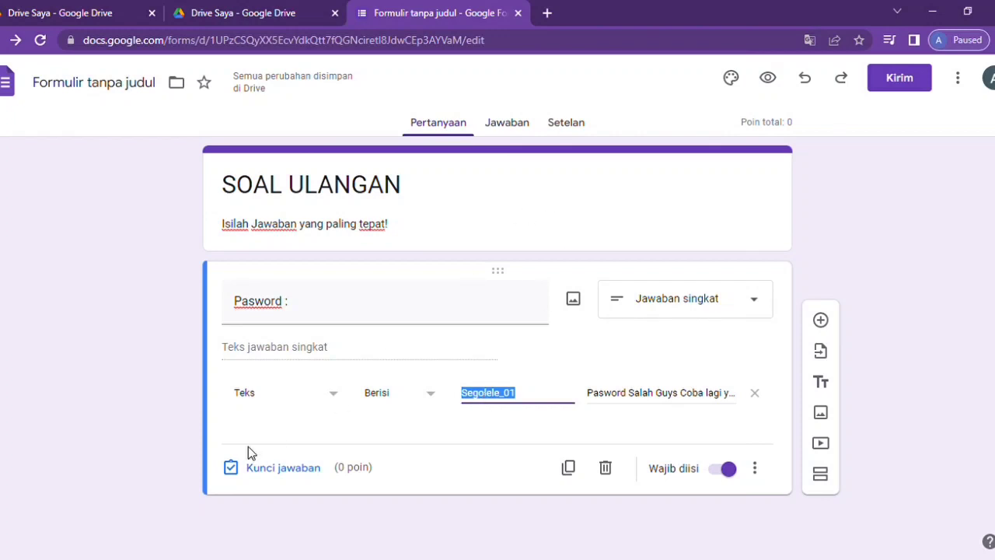
- Paste the password into the Pasword question's Kunci jawaban as the correct answer and save it
{"action": "left_click", "coordinate": [257, 470]}
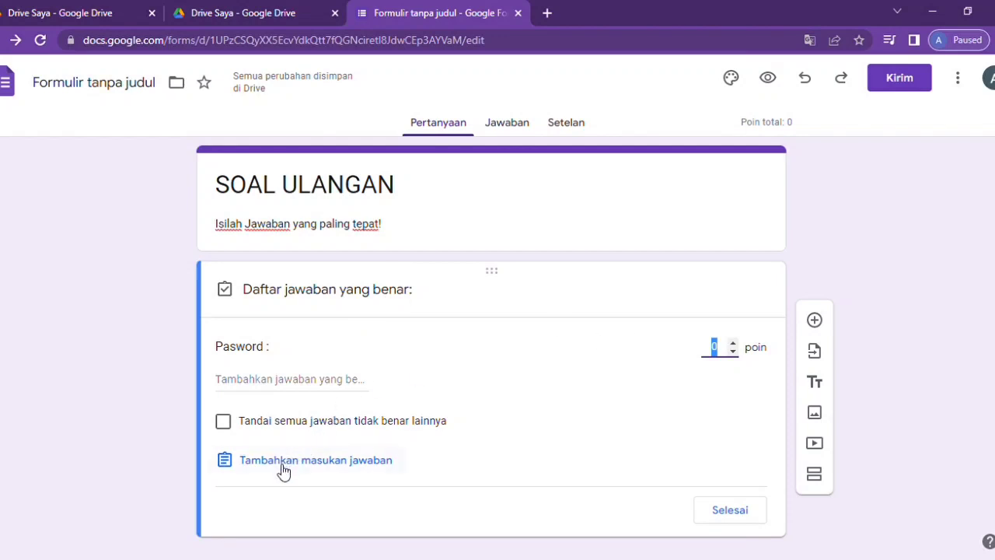
{"action": "left_click", "coordinate": [302, 381]}
{"action": "type", "text": "Jawaban yang Benar"}
{"action": "key", "text": "ctrl+a"}
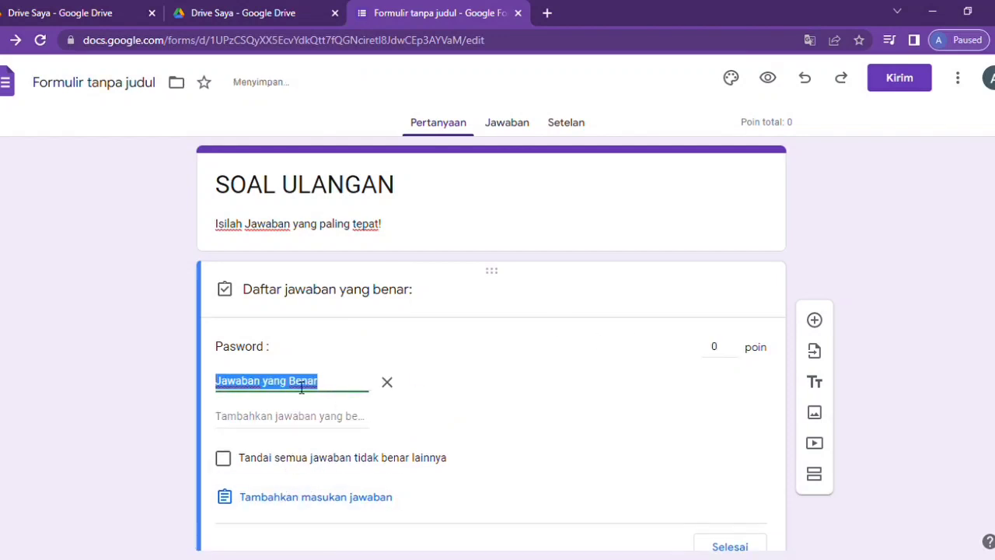
{"action": "key", "text": "ctrl+v"}
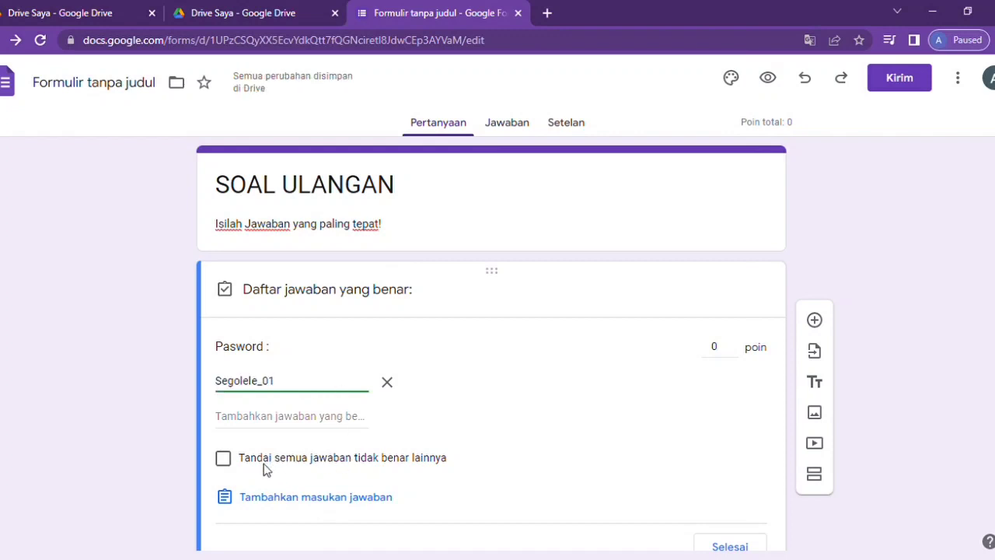
{"action": "scroll", "coordinate": [390, 455], "scroll_direction": "down", "scroll_amount": 1}
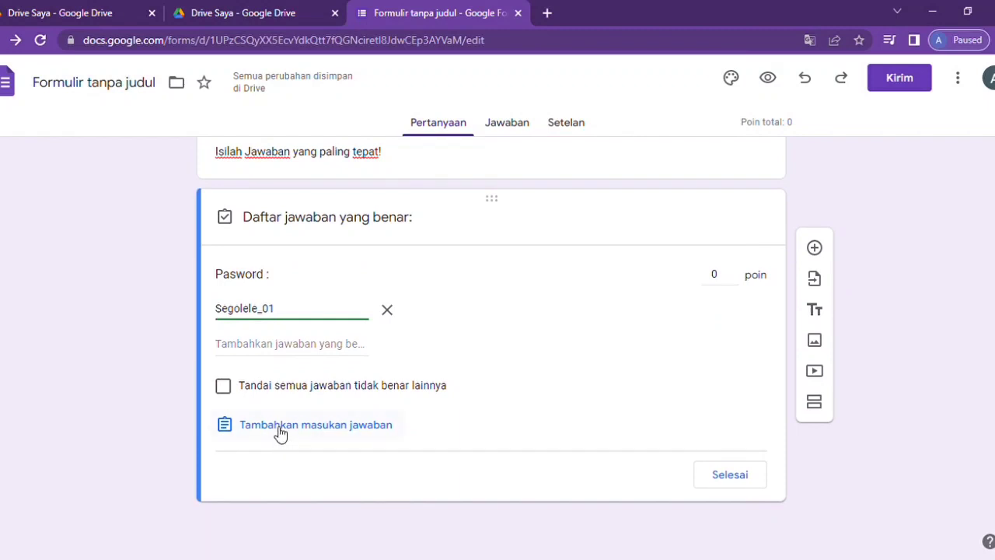
{"action": "left_click", "coordinate": [745, 482]}
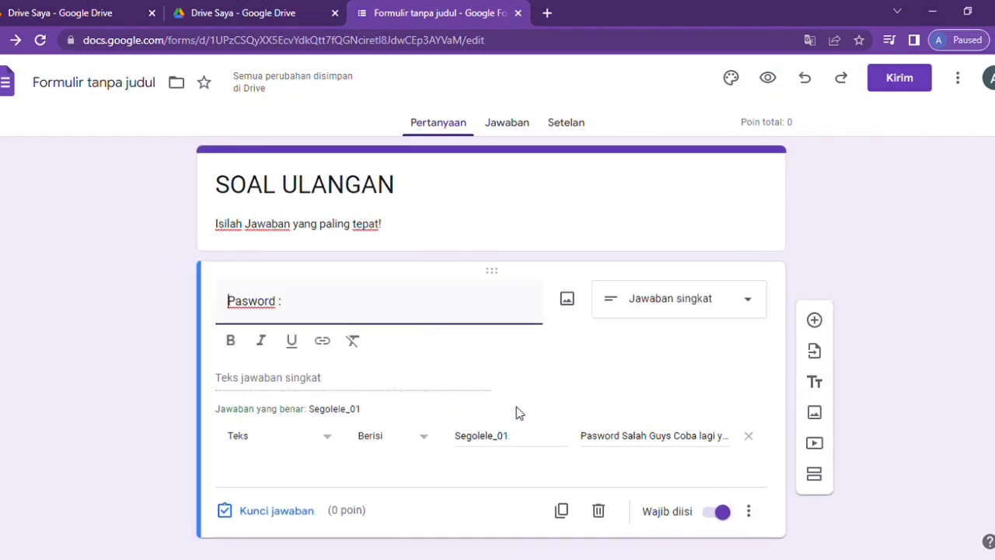
{"action": "scroll", "coordinate": [516, 410], "scroll_direction": "down", "scroll_amount": 1}
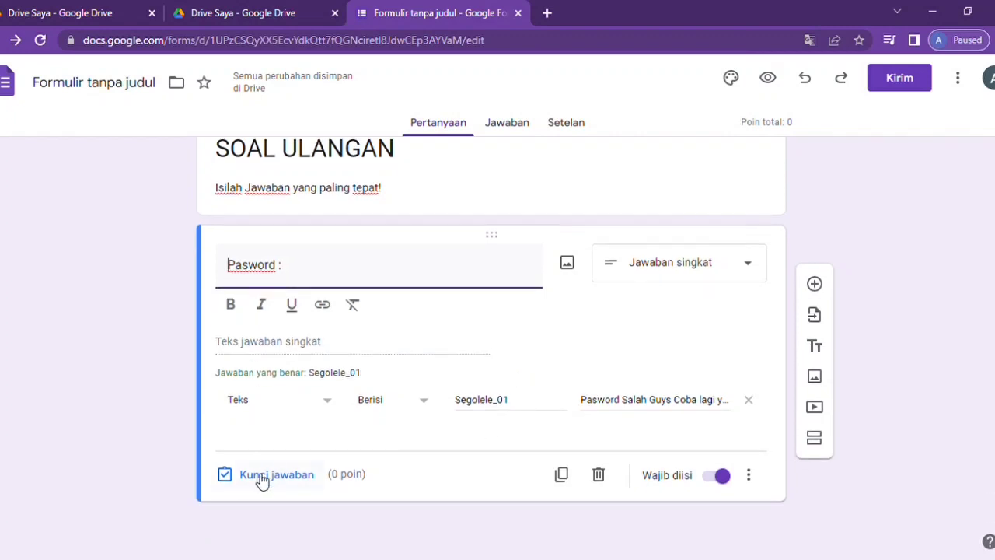
{"action": "left_click", "coordinate": [264, 475]}
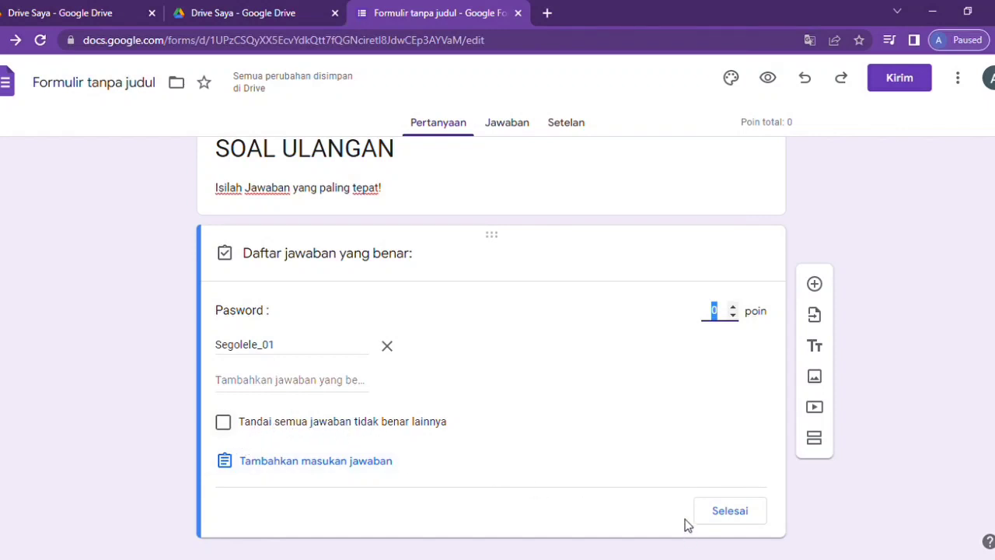
{"action": "left_click", "coordinate": [730, 512]}
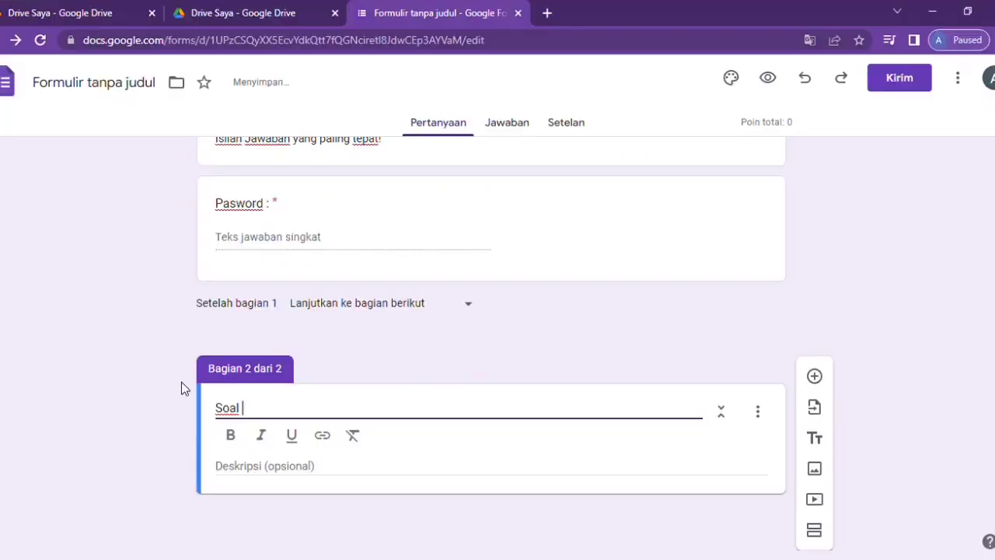
- Name section 2 'Soal Ulangan 1', then merge an added third section back into it
{"action": "type", "text": "Ulangan"}
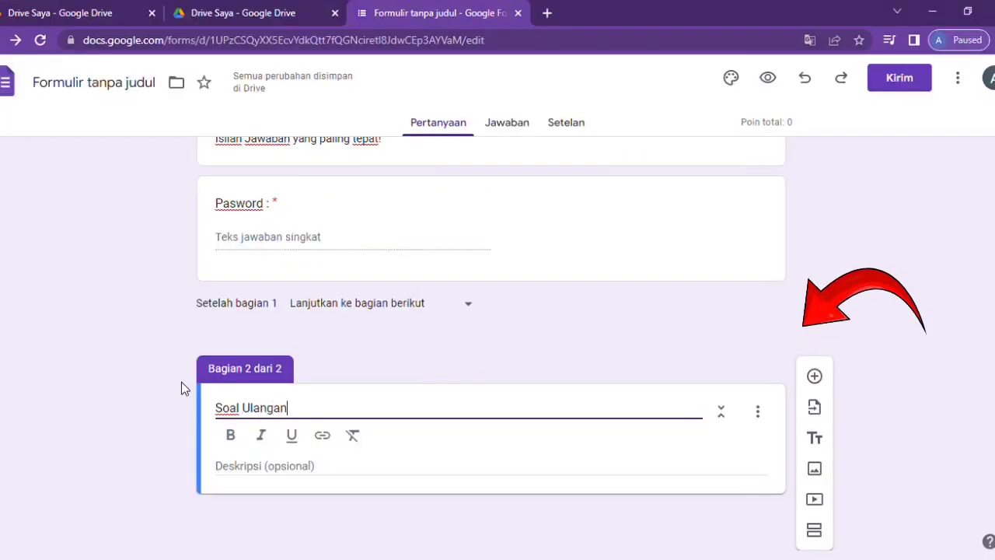
{"action": "type", "text": " 1"}
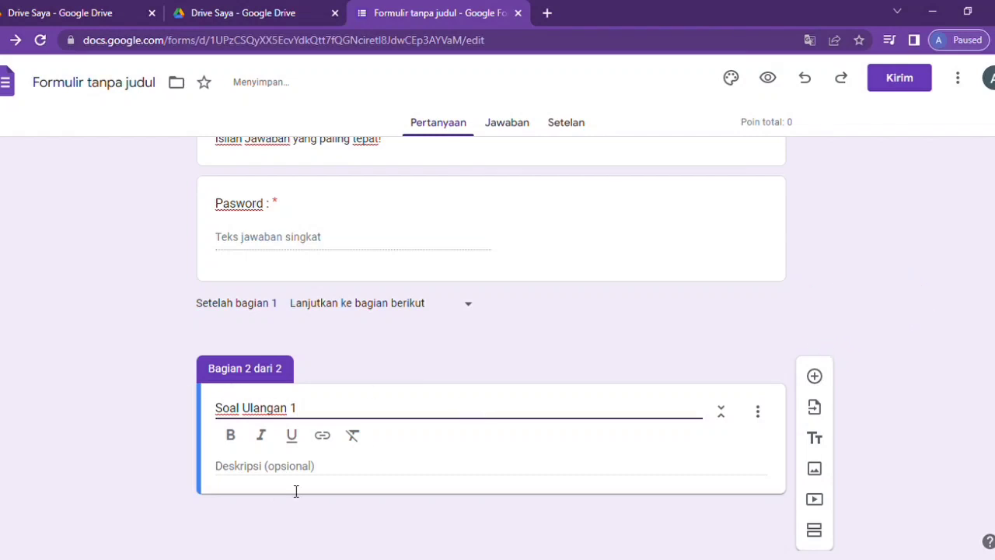
{"action": "left_click", "coordinate": [282, 477]}
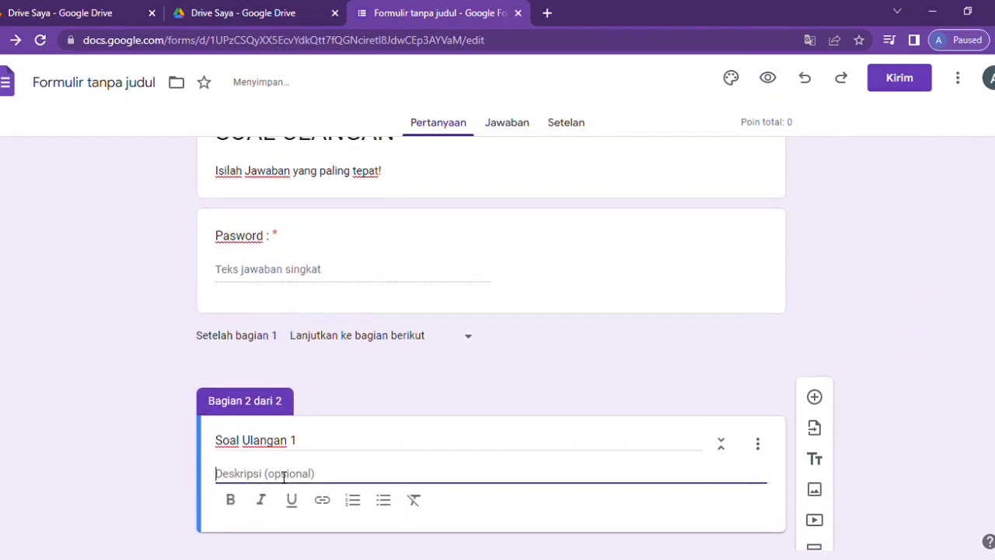
{"action": "left_click", "coordinate": [814, 539]}
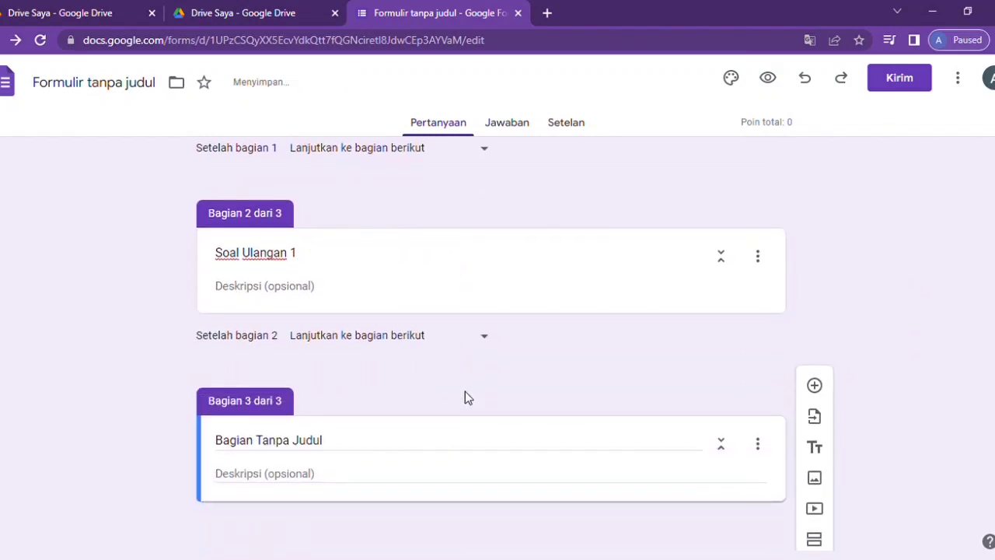
{"action": "left_click", "coordinate": [758, 443]}
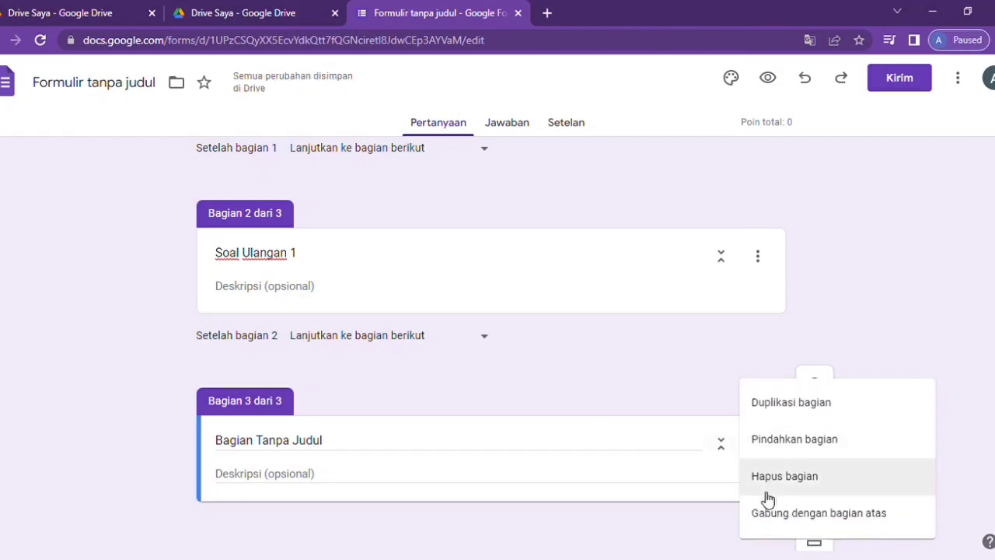
{"action": "left_click", "coordinate": [760, 518]}
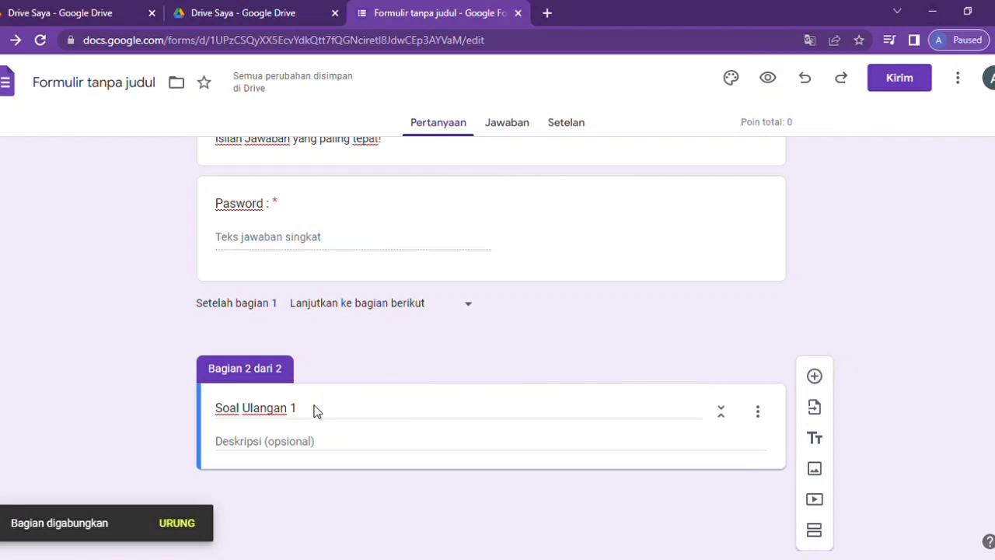
{"action": "left_click_drag", "start_coordinate": [307, 416], "coordinate": [209, 407]}
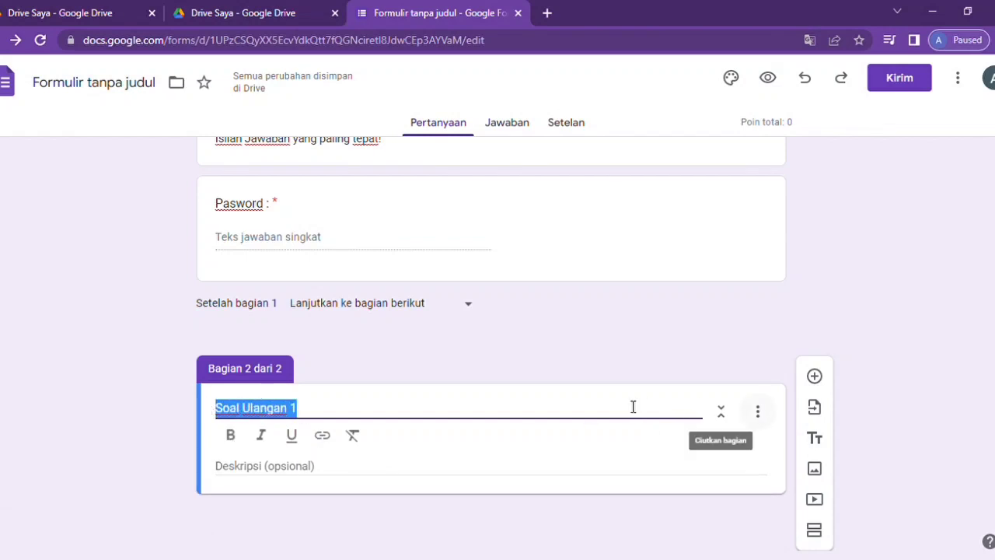
- Add question 'Daftar Peserta Ulangan :', paste six participant names as choices, and make it required
{"action": "left_click", "coordinate": [814, 377]}
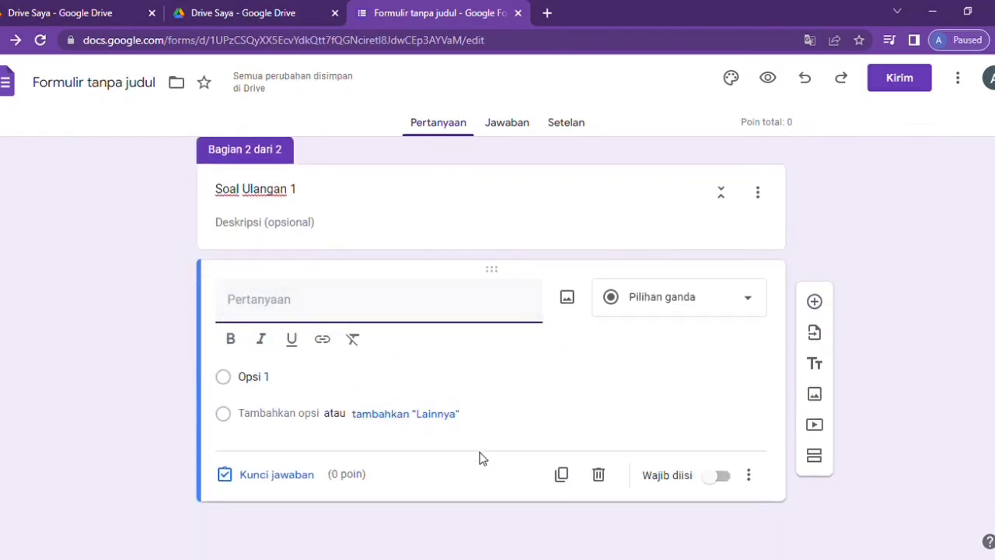
{"action": "type", "text": "Daft"}
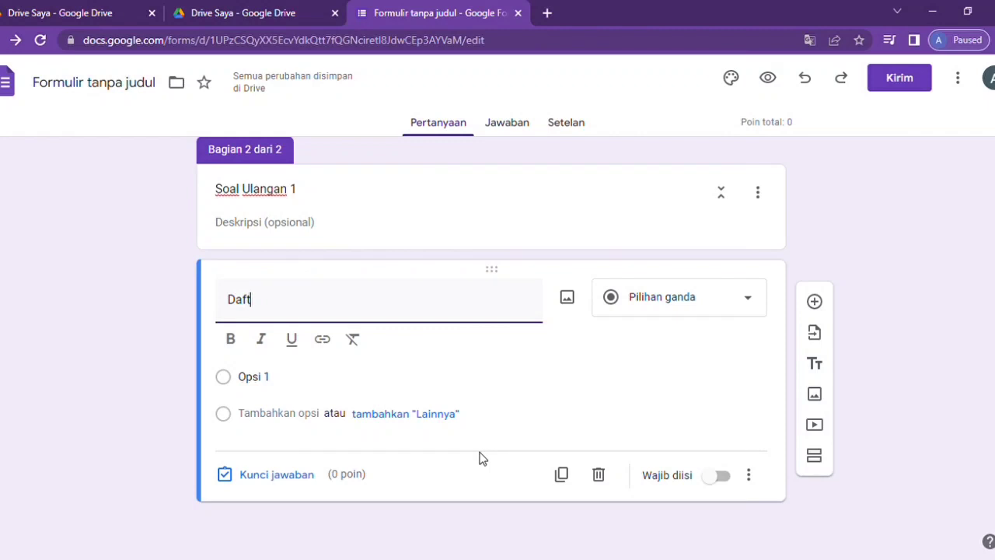
{"action": "type", "text": "ar"}
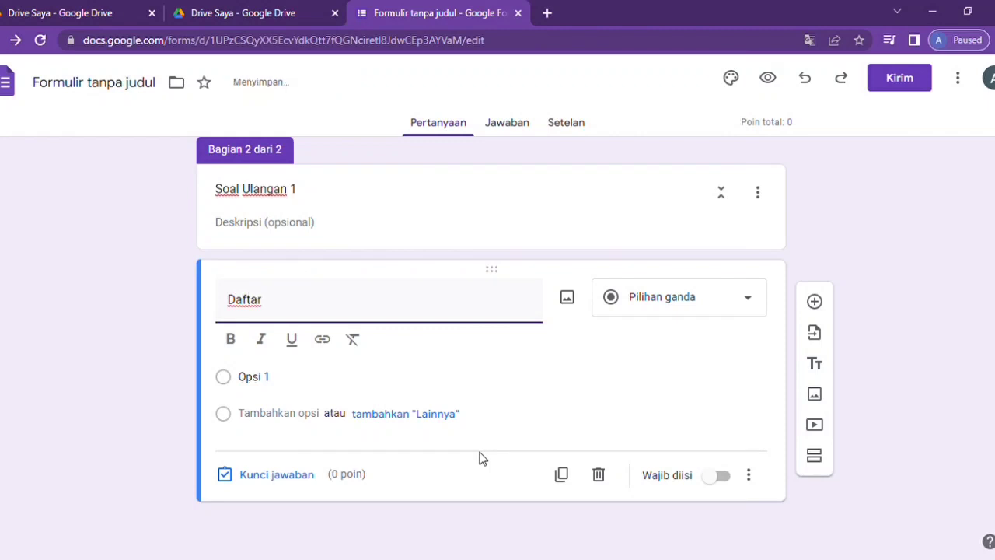
{"action": "type", "text": " Pese"}
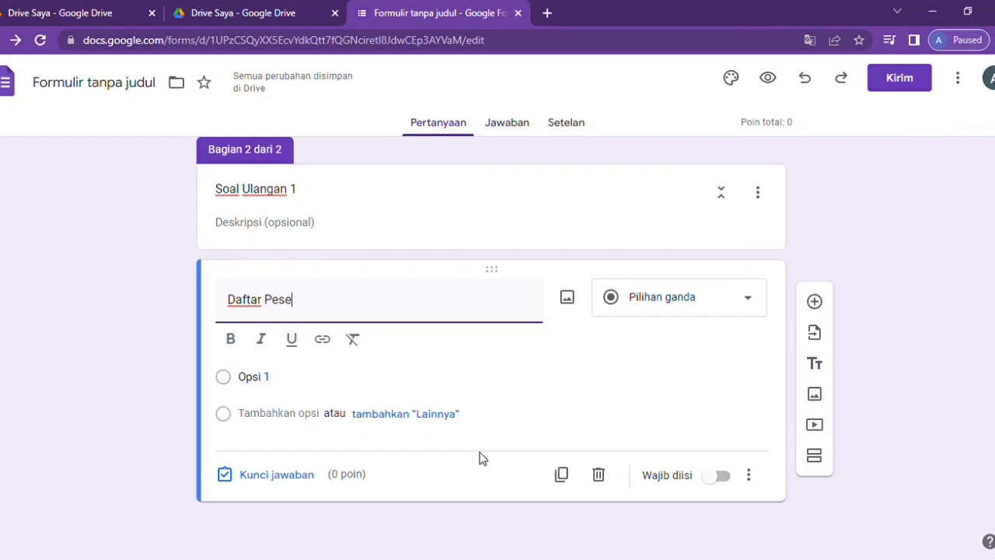
{"action": "type", "text": "rta Ulang"}
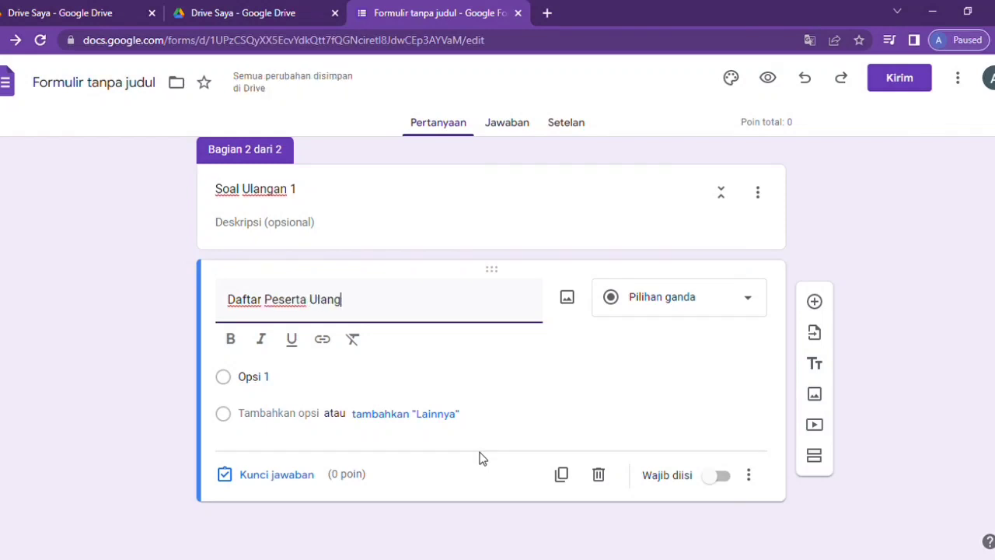
{"action": "type", "text": "an :"}
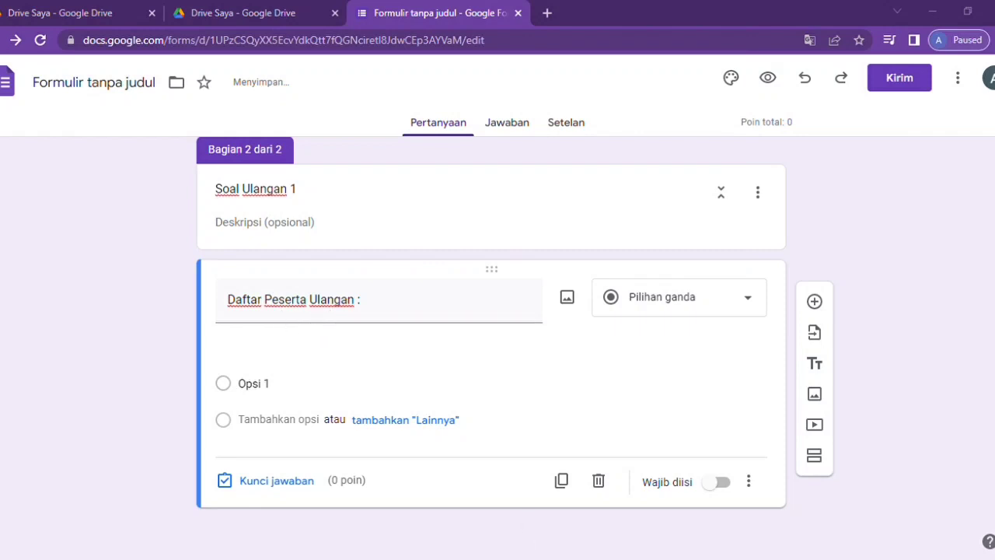
{"action": "left_click", "coordinate": [527, 557]}
{"action": "left_click", "coordinate": [249, 377]}
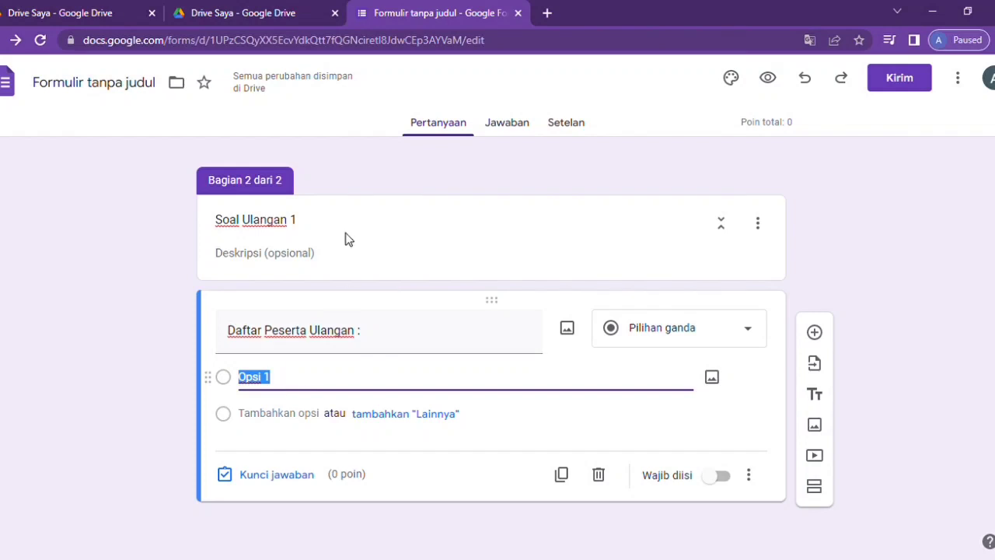
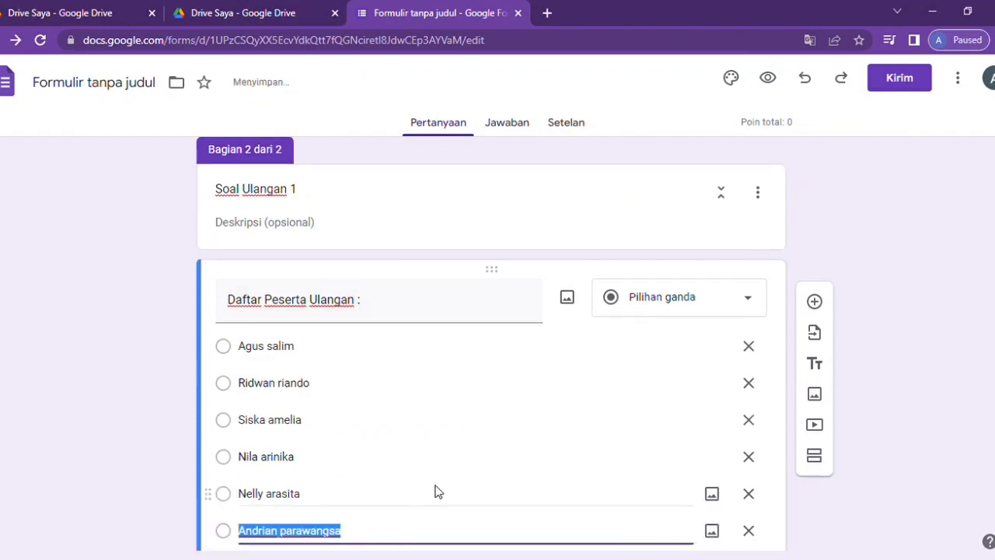
{"action": "scroll", "coordinate": [438, 490], "scroll_direction": "down", "scroll_amount": 2}
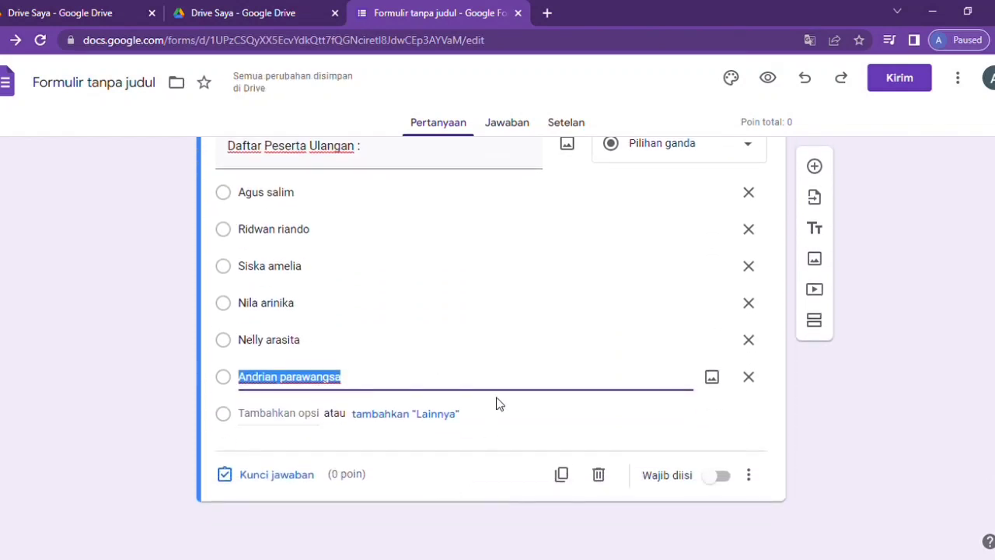
{"action": "left_click", "coordinate": [722, 480]}
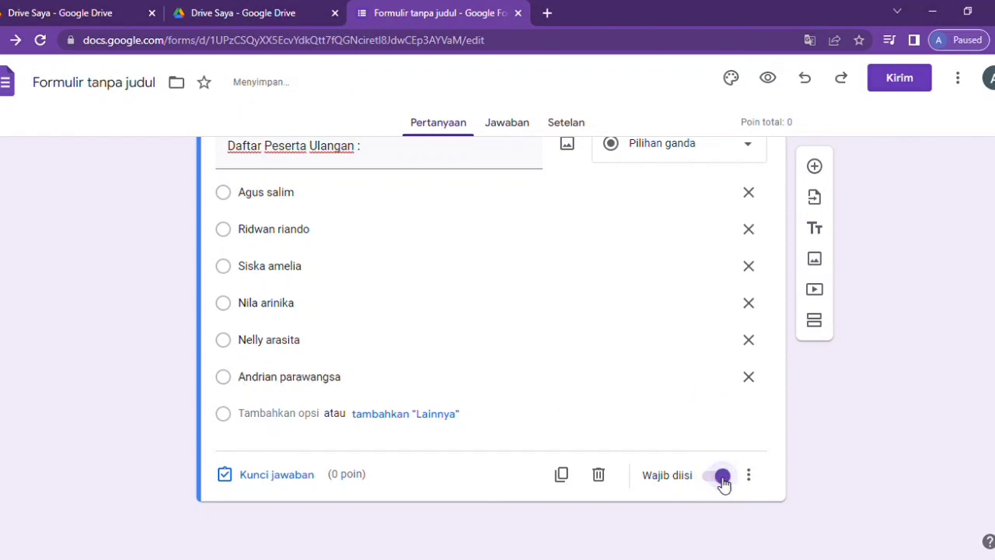
{"action": "scroll", "coordinate": [248, 362], "scroll_direction": "up", "scroll_amount": 1}
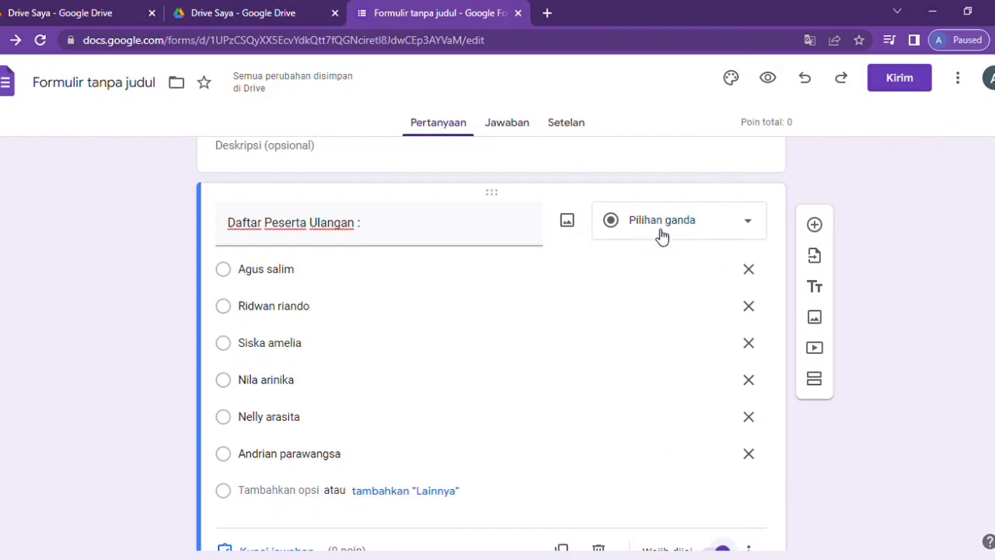
- Add a multiple-choice question asking how many eggs Ibu's 3 and Ayah's 2 make together
{"action": "left_click", "coordinate": [815, 225]}
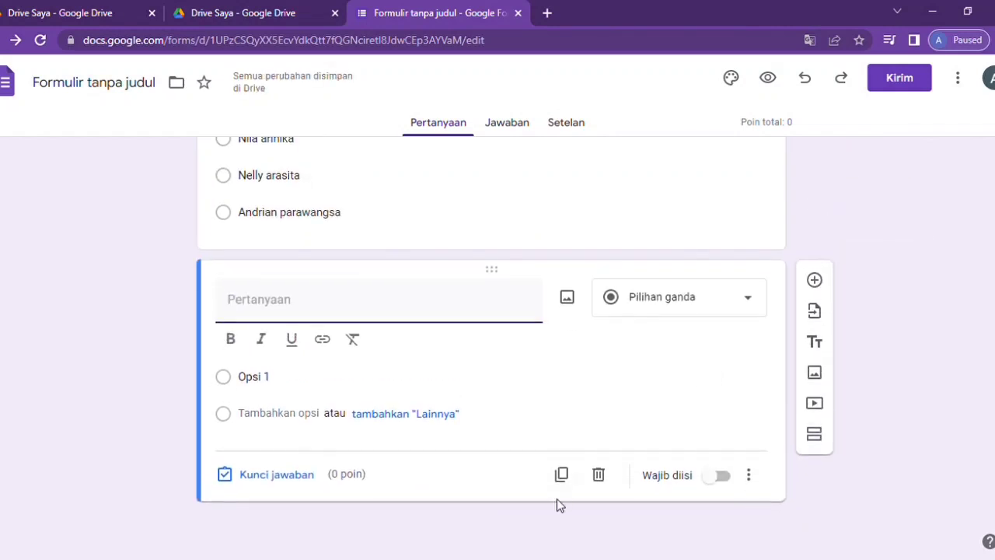
{"action": "left_click", "coordinate": [402, 379]}
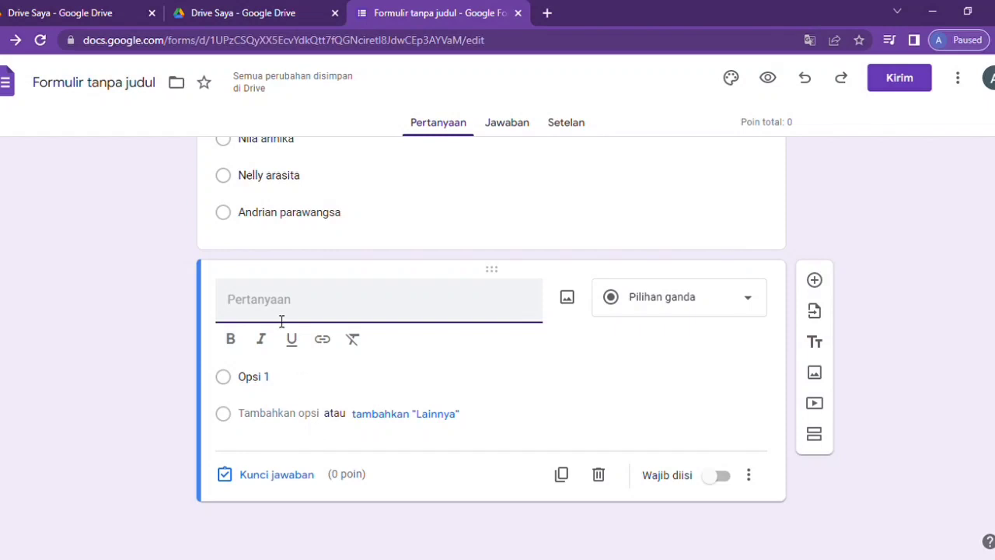
{"action": "type", "text": "1.\tIbu membeli Telur 3 Butir, lalu ayah juga membeli telur sebanyak 2 butir.Berapa jumlah telur ibu & ayah ?"}
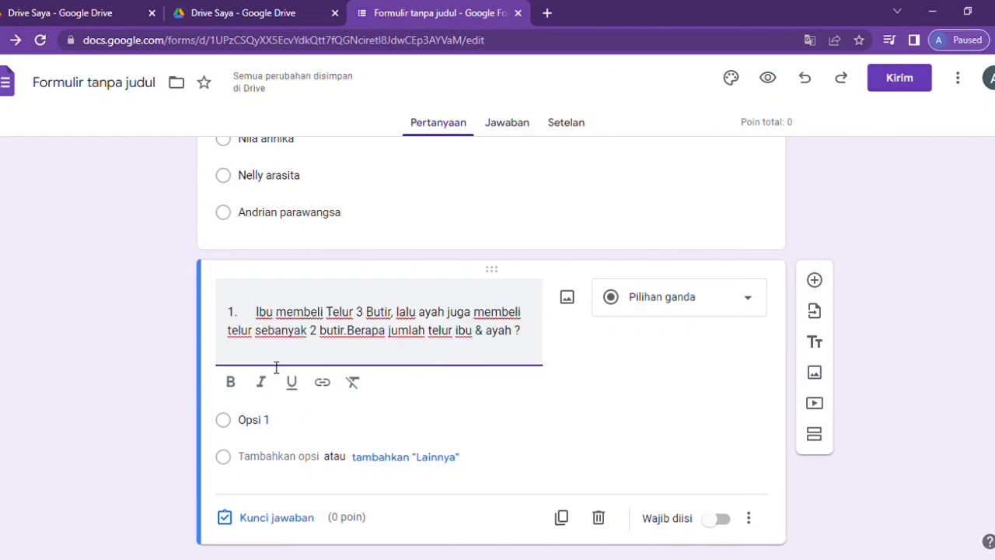
{"action": "key", "text": "BackSpace"}
{"action": "key", "text": "BackSpace"}
{"action": "key", "text": "BackSpace"}
{"action": "key", "text": "BackSpace"}
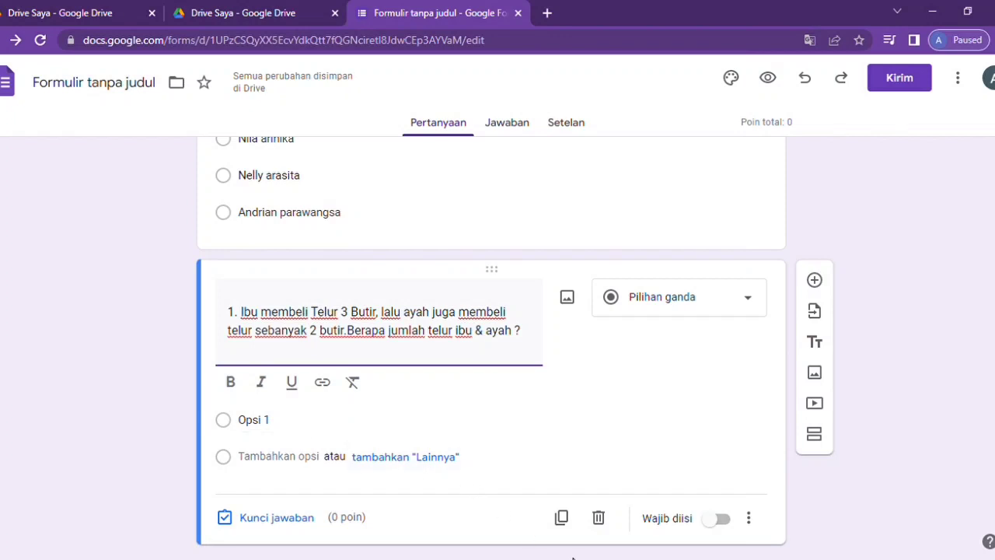
{"action": "left_click", "coordinate": [384, 427]}
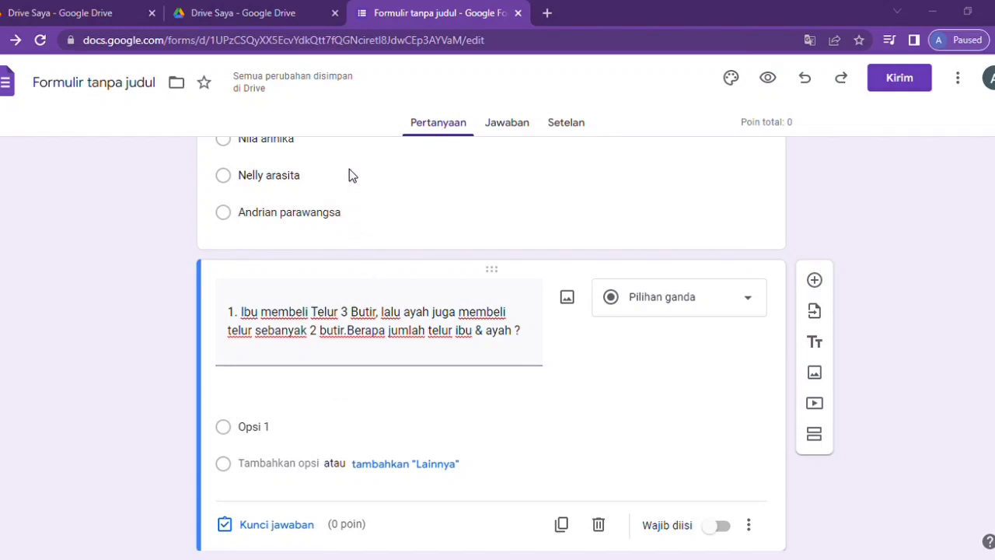
- Paste the answer choices 2, 3, 4 and 5 into the egg question and switch on Wajib diisi
{"action": "left_click", "coordinate": [240, 311]}
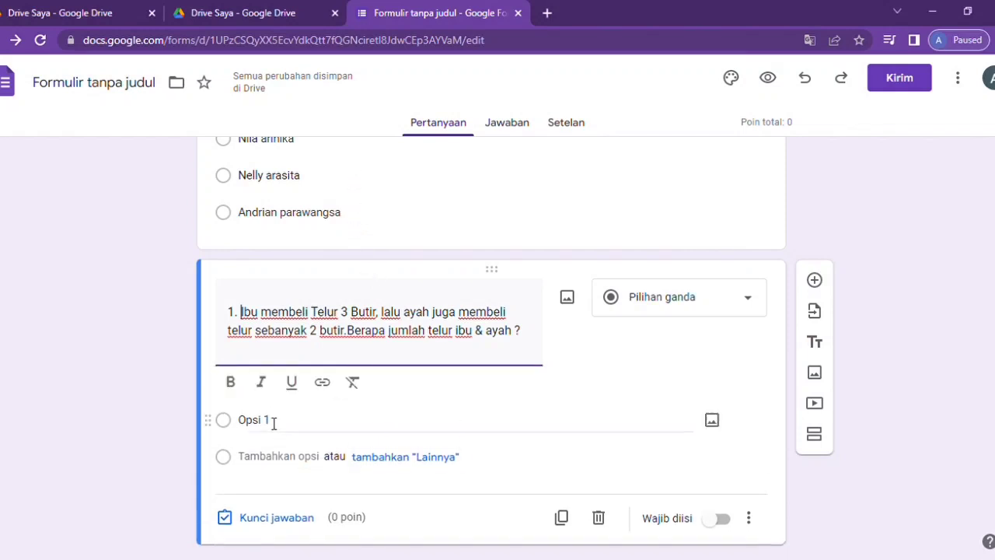
{"action": "left_click", "coordinate": [265, 419]}
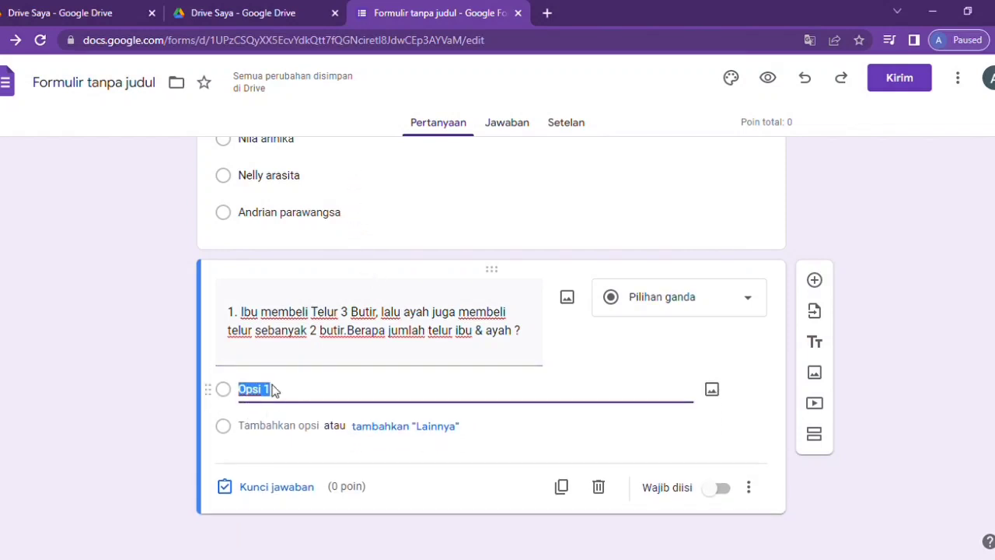
{"action": "type", "text": "2 3 4 5"}
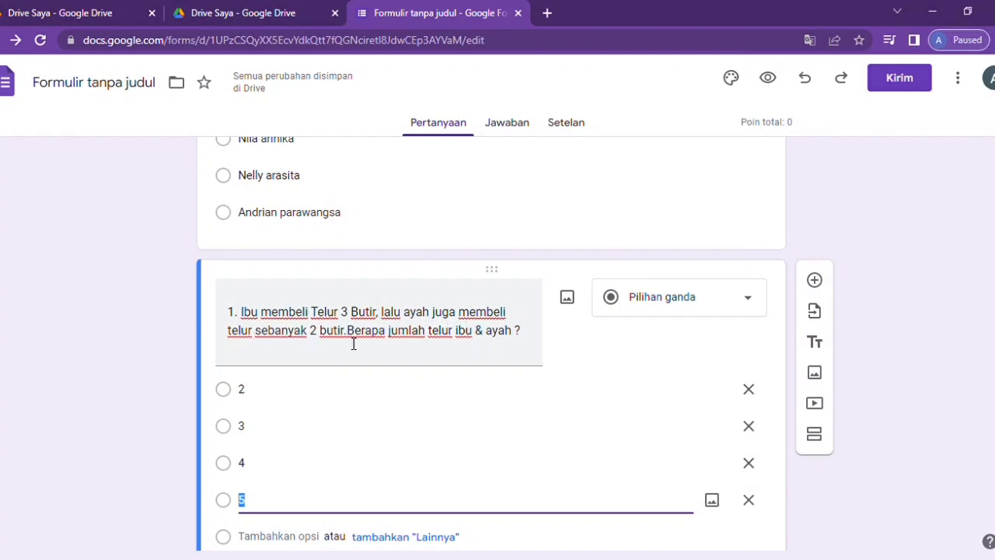
{"action": "scroll", "coordinate": [468, 474], "scroll_direction": "down", "scroll_amount": 2}
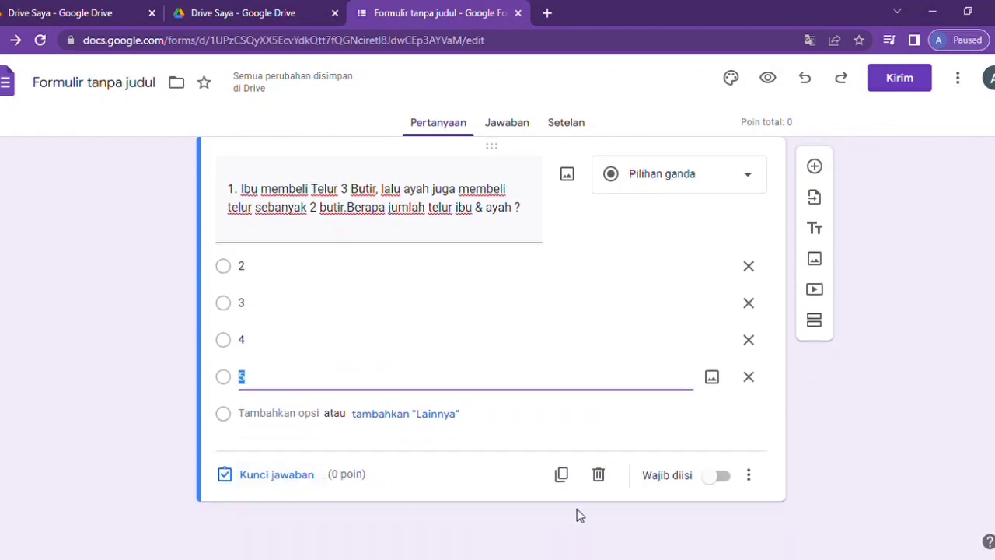
{"action": "left_click", "coordinate": [726, 476]}
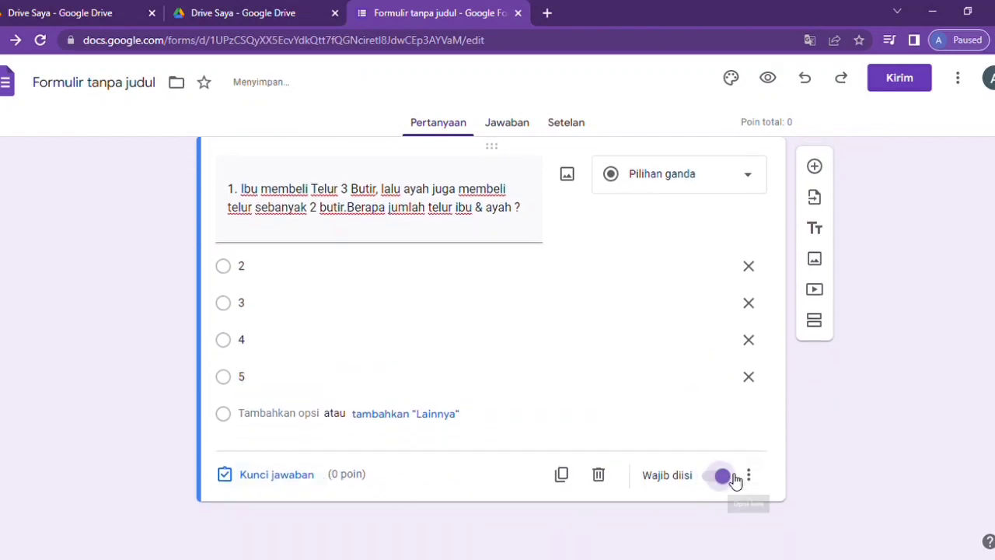
- In the answer key, mark 5 as question 1's correct answer worth 25 points
{"action": "left_click", "coordinate": [258, 481]}
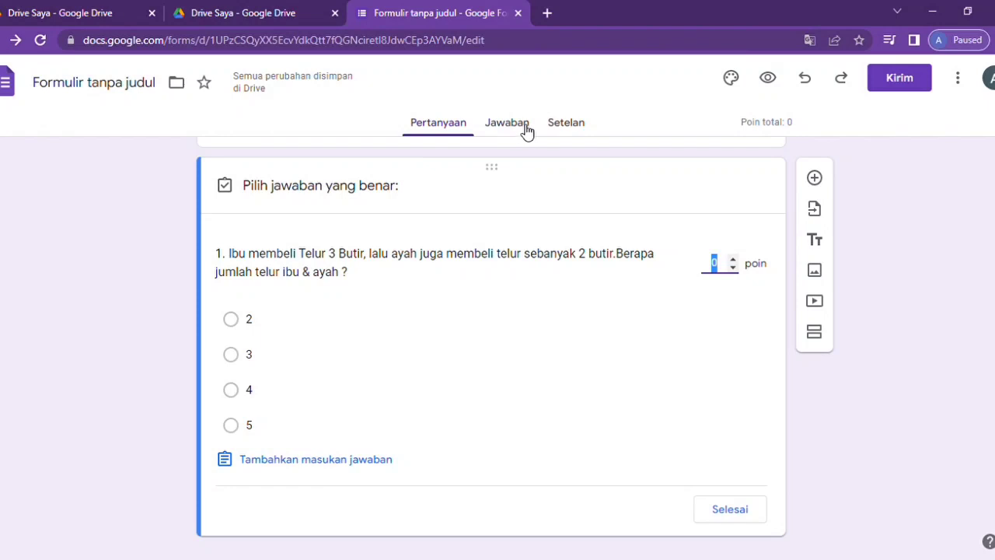
{"action": "left_click", "coordinate": [233, 426]}
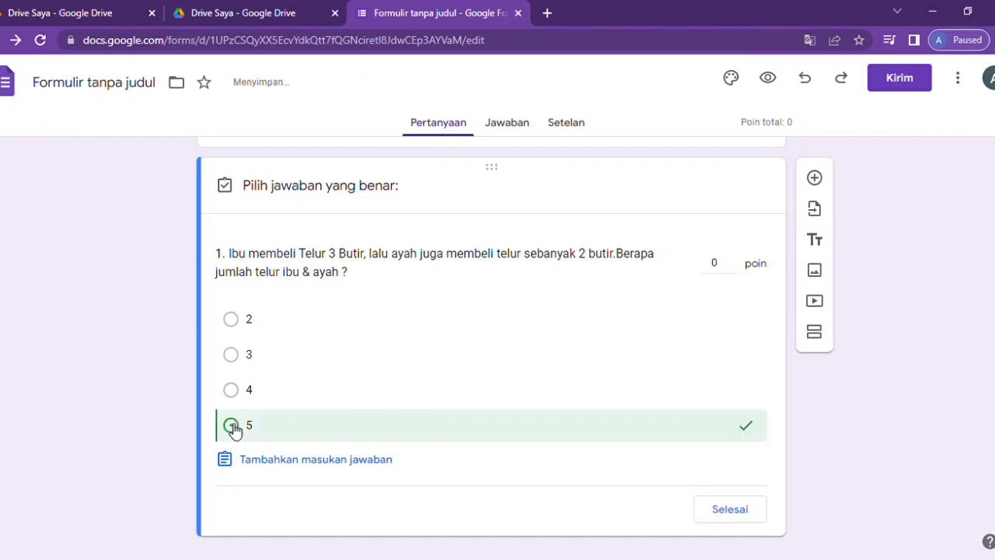
{"action": "scroll", "coordinate": [692, 443], "scroll_direction": "down", "scroll_amount": 1}
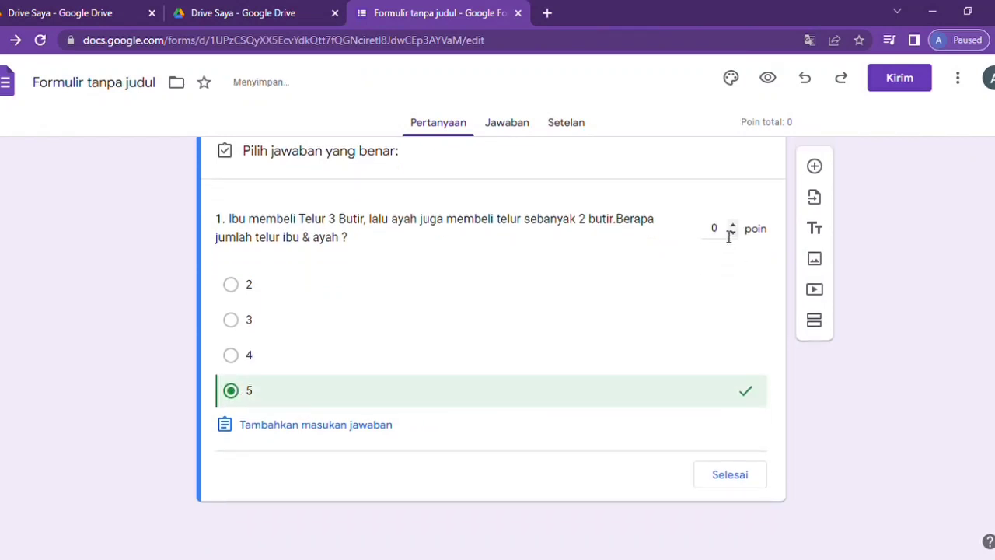
{"action": "left_click", "coordinate": [729, 231]}
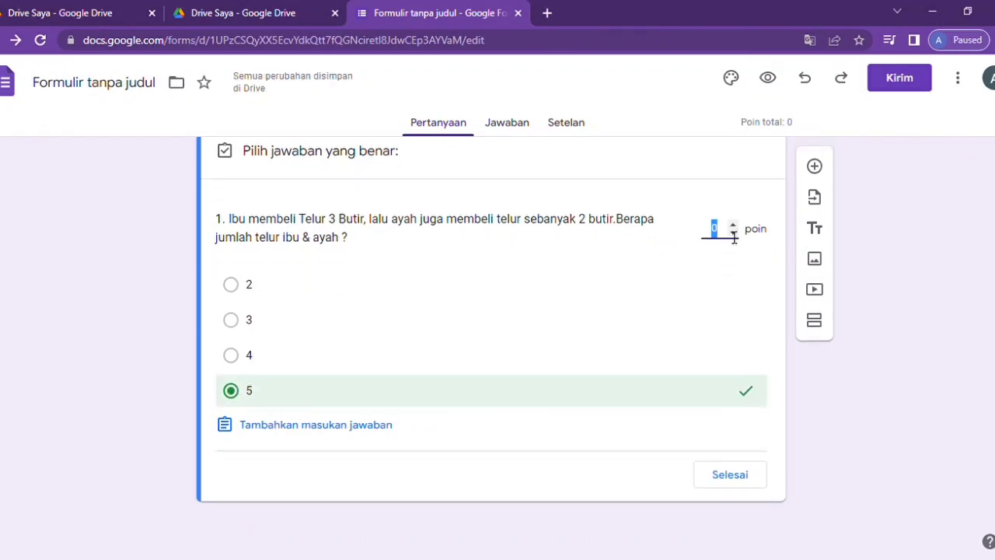
{"action": "type", "text": "25"}
- Add correct-answer feedback '5', finish the answer key, and add a new blank question
{"action": "left_click", "coordinate": [231, 425]}
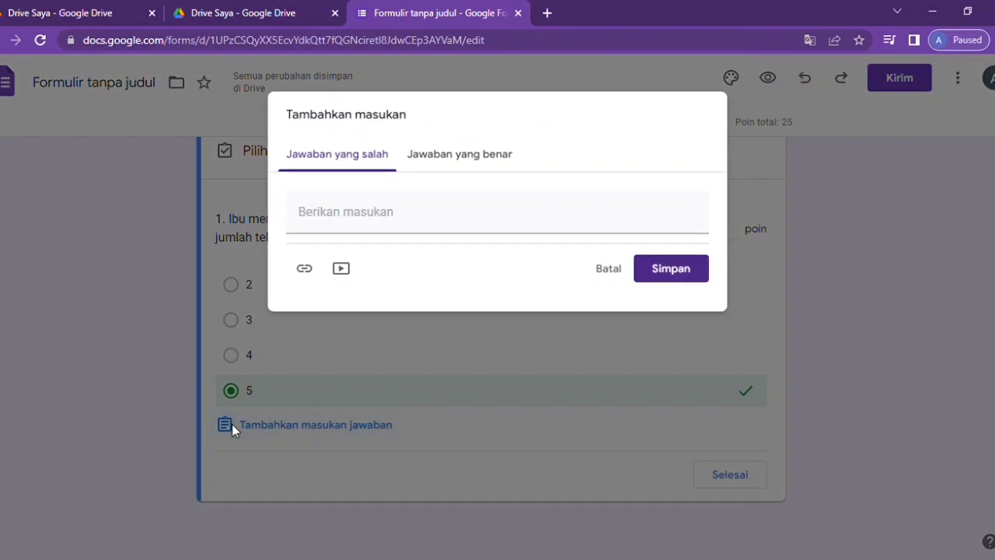
{"action": "left_click", "coordinate": [455, 156]}
{"action": "left_click", "coordinate": [358, 218]}
{"action": "type", "text": "5"}
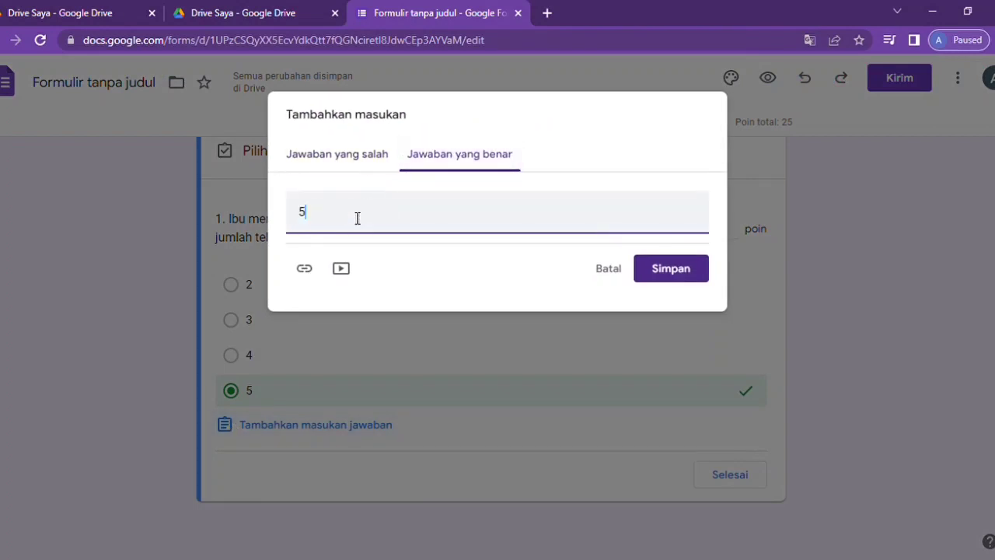
{"action": "left_click", "coordinate": [685, 274]}
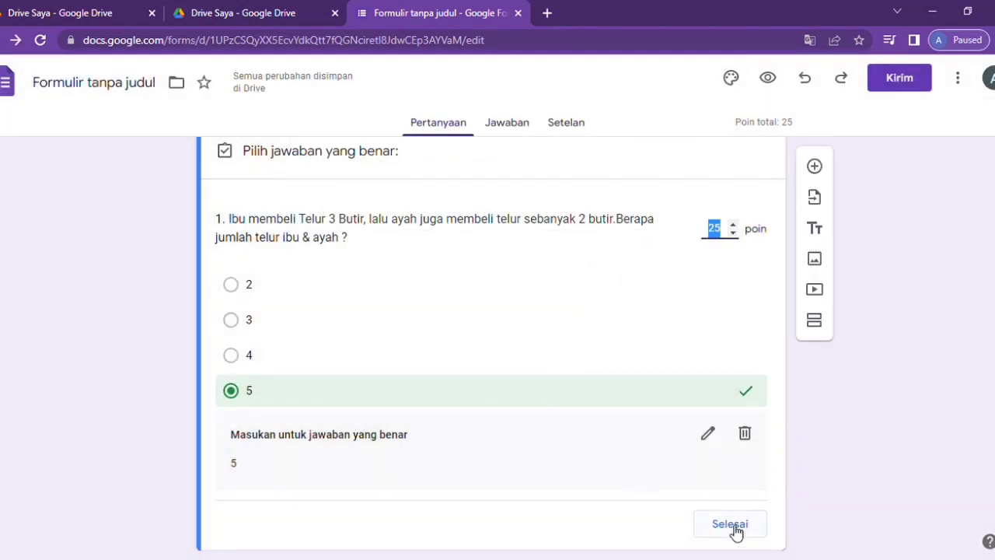
{"action": "left_click", "coordinate": [731, 525]}
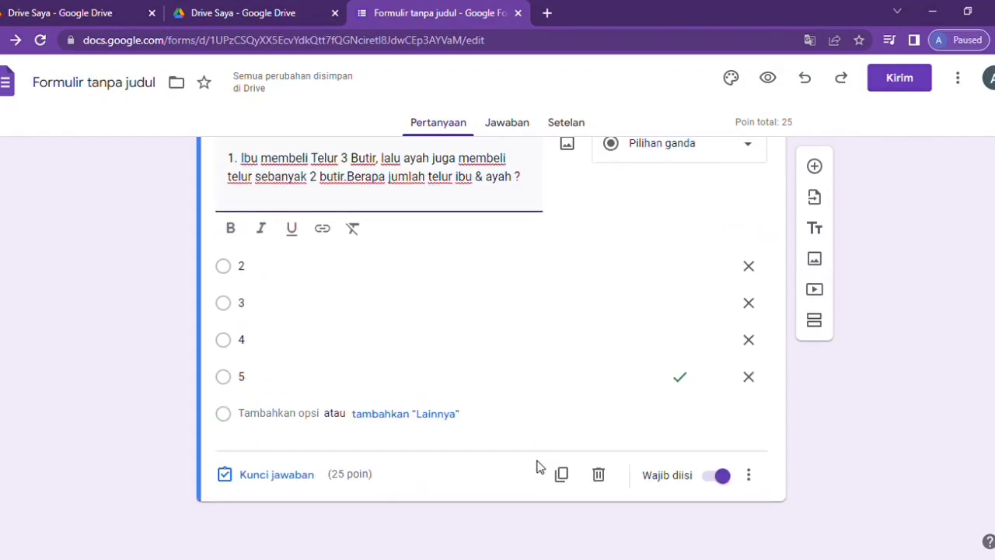
{"action": "left_click", "coordinate": [814, 166]}
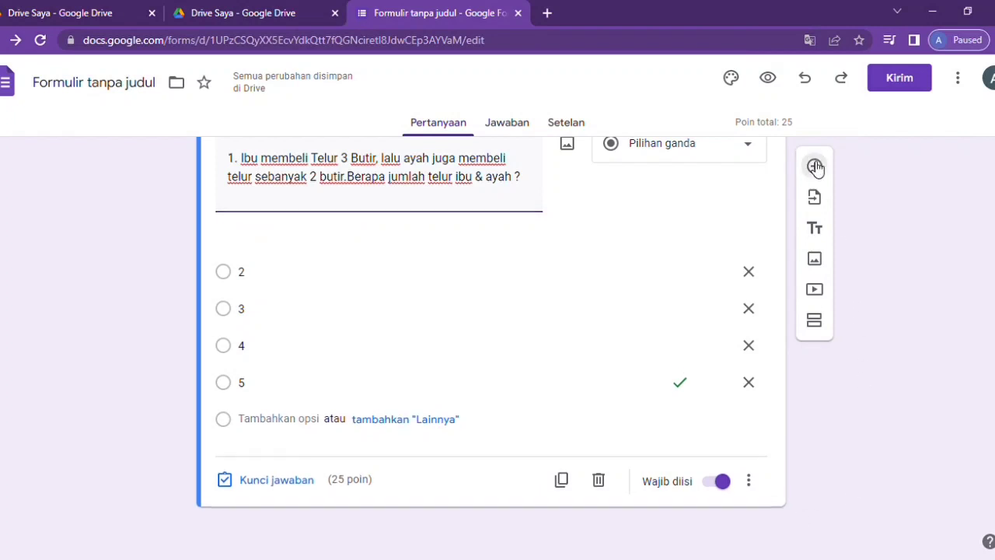
- Paste the Adi's marbles question as the title and renumber it to 2
{"action": "left_click", "coordinate": [450, 370]}
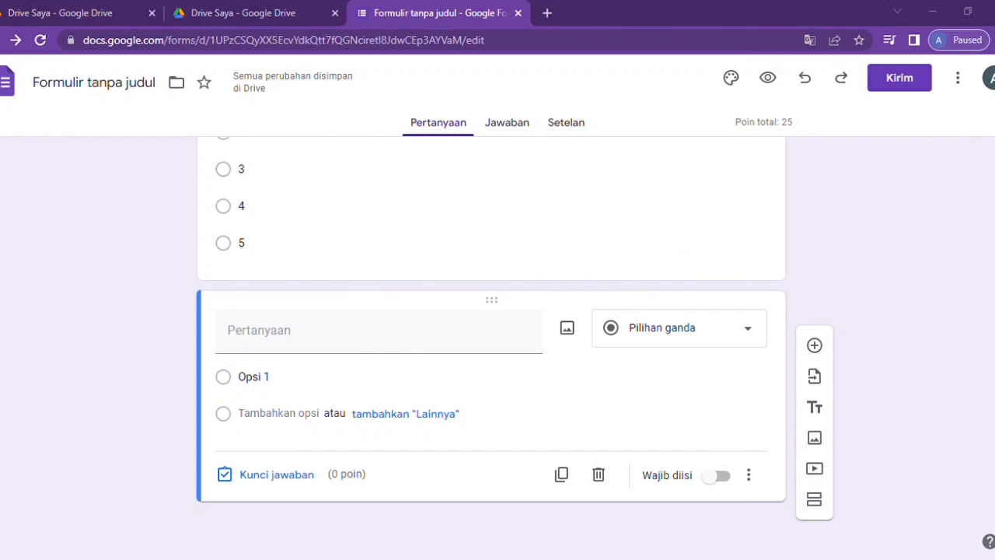
{"action": "left_click", "coordinate": [262, 346]}
{"action": "type", "text": "1. Adi mempunyai kelereng 3 , lalu diberikan ke adiknya 2. Kelereng adi tinggal berapa?"}
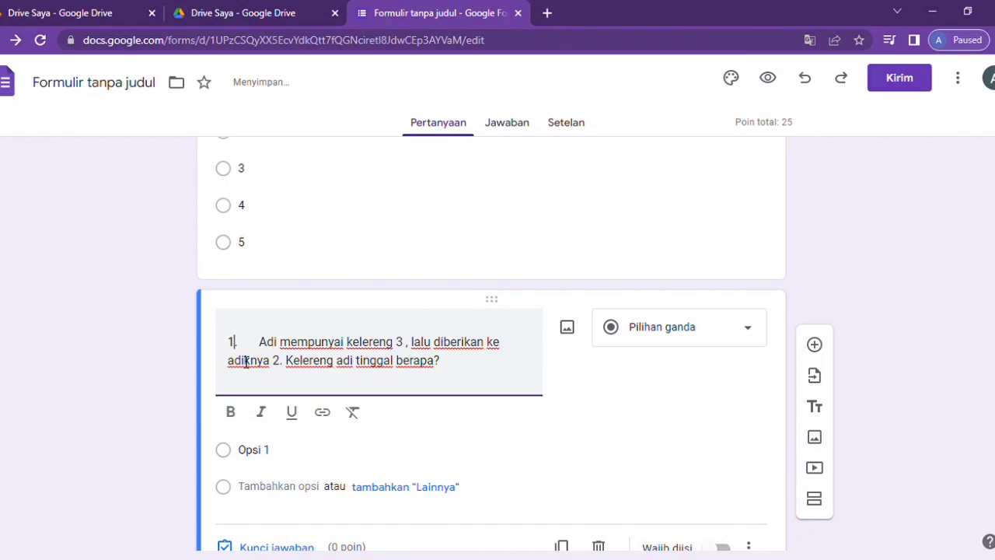
{"action": "key", "text": "BackSpace"}
{"action": "type", "text": "2"}
{"action": "key", "text": "BackSpace"}
{"action": "key", "text": "BackSpace"}
{"action": "key", "text": "BackSpace"}
{"action": "key", "text": "BackSpace"}
{"action": "key", "text": "BackSpace"}
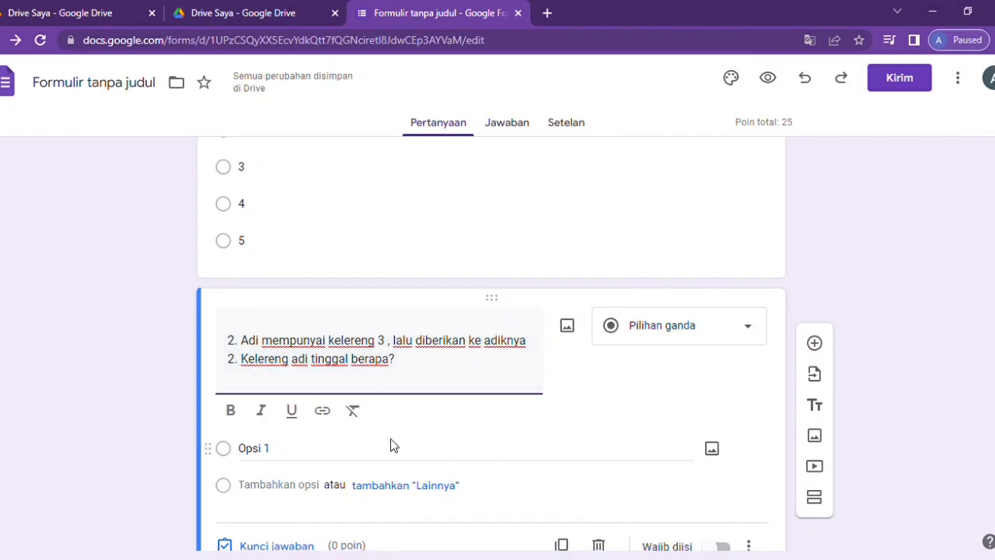
{"action": "scroll", "coordinate": [589, 550], "scroll_direction": "down", "scroll_amount": 1}
{"action": "left_click", "coordinate": [433, 461]}
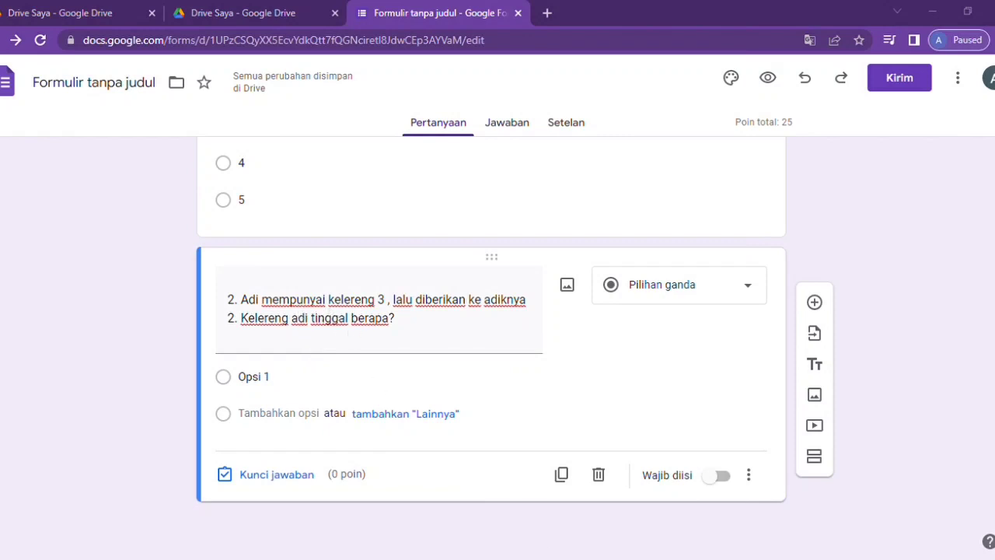
- Paste answer options 1 to 4 into question 2 and make it required
{"action": "left_click", "coordinate": [273, 384]}
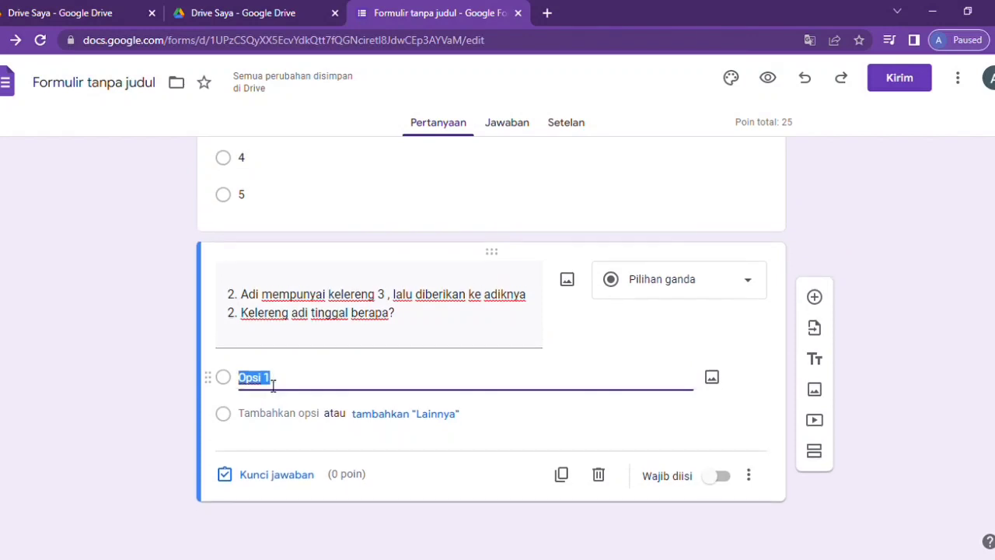
{"action": "type", "text": "1 2 3 4"}
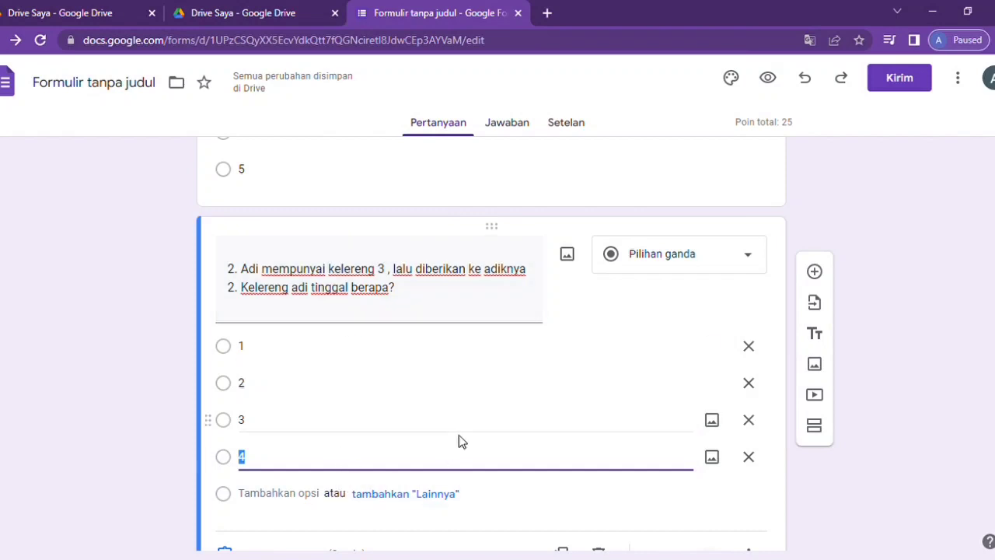
{"action": "scroll", "coordinate": [458, 442], "scroll_direction": "down", "scroll_amount": 1}
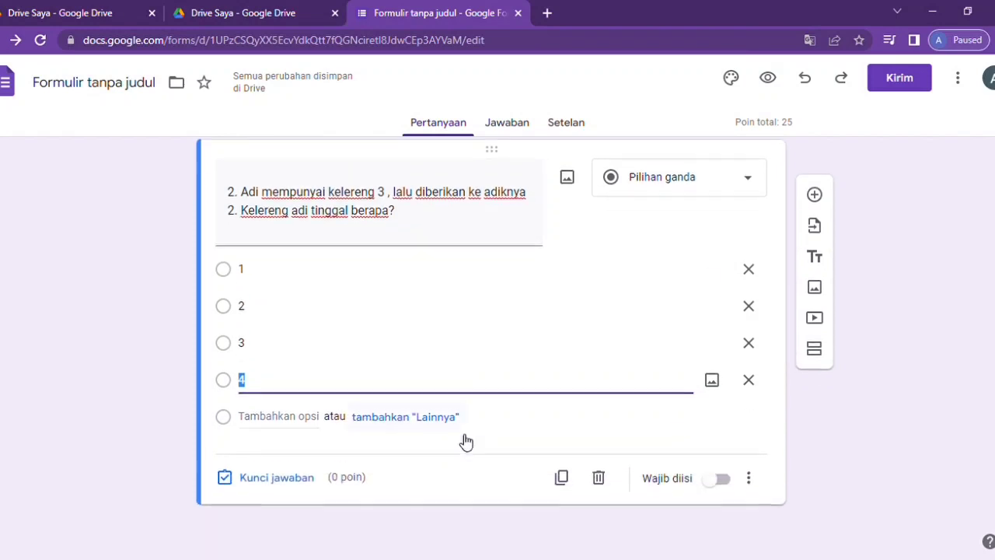
{"action": "left_click", "coordinate": [721, 479]}
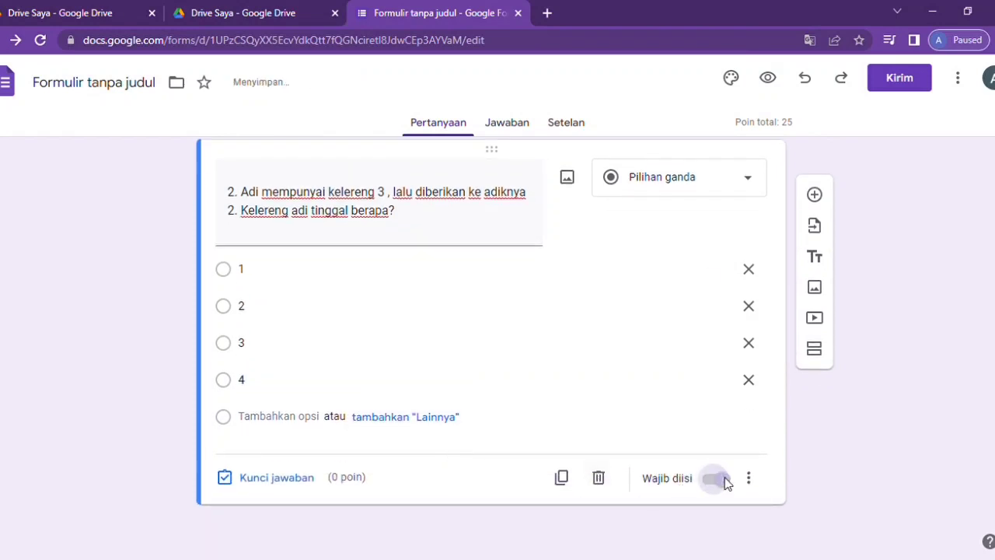
{"action": "left_click", "coordinate": [269, 479]}
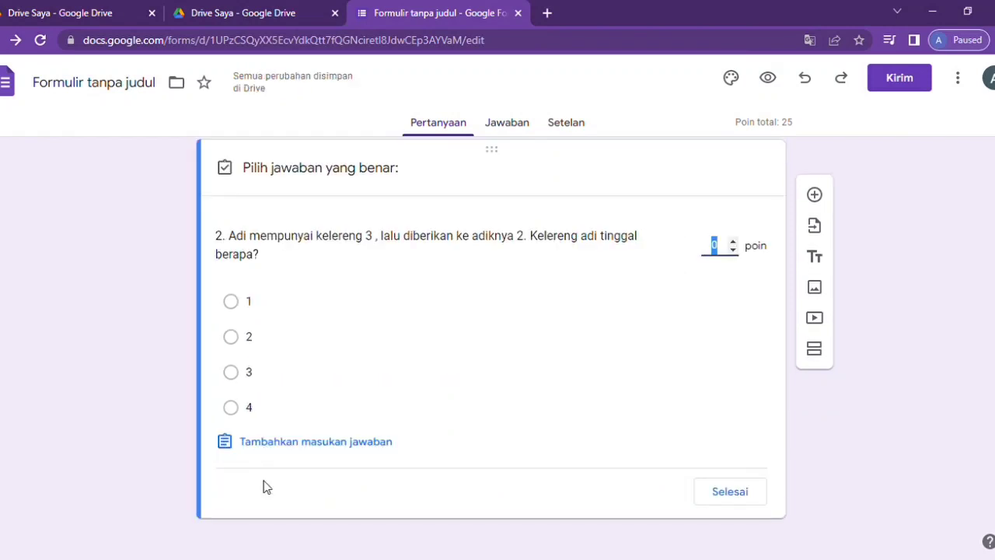
- Mark 1 as question 2's correct answer with correct-answer feedback '1'
{"action": "left_click", "coordinate": [236, 302]}
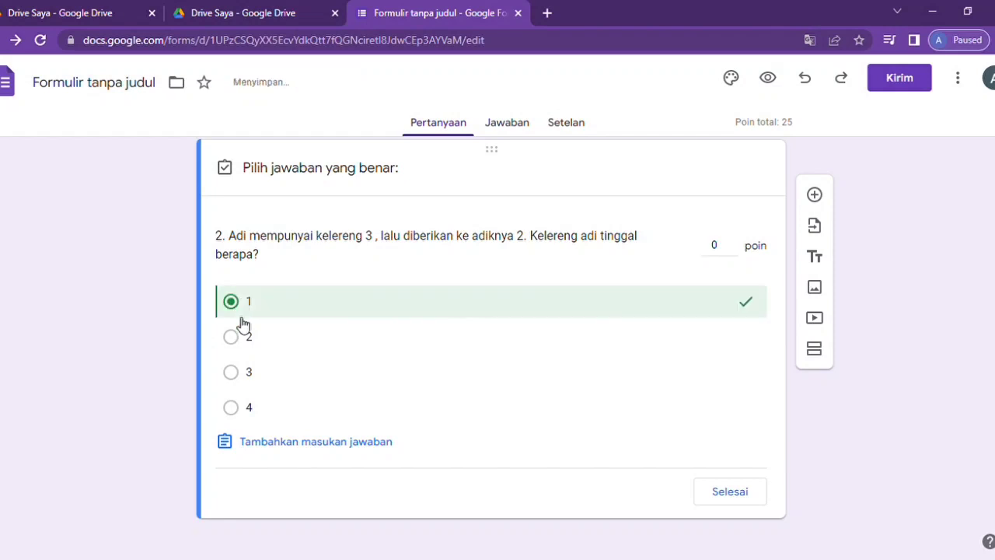
{"action": "left_click", "coordinate": [227, 444]}
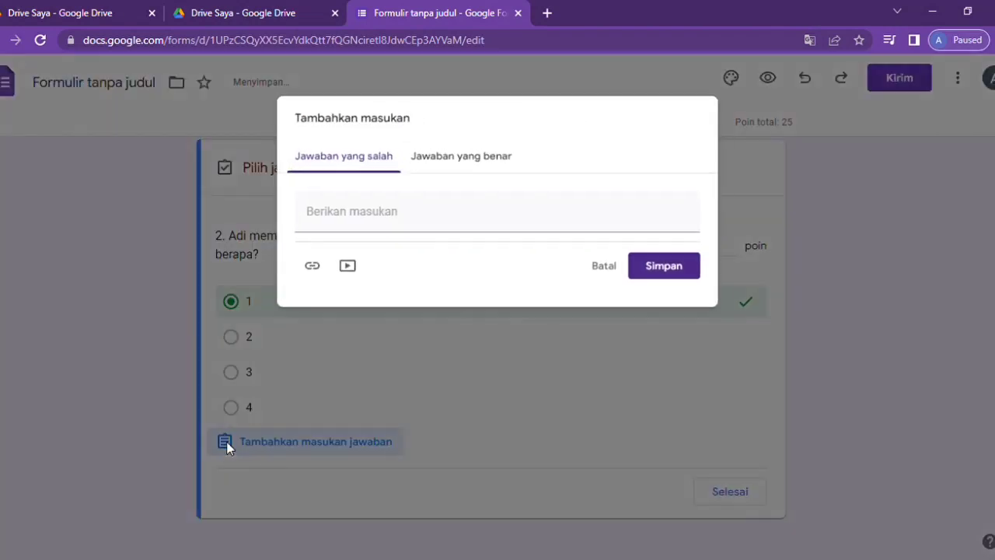
{"action": "left_click", "coordinate": [465, 158]}
{"action": "left_click", "coordinate": [345, 223]}
{"action": "type", "text": "1"}
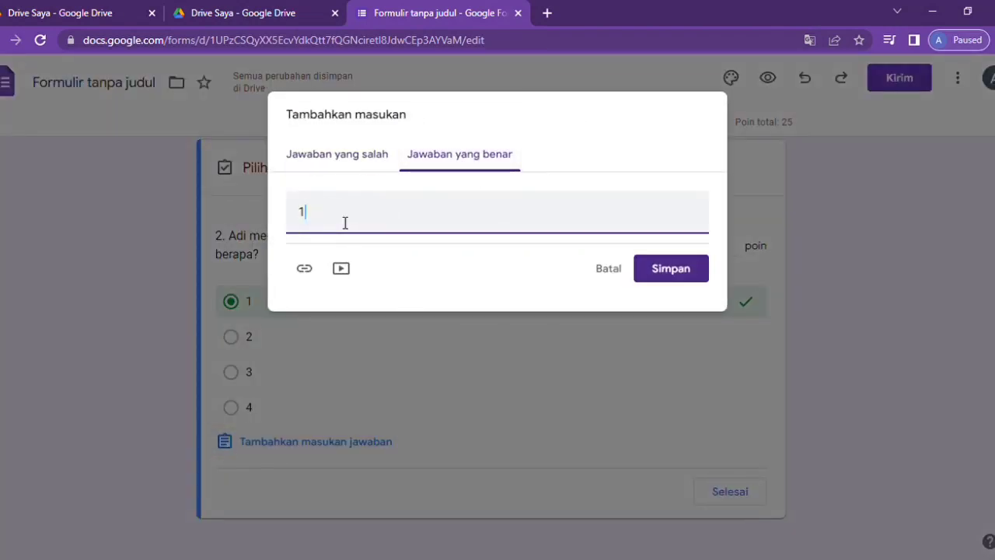
{"action": "left_click", "coordinate": [681, 273]}
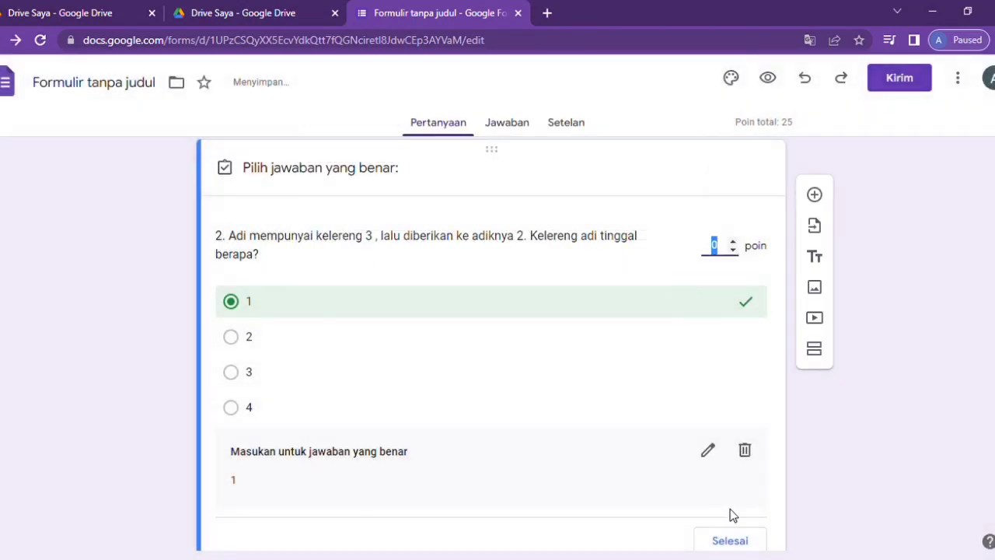
{"action": "scroll", "coordinate": [730, 508], "scroll_direction": "down", "scroll_amount": 1}
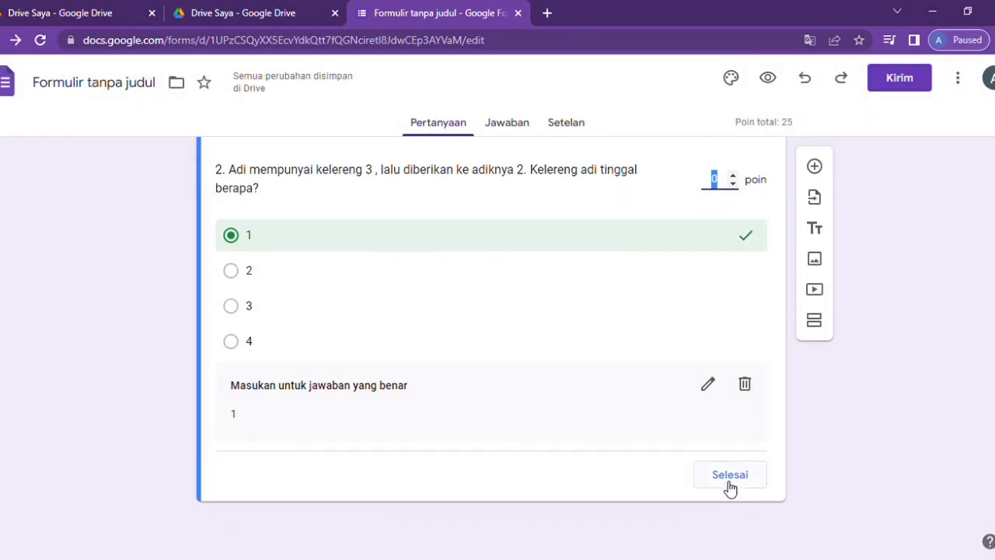
{"action": "left_click", "coordinate": [729, 485]}
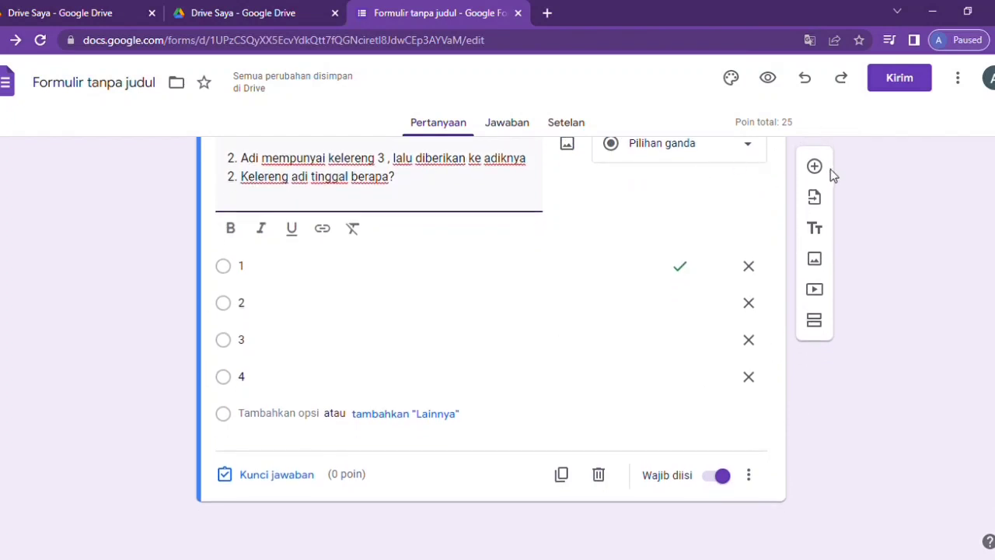
- Add a blank question, then set question 2's points to 25 for a 50-point total
{"action": "left_click", "coordinate": [816, 168]}
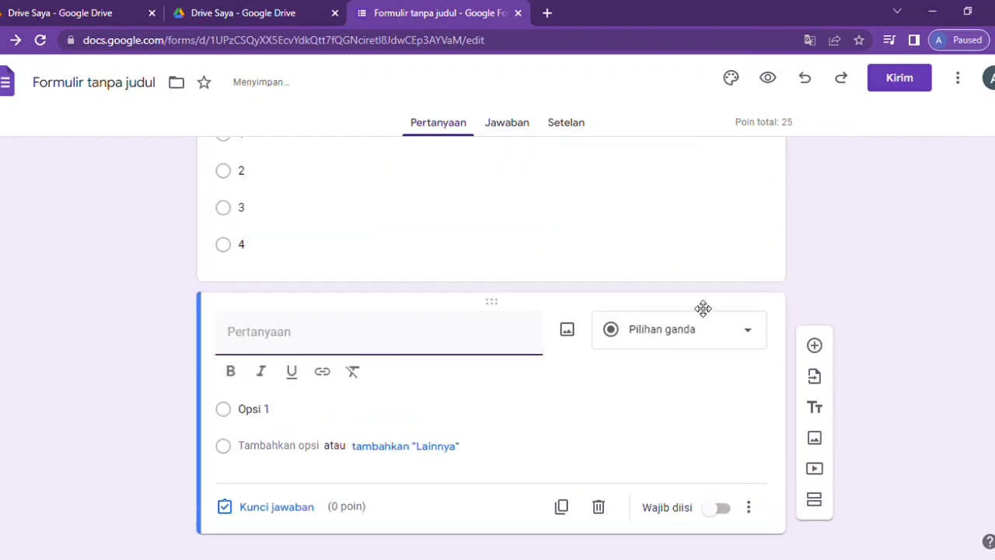
{"action": "scroll", "coordinate": [699, 307], "scroll_direction": "up", "scroll_amount": 3}
{"action": "scroll", "coordinate": [680, 317], "scroll_direction": "down", "scroll_amount": 1}
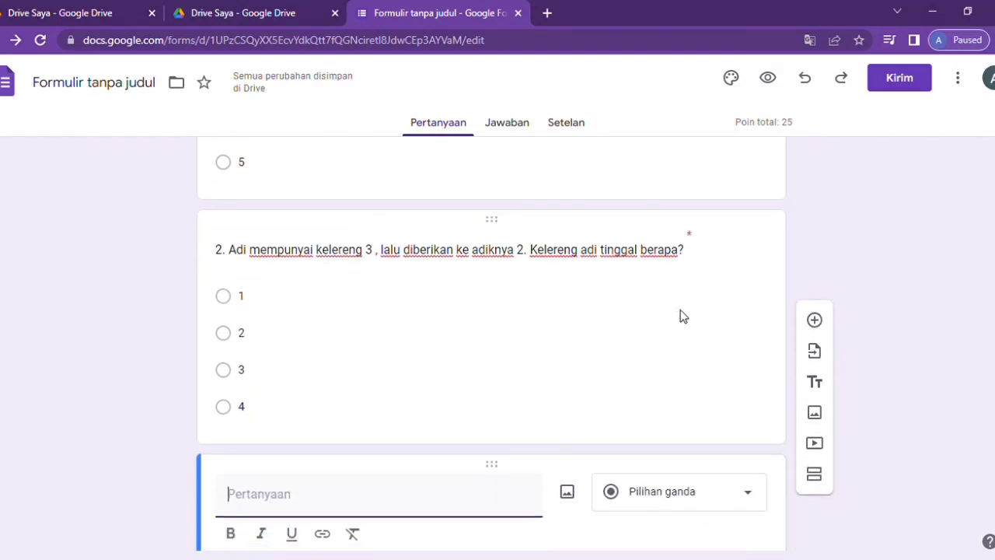
{"action": "left_click", "coordinate": [536, 252]}
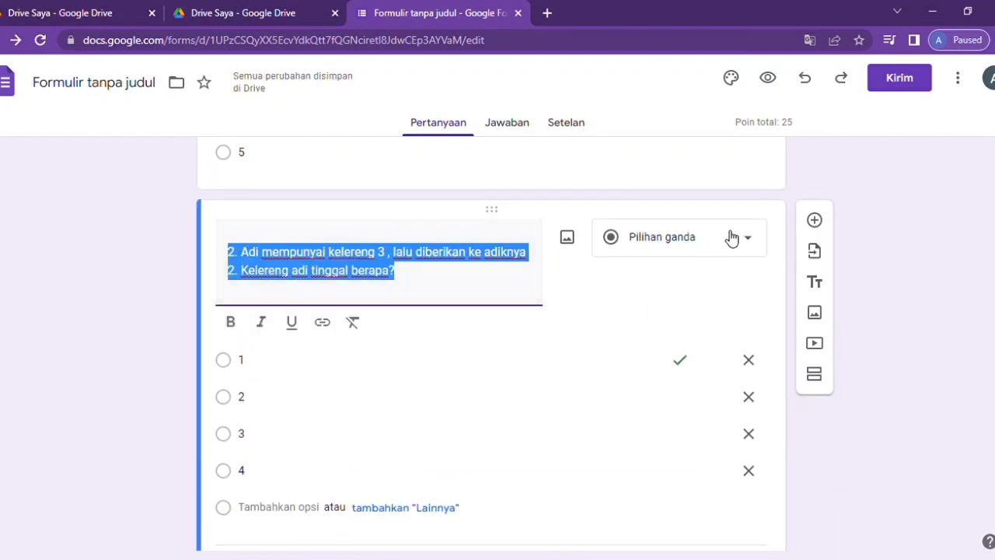
{"action": "scroll", "coordinate": [622, 350], "scroll_direction": "down", "scroll_amount": 1}
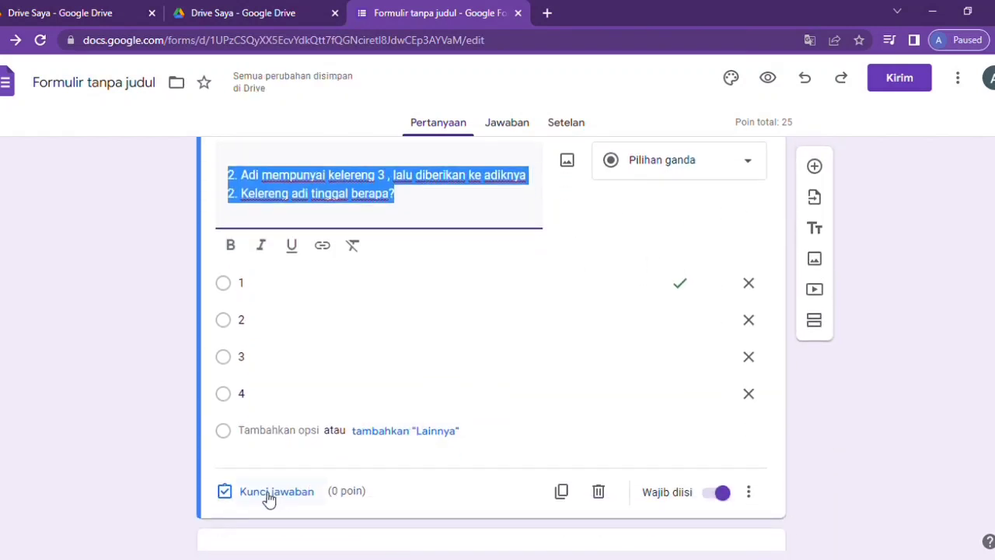
{"action": "left_click", "coordinate": [268, 492]}
{"action": "left_click", "coordinate": [731, 226]}
{"action": "left_click", "coordinate": [731, 226]}
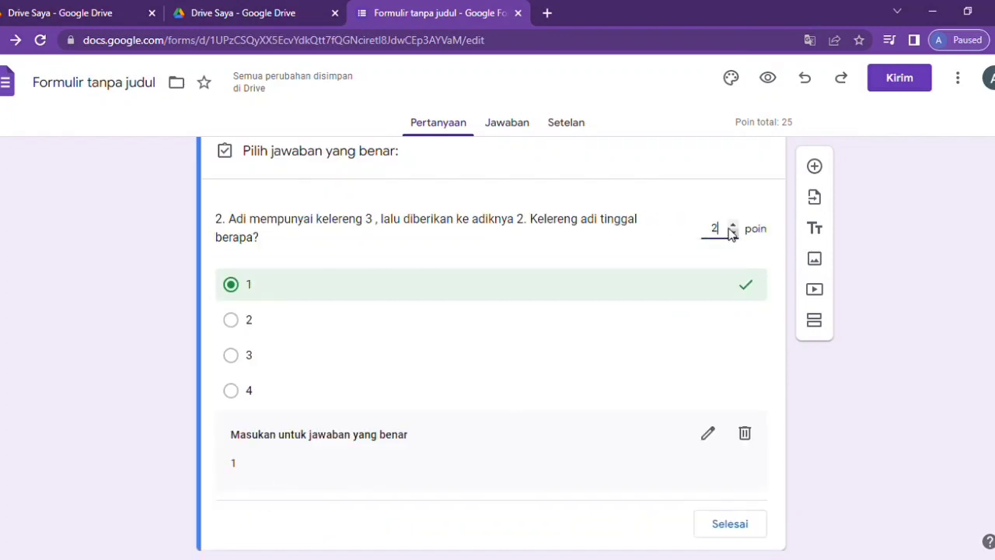
{"action": "type", "text": "5"}
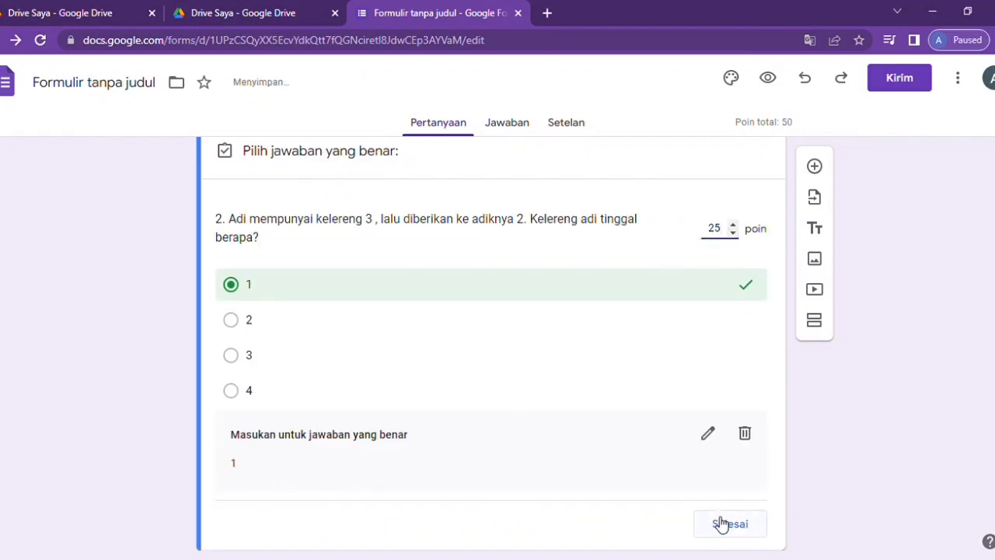
{"action": "left_click", "coordinate": [722, 523]}
{"action": "scroll", "coordinate": [639, 400], "scroll_direction": "down", "scroll_amount": 1}
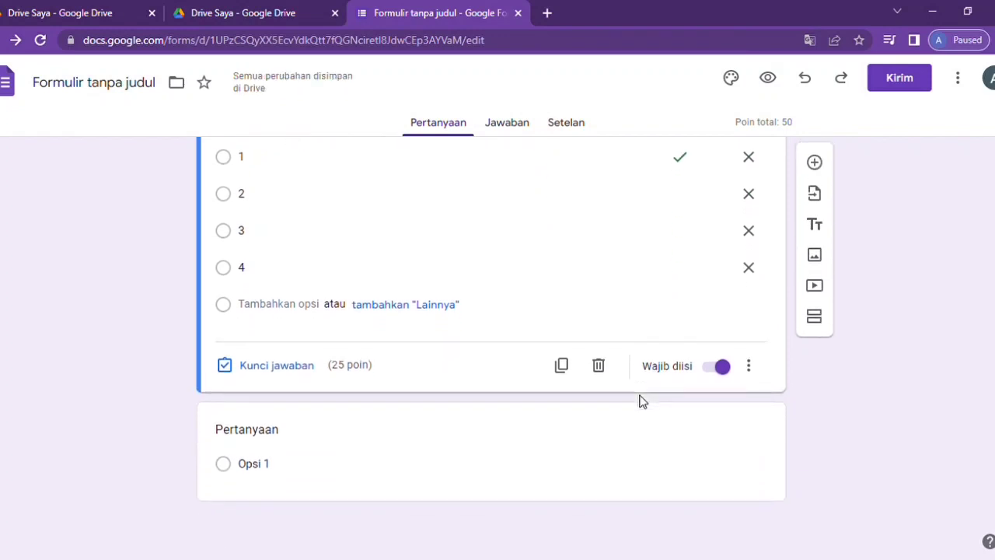
- Paste the broken-eggs question text into the new question and renumber it '3.'
{"action": "left_click", "coordinate": [325, 464]}
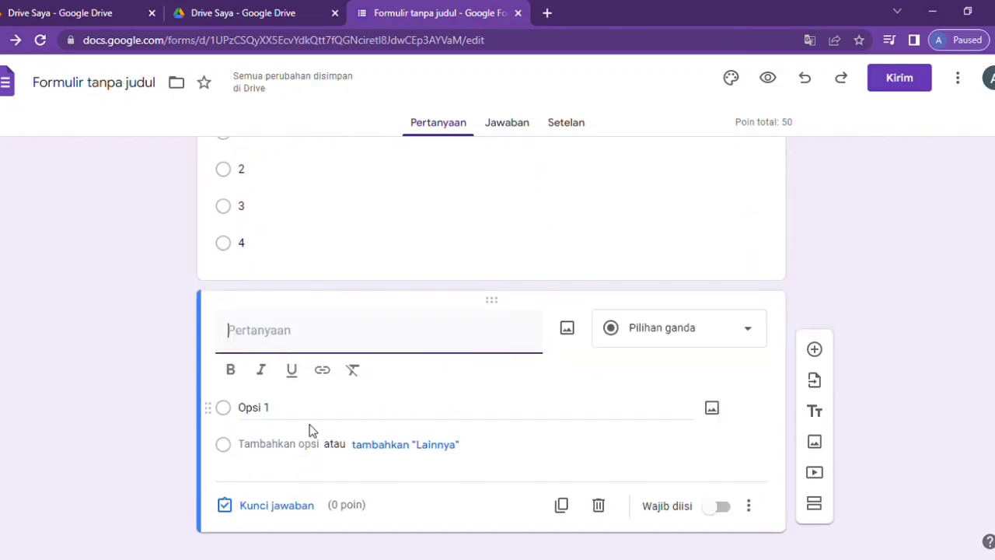
{"action": "left_click", "coordinate": [584, 540]}
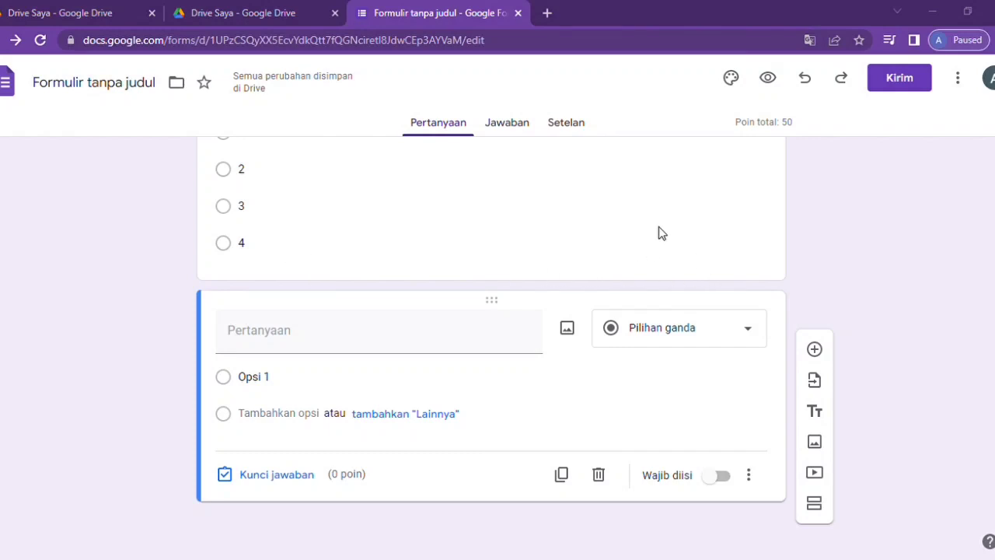
{"action": "left_click", "coordinate": [304, 342]}
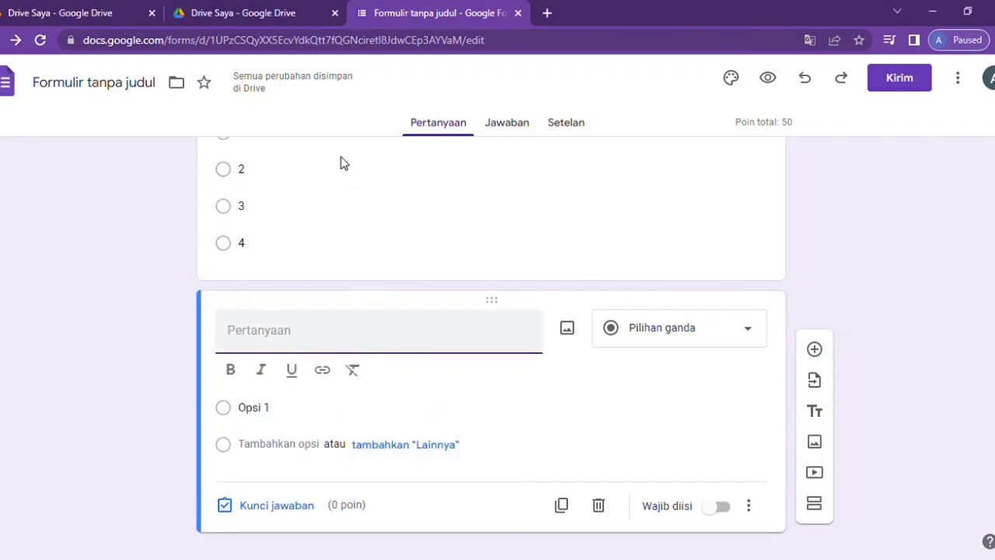
{"action": "type", "text": "1.\tIbu Budi membeli telur 5 lalu pecah 3 . Telur Ibu yang masih utuh tinggal berapa ?"}
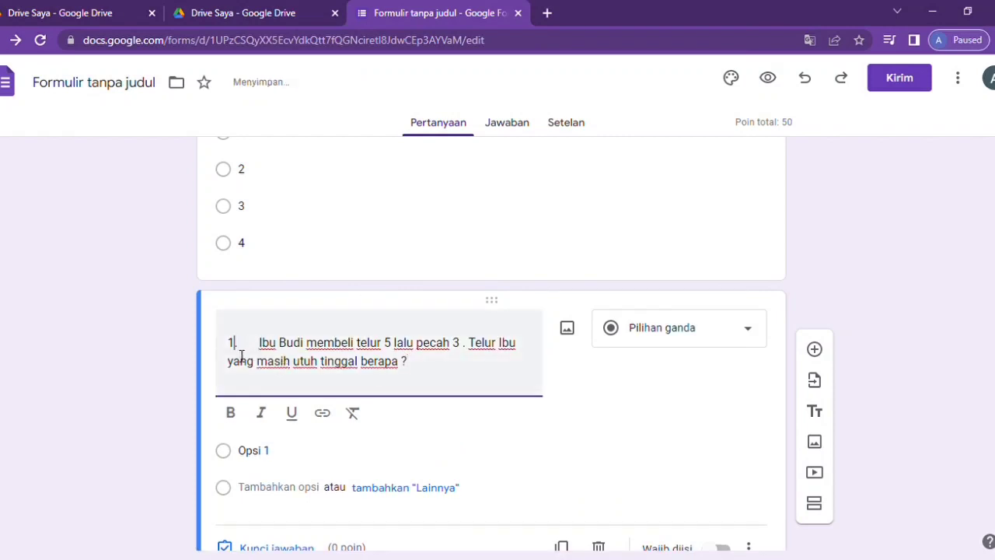
{"action": "key", "text": "BackSpace"}
{"action": "type", "text": "3."}
{"action": "key", "text": "BackSpace"}
{"action": "key", "text": "BackSpace"}
{"action": "key", "text": "BackSpace"}
{"action": "key", "text": "BackSpace"}
{"action": "key", "text": "BackSpace"}
{"action": "key", "text": "BackSpace"}
{"action": "key", "text": "BackSpace"}
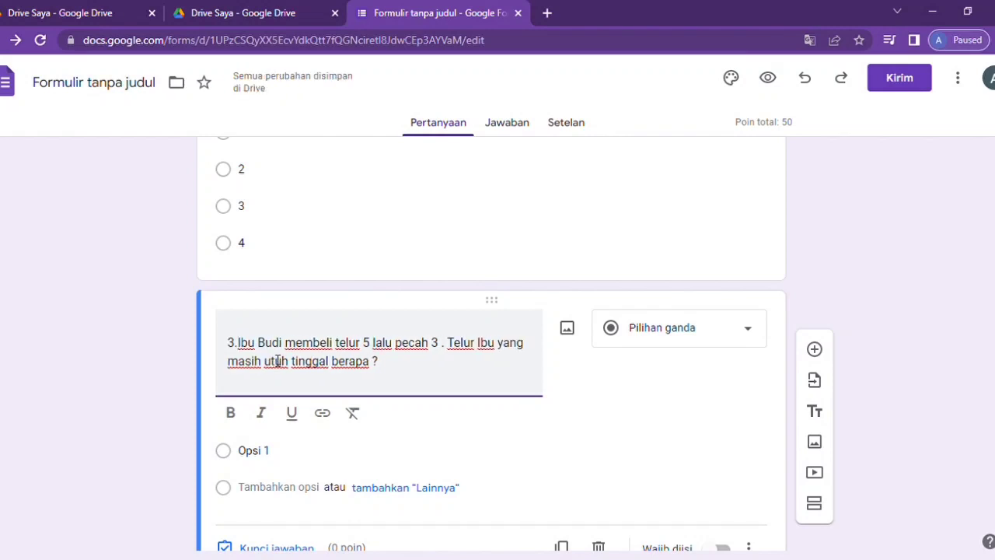
{"action": "left_click", "coordinate": [621, 549]}
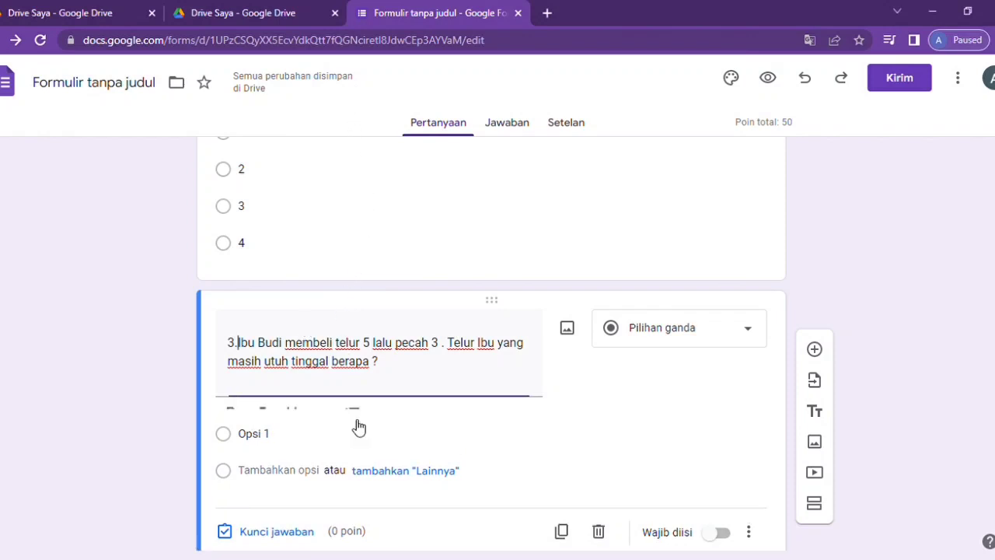
- Paste answer options 1–4 into question 3 and make it required
{"action": "left_click", "coordinate": [255, 457]}
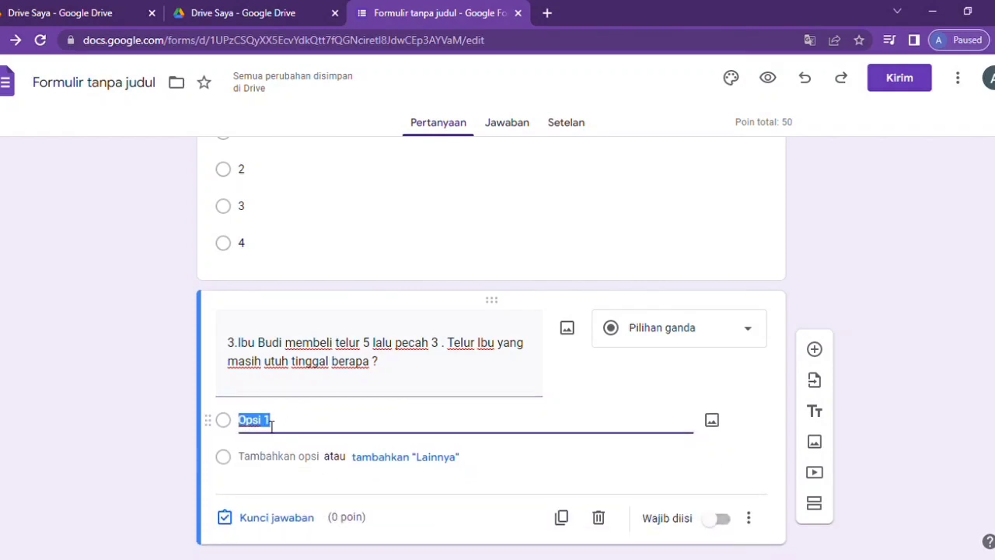
{"action": "type", "text": "1 2 3 4"}
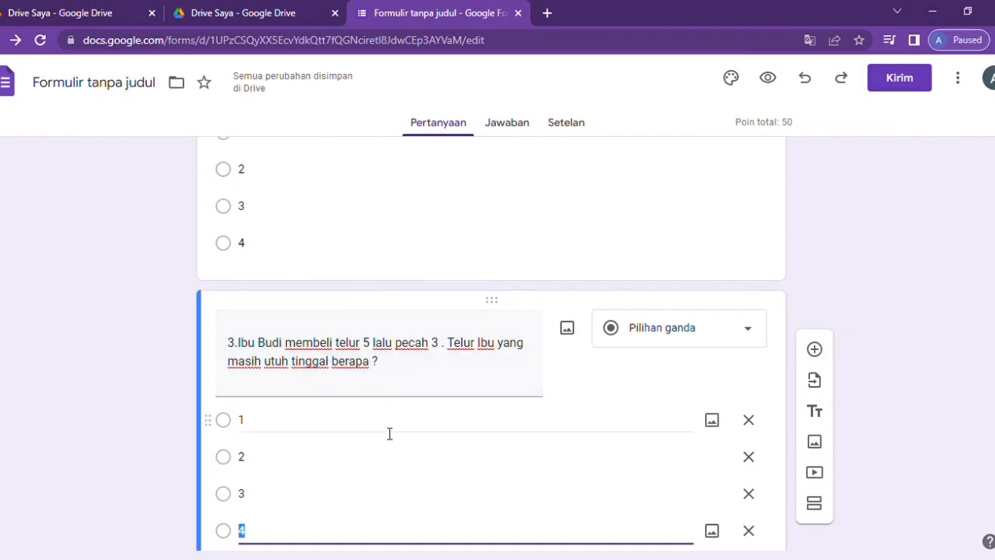
{"action": "scroll", "coordinate": [334, 489], "scroll_direction": "down", "scroll_amount": 2}
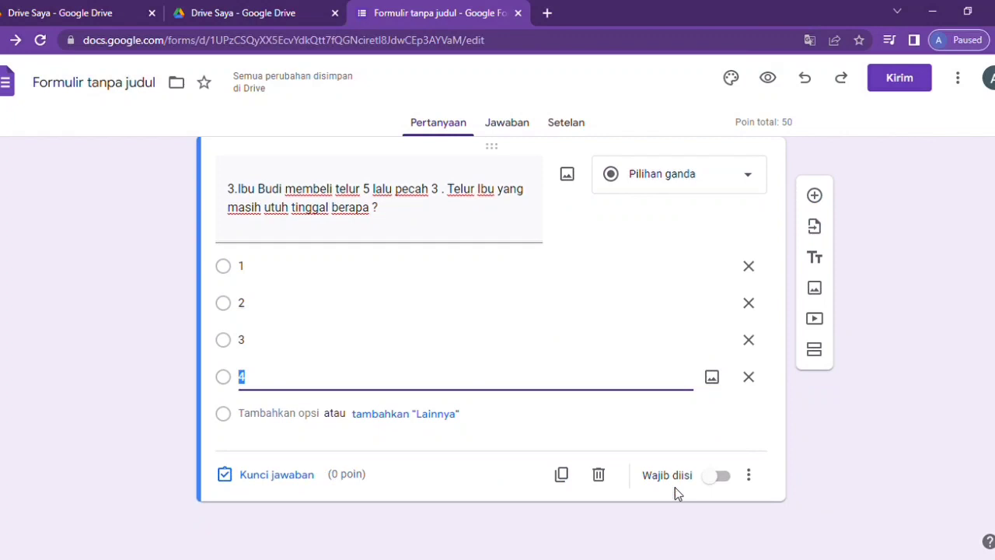
{"action": "left_click", "coordinate": [716, 476]}
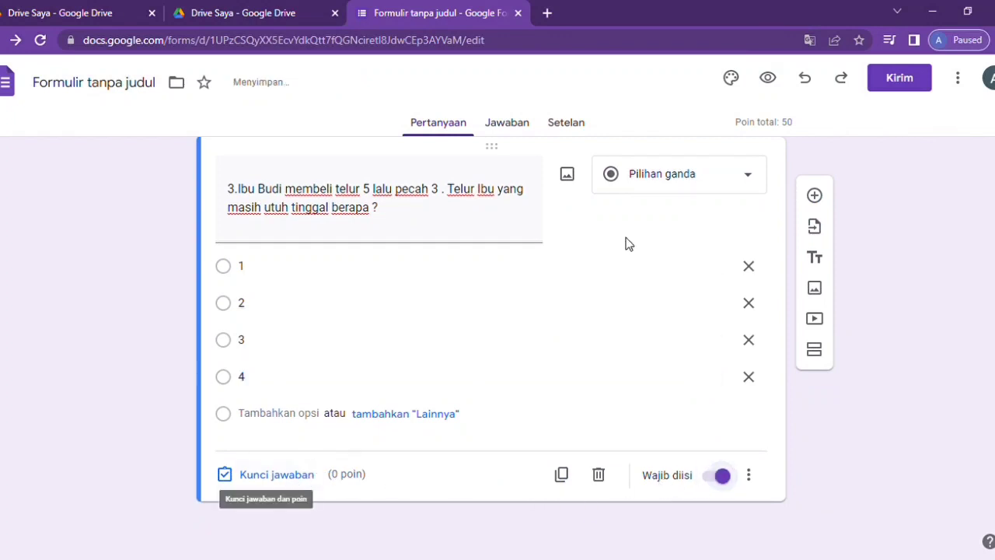
- Key 2 as question 3's correct answer with feedback '2', worth 25 points
{"action": "left_click", "coordinate": [262, 477]}
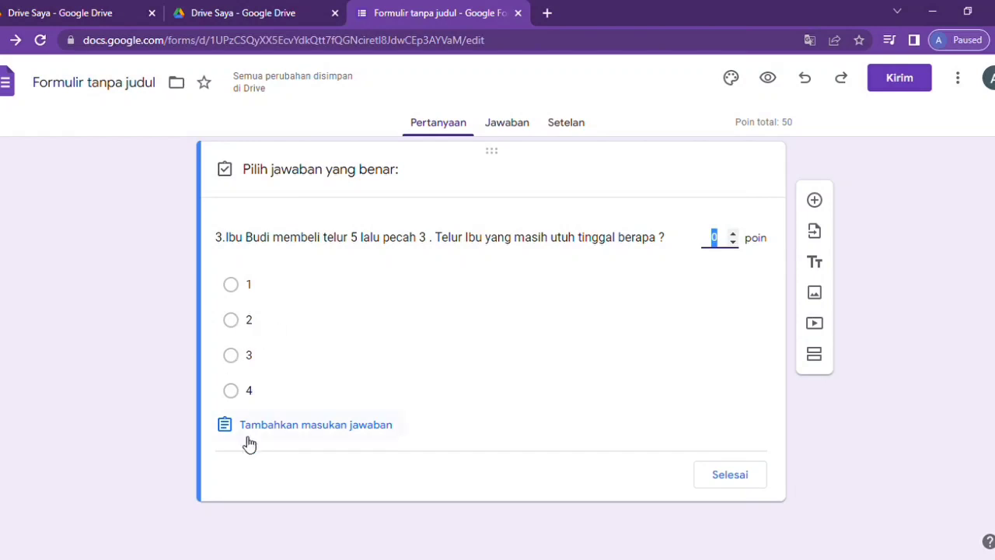
{"action": "left_click", "coordinate": [247, 330]}
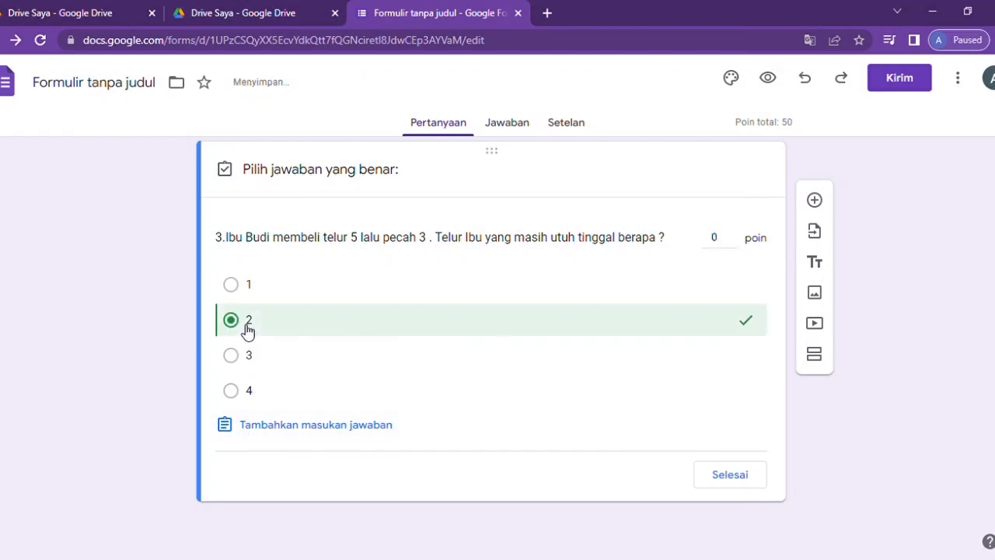
{"action": "left_click", "coordinate": [236, 424]}
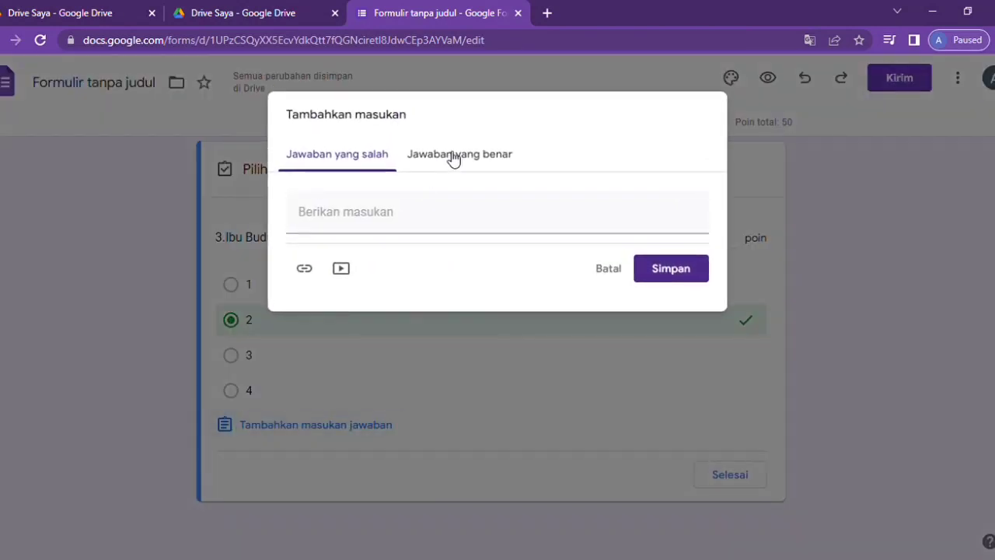
{"action": "left_click", "coordinate": [453, 159]}
{"action": "left_click", "coordinate": [392, 231]}
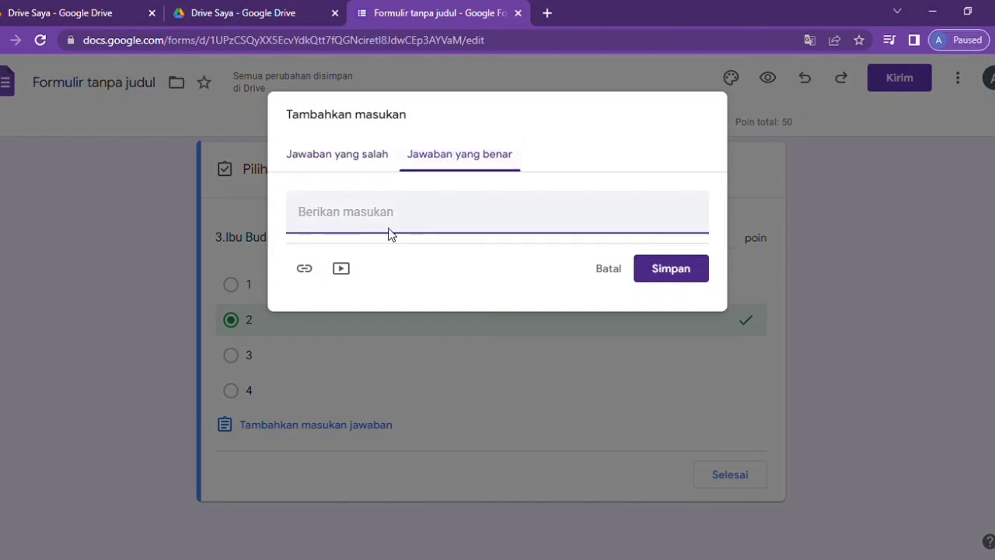
{"action": "type", "text": "2"}
{"action": "left_click", "coordinate": [672, 271]}
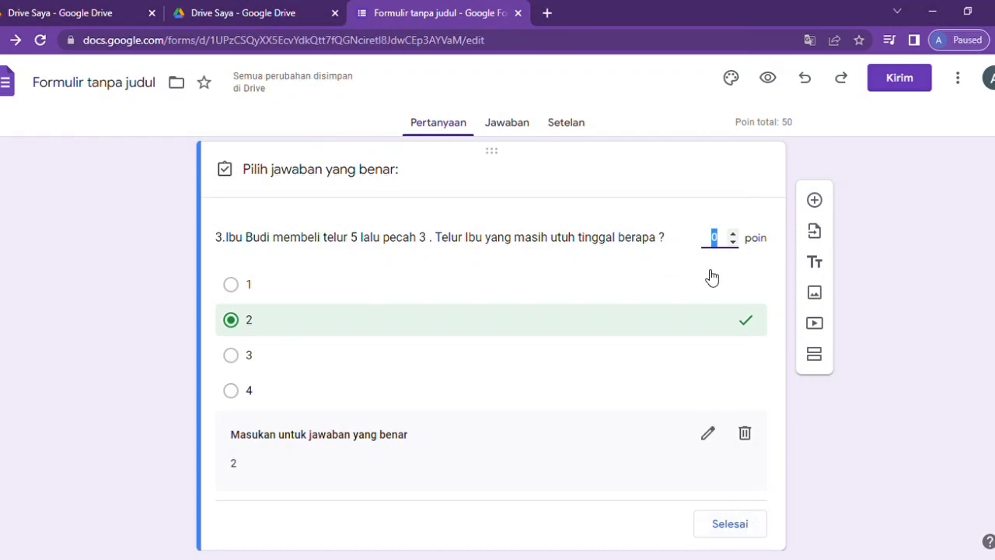
{"action": "type", "text": "25"}
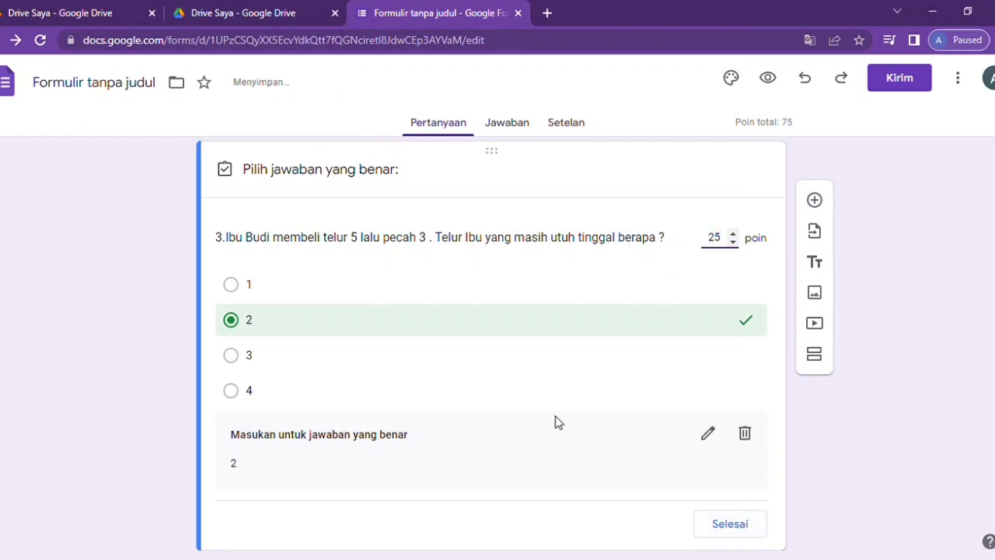
{"action": "left_click", "coordinate": [730, 524]}
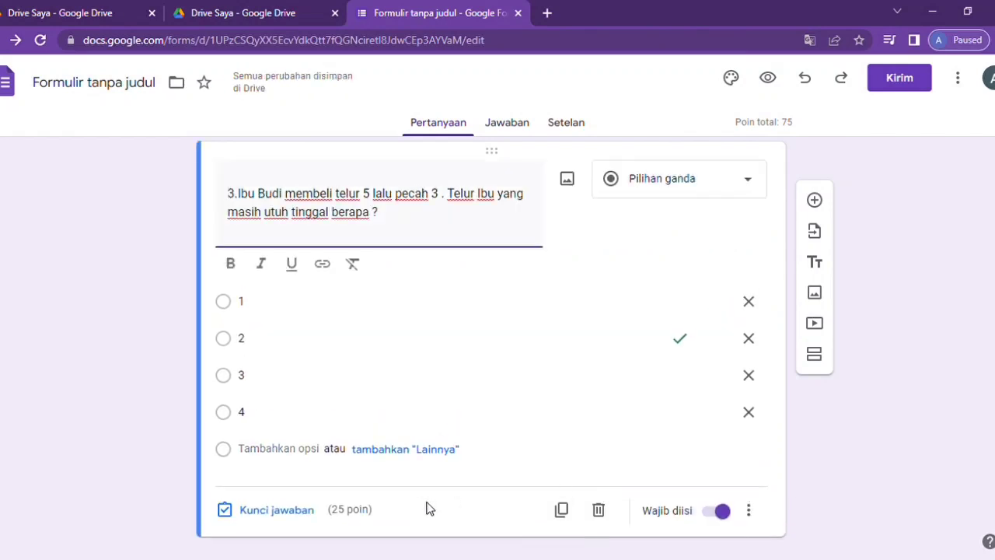
{"action": "scroll", "coordinate": [410, 506], "scroll_direction": "down", "scroll_amount": 1}
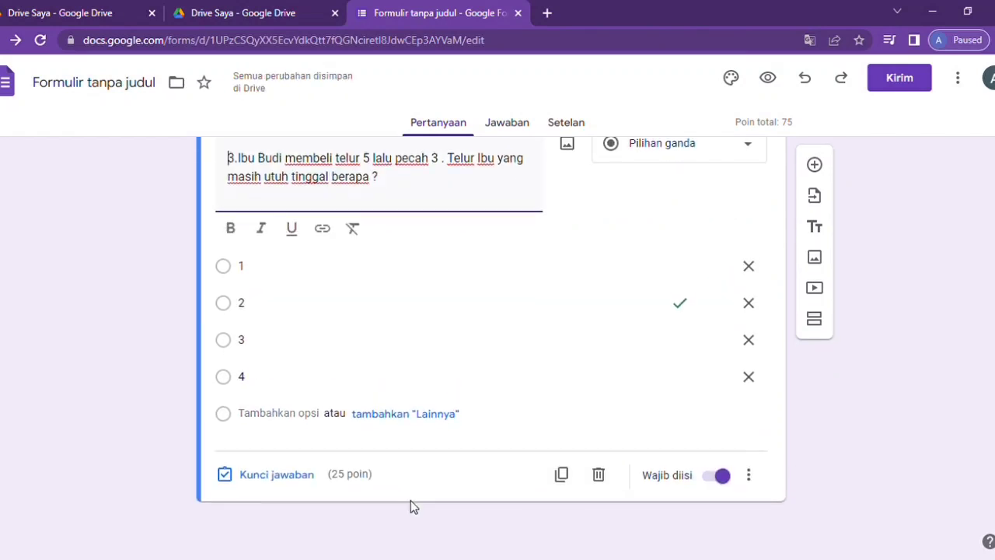
- Add a new question titled '10+10 =...?'
{"action": "left_click", "coordinate": [814, 166]}
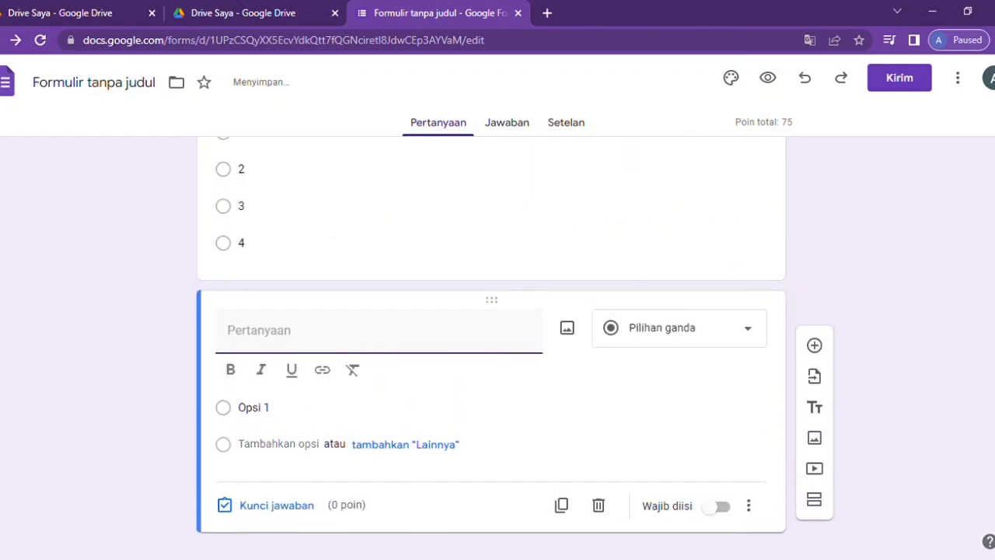
{"action": "left_click", "coordinate": [553, 466]}
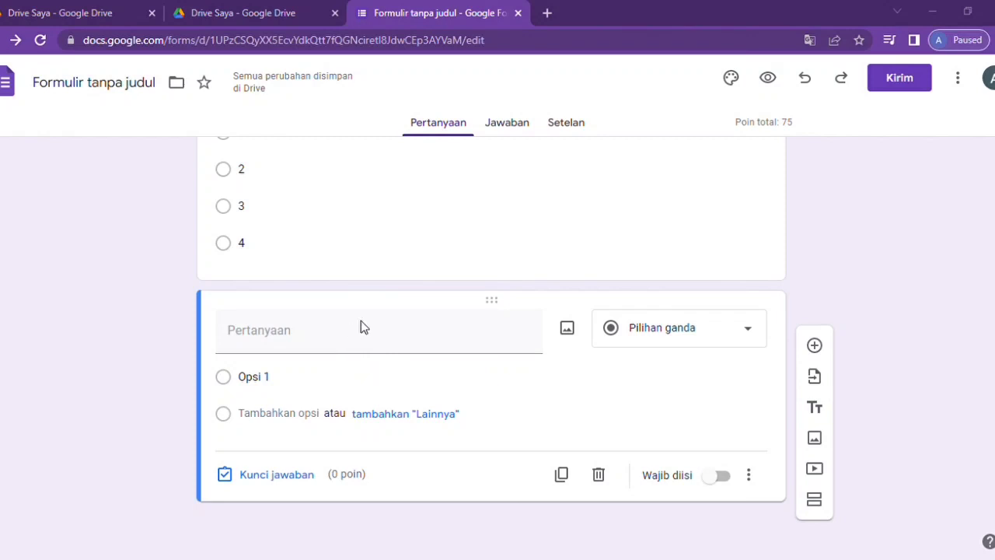
{"action": "left_click", "coordinate": [251, 342]}
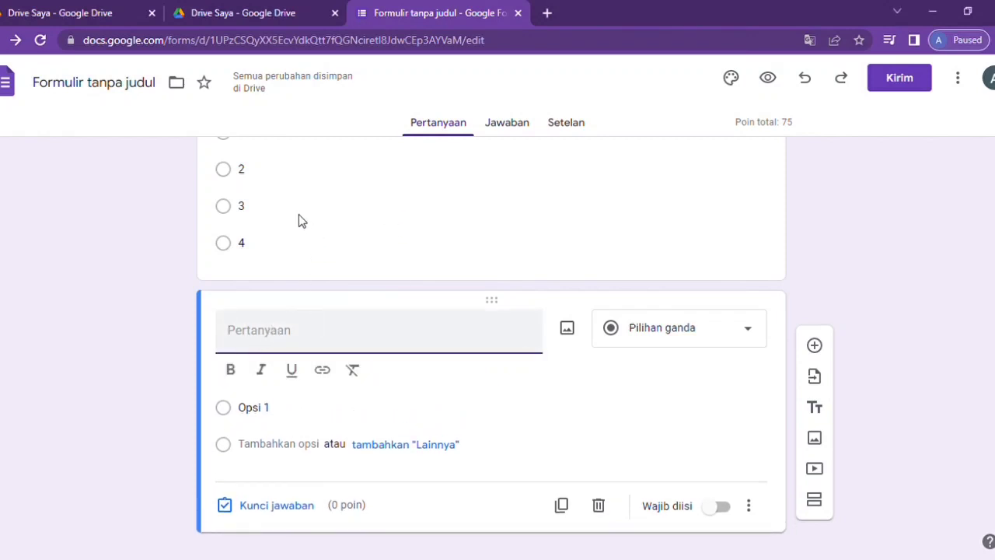
{"action": "type", "text": "10+10 =...?"}
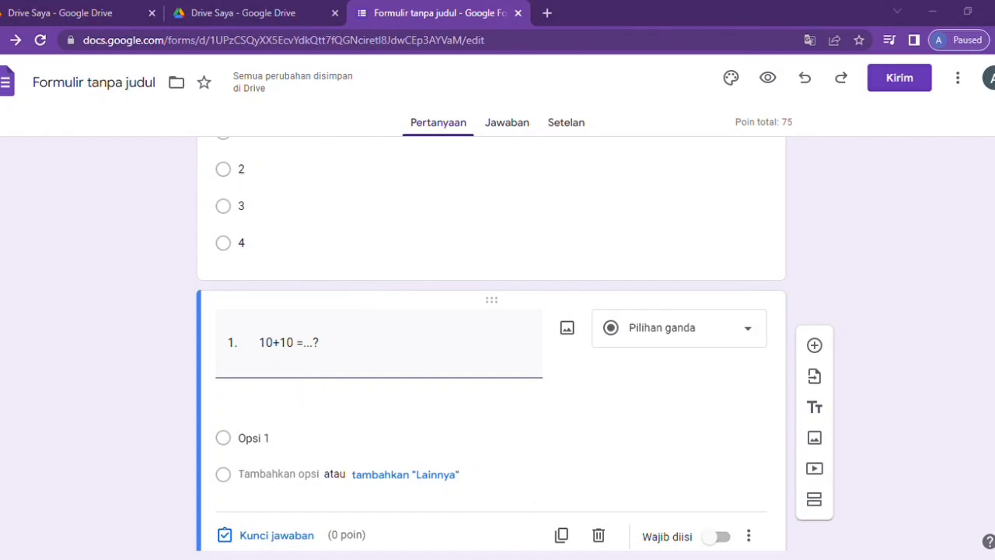
- Paste the options 5, 10, 15, 20 and make the question required
{"action": "left_click", "coordinate": [256, 501]}
{"action": "left_click", "coordinate": [269, 432]}
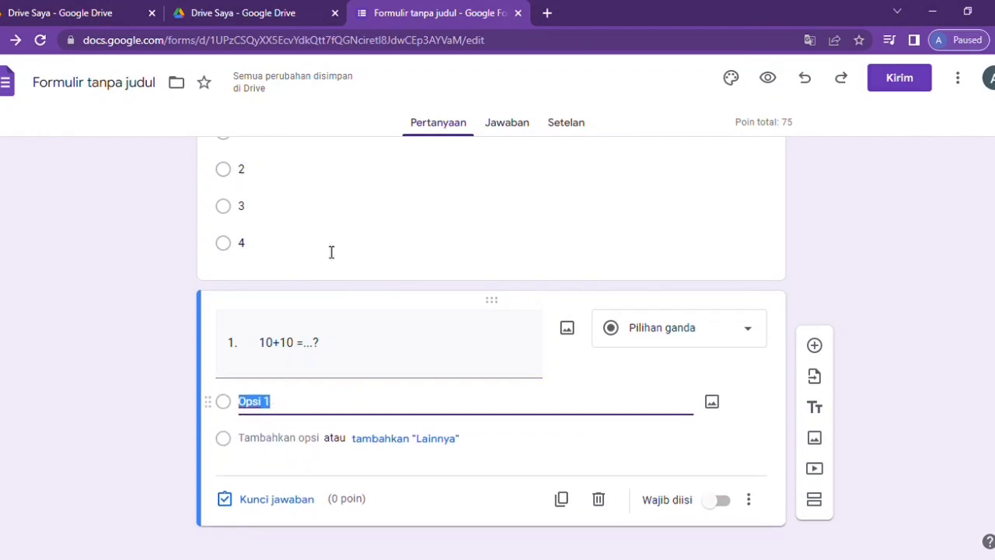
{"action": "type", "text": "5 10 15 20"}
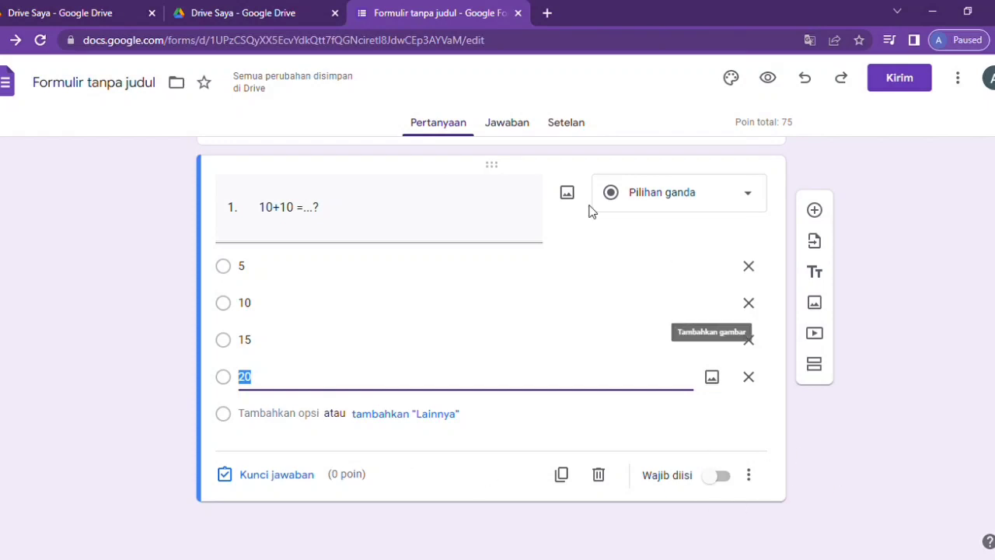
{"action": "left_click", "coordinate": [722, 476]}
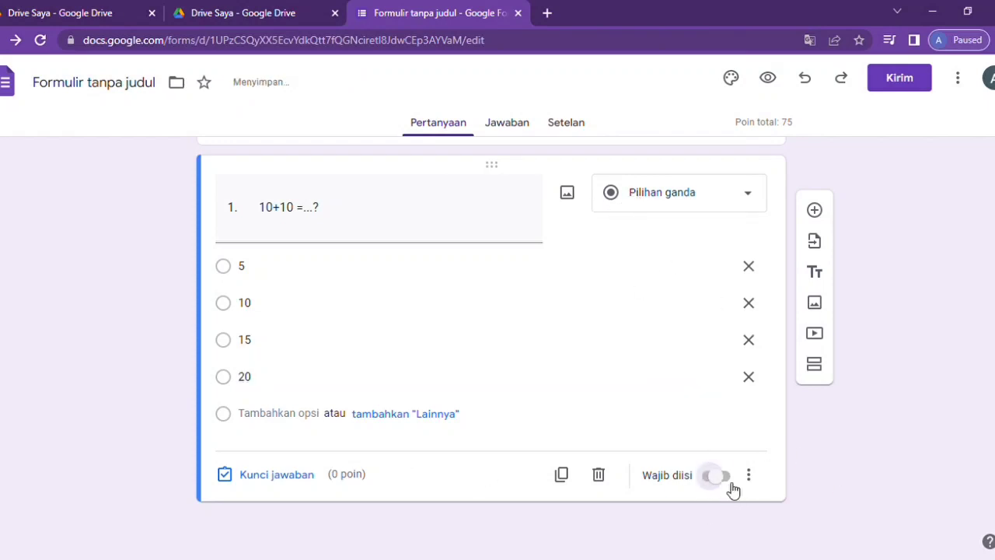
- Key 20 as the correct answer with feedback '20', worth 25 points
{"action": "left_click", "coordinate": [269, 480]}
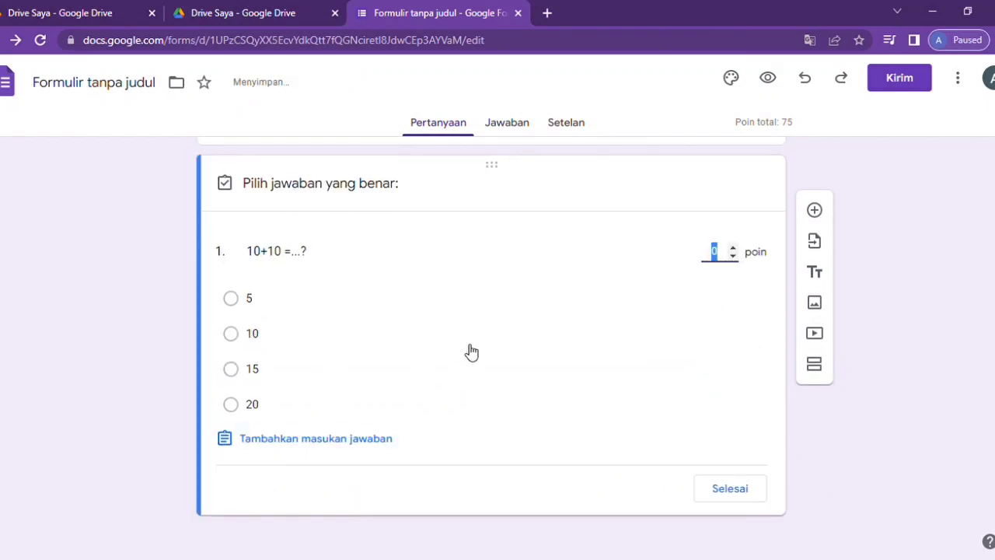
{"action": "left_click", "coordinate": [231, 404]}
{"action": "left_click", "coordinate": [289, 445]}
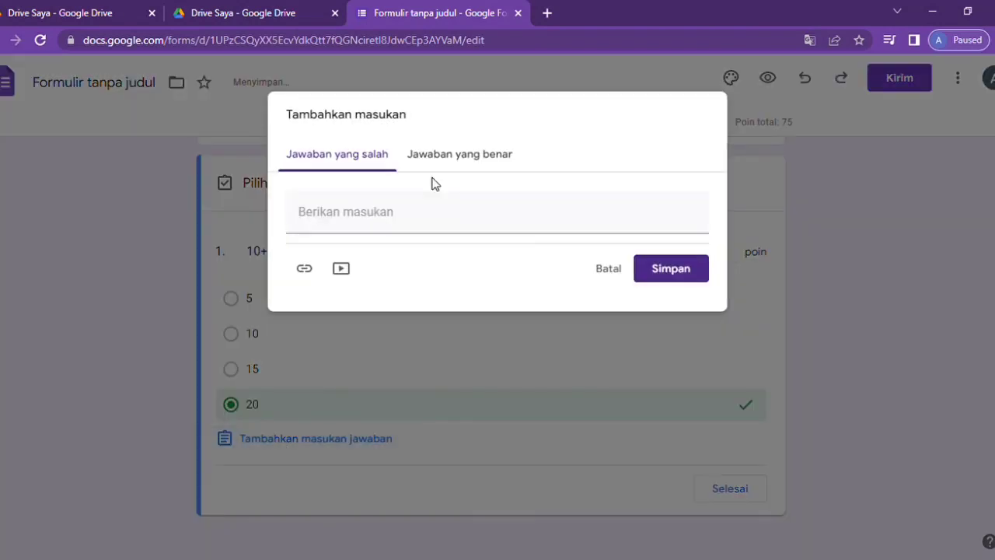
{"action": "left_click", "coordinate": [450, 154]}
{"action": "left_click", "coordinate": [380, 229]}
{"action": "type", "text": "2"}
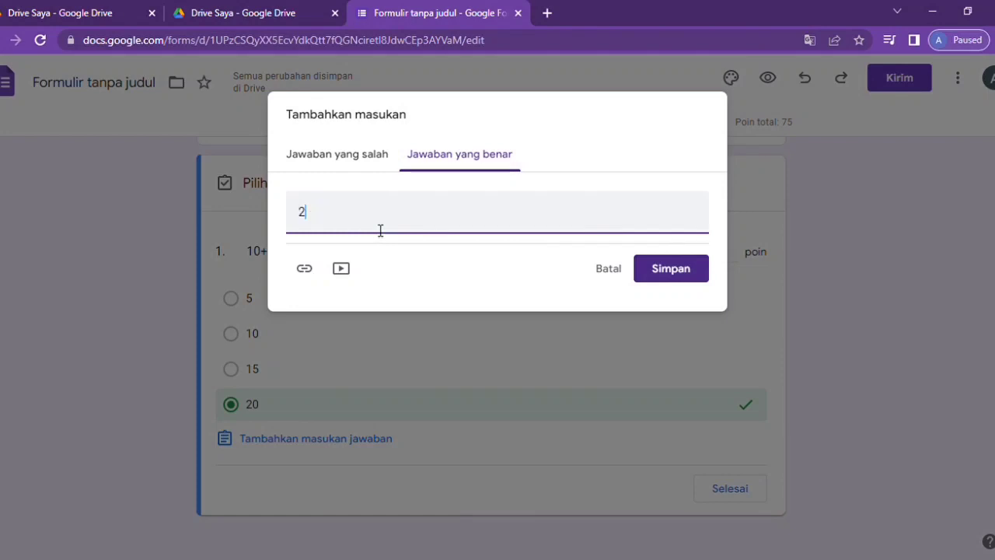
{"action": "type", "text": "0"}
{"action": "left_click", "coordinate": [669, 277]}
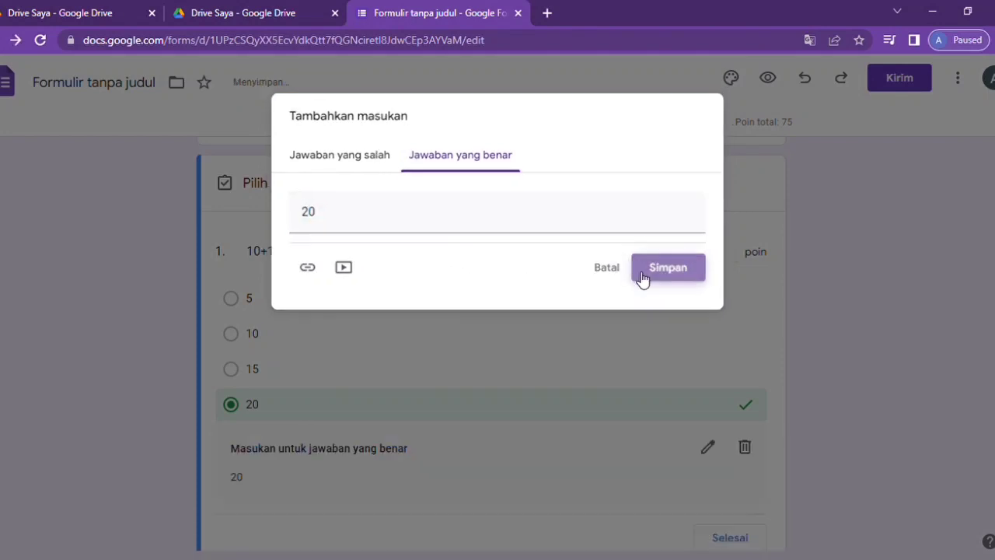
{"action": "left_click", "coordinate": [727, 264]}
{"action": "type", "text": "2"}
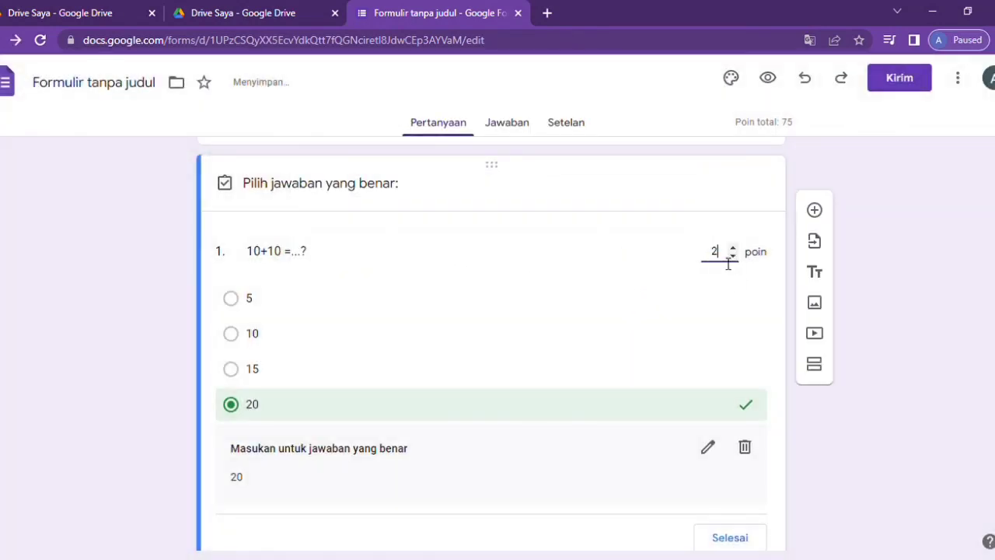
{"action": "type", "text": "5"}
{"action": "left_click", "coordinate": [723, 540]}
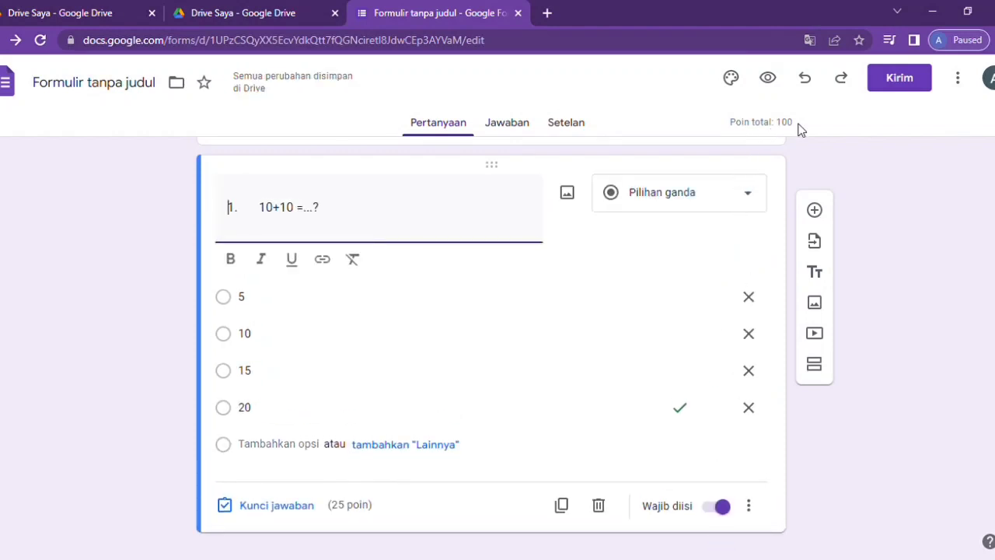
{"action": "scroll", "coordinate": [682, 451], "scroll_direction": "up", "scroll_amount": 3}
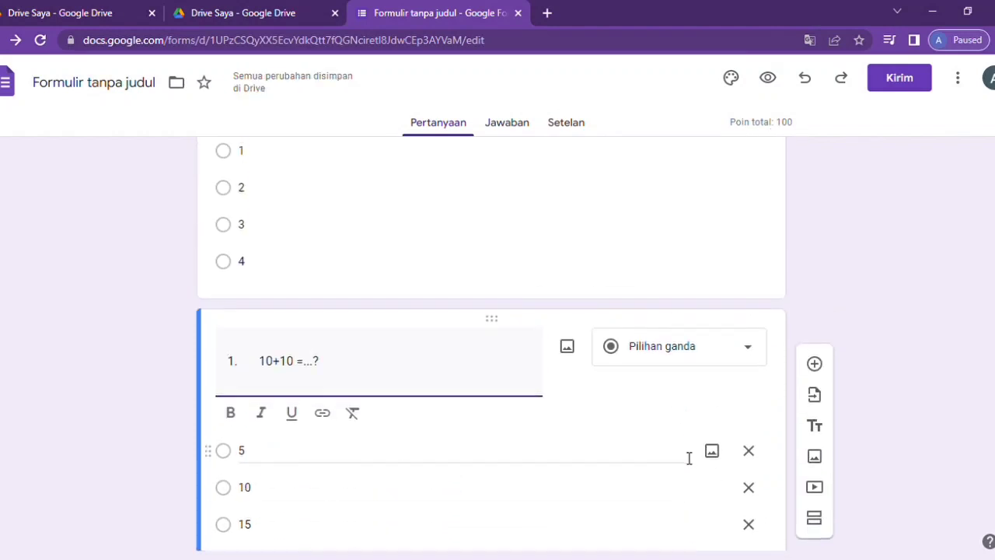
{"action": "scroll", "coordinate": [684, 458], "scroll_direction": "up", "scroll_amount": 4}
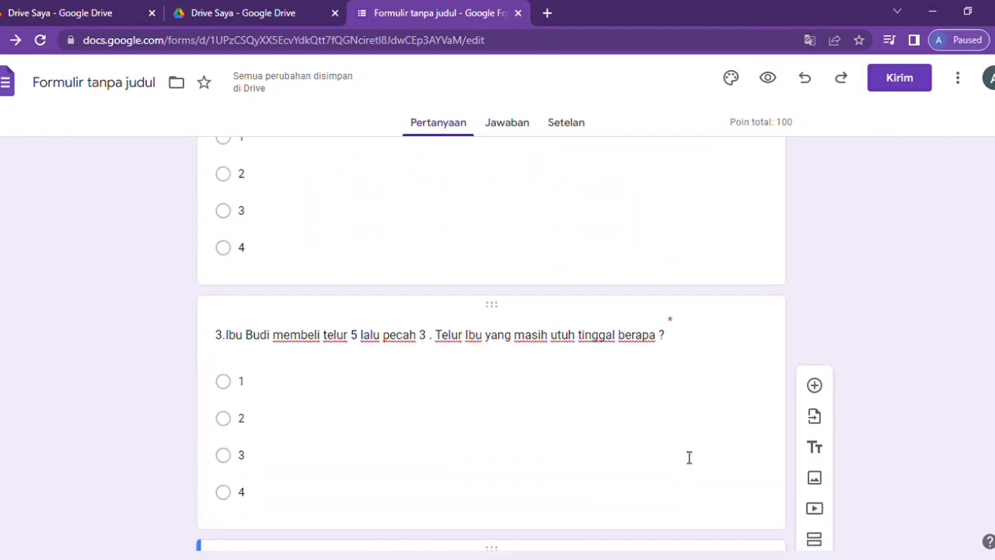
{"action": "scroll", "coordinate": [689, 458], "scroll_direction": "up", "scroll_amount": 10}
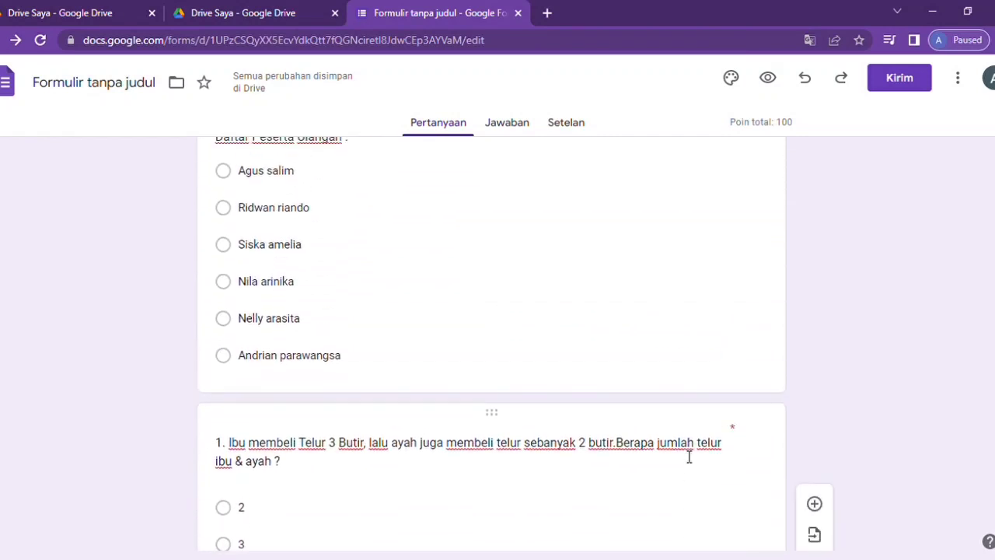
{"action": "scroll", "coordinate": [684, 456], "scroll_direction": "up", "scroll_amount": 5}
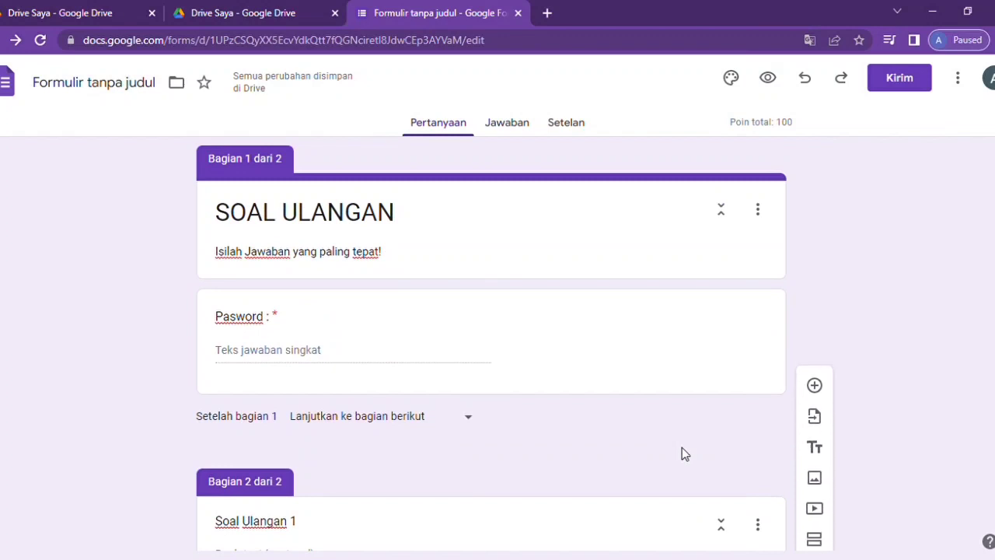
{"action": "left_click", "coordinate": [760, 208]}
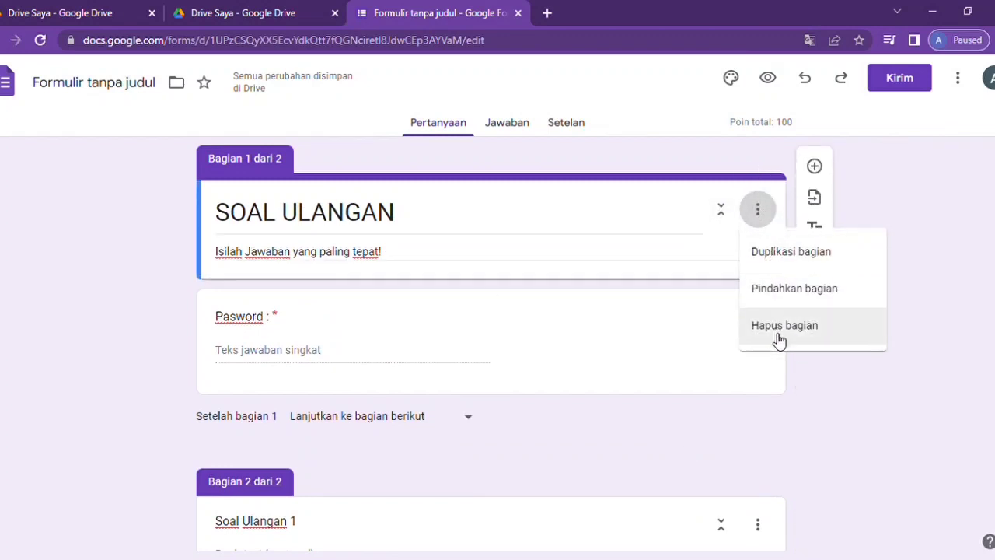
{"action": "left_click", "coordinate": [581, 218]}
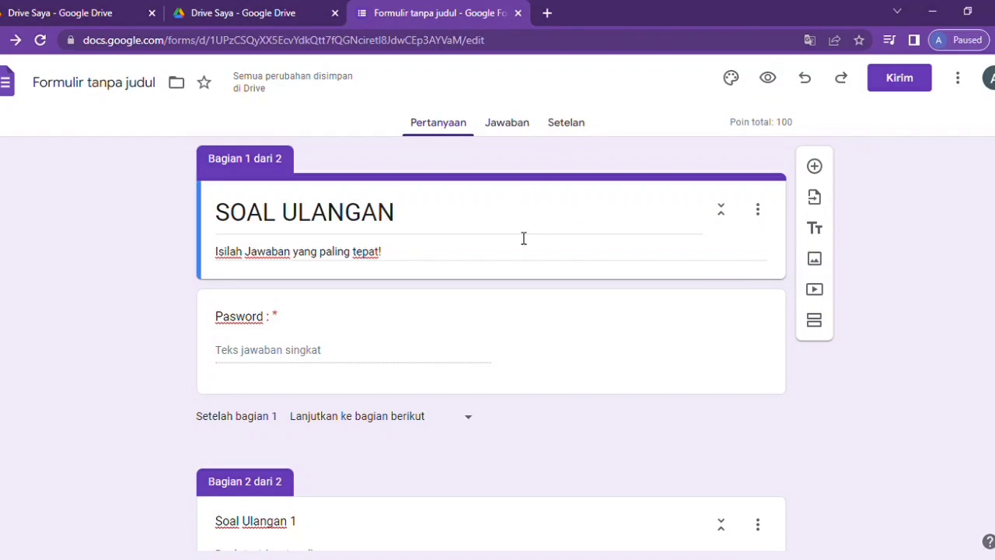
{"action": "left_click", "coordinate": [577, 205]}
{"action": "scroll", "coordinate": [712, 363], "scroll_direction": "down", "scroll_amount": 10}
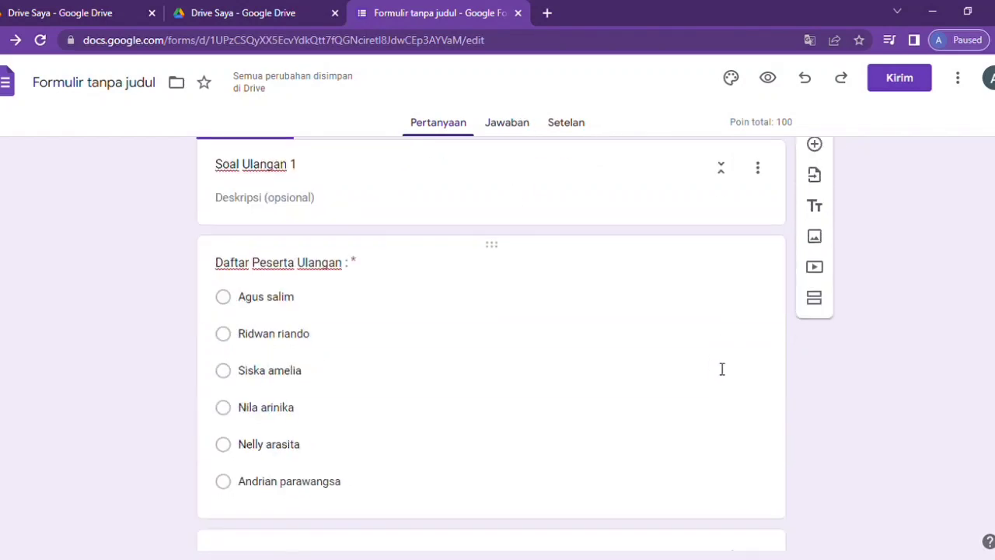
{"action": "scroll", "coordinate": [714, 361], "scroll_direction": "down", "scroll_amount": 1}
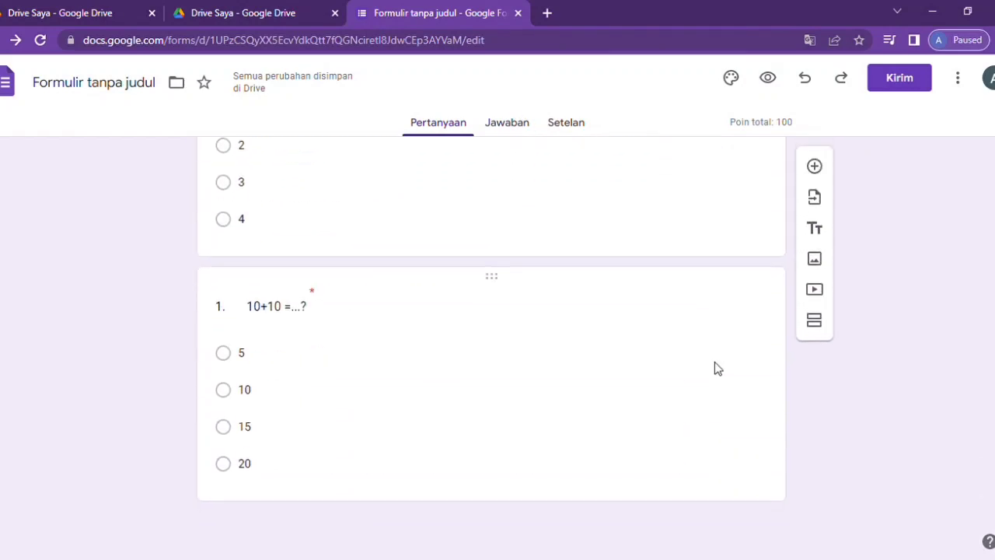
{"action": "scroll", "coordinate": [718, 366], "scroll_direction": "up", "scroll_amount": 10}
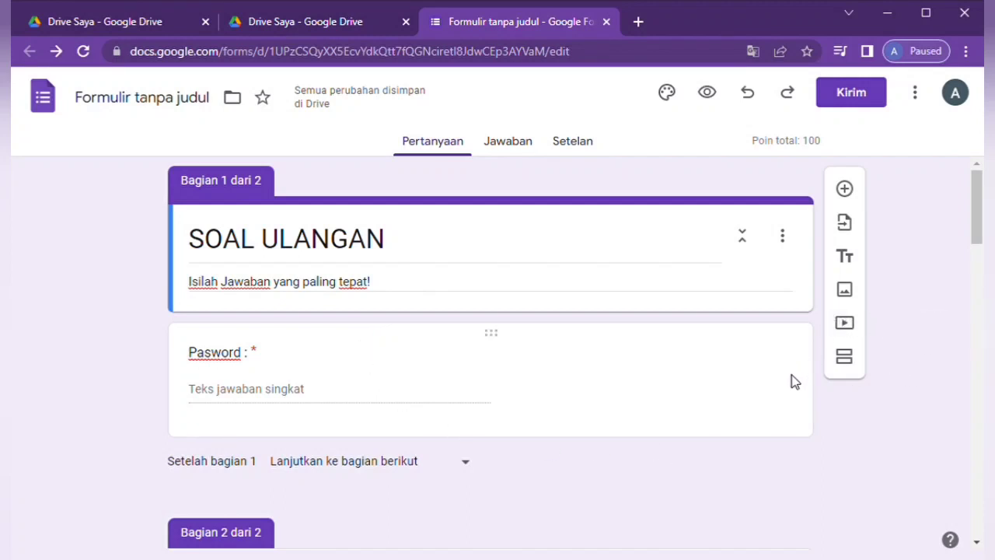
- Copy the quiz's link from Kirim with Perpendek URL ticked
{"action": "scroll", "coordinate": [792, 381], "scroll_direction": "down", "scroll_amount": 3}
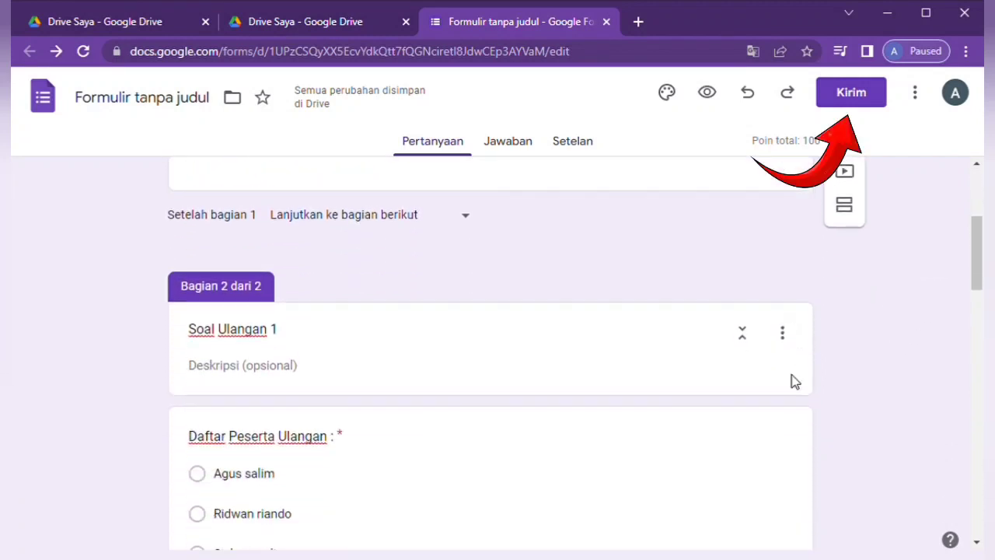
{"action": "scroll", "coordinate": [793, 381], "scroll_direction": "up", "scroll_amount": 3}
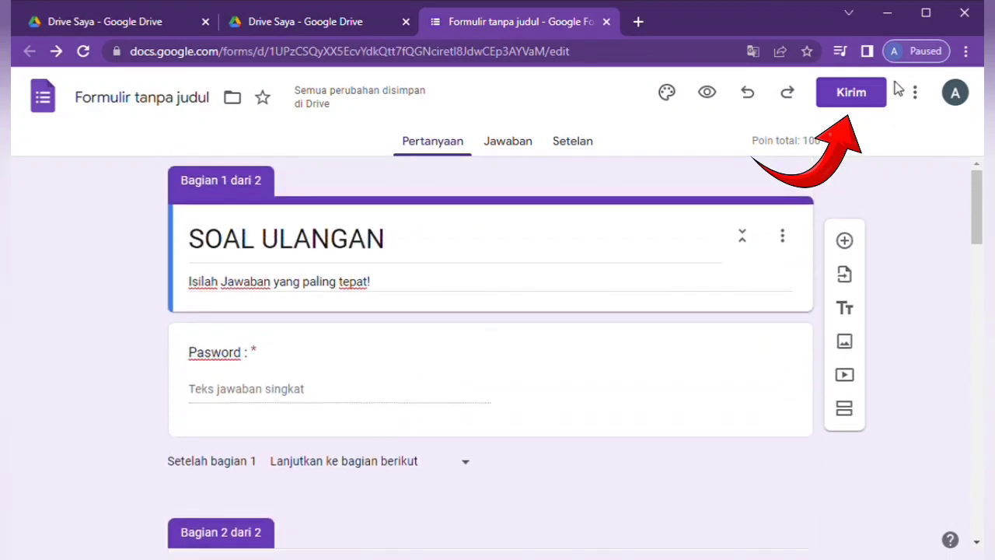
{"action": "left_click", "coordinate": [852, 94]}
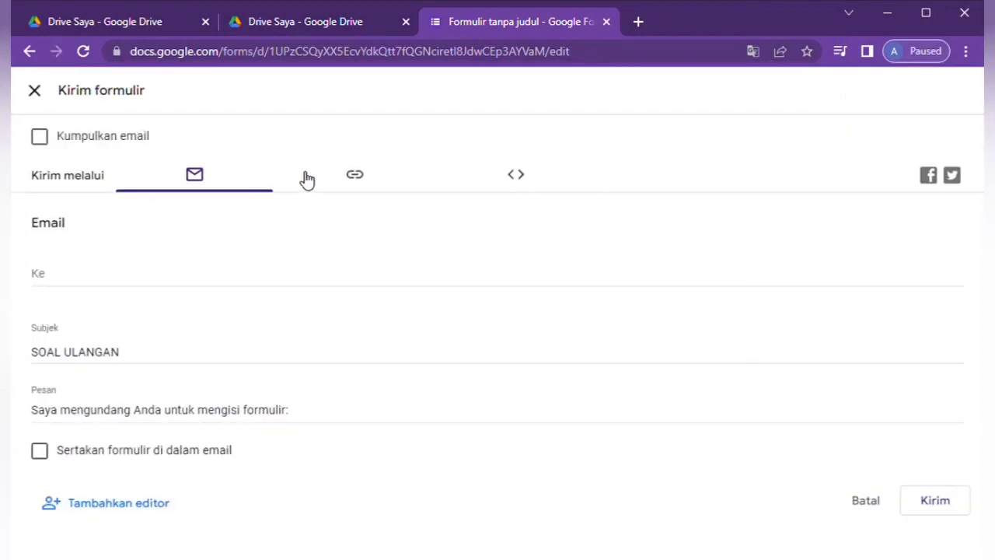
{"action": "left_click", "coordinate": [355, 178]}
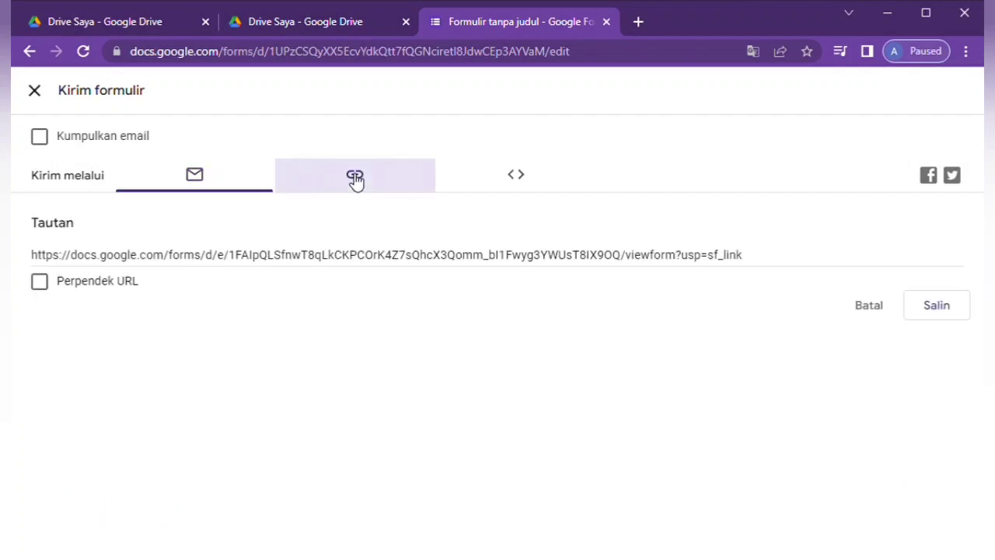
{"action": "left_click", "coordinate": [40, 281]}
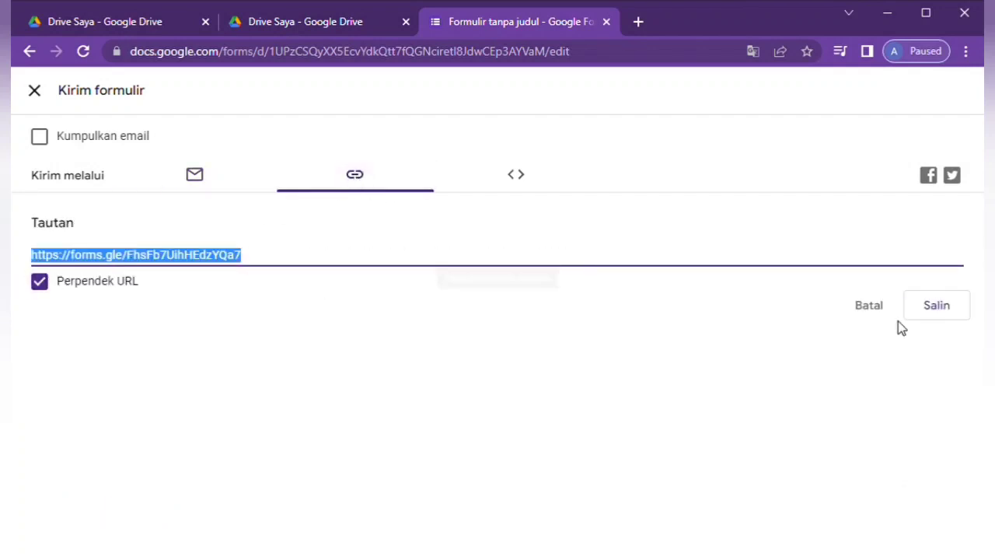
{"action": "left_click", "coordinate": [927, 307]}
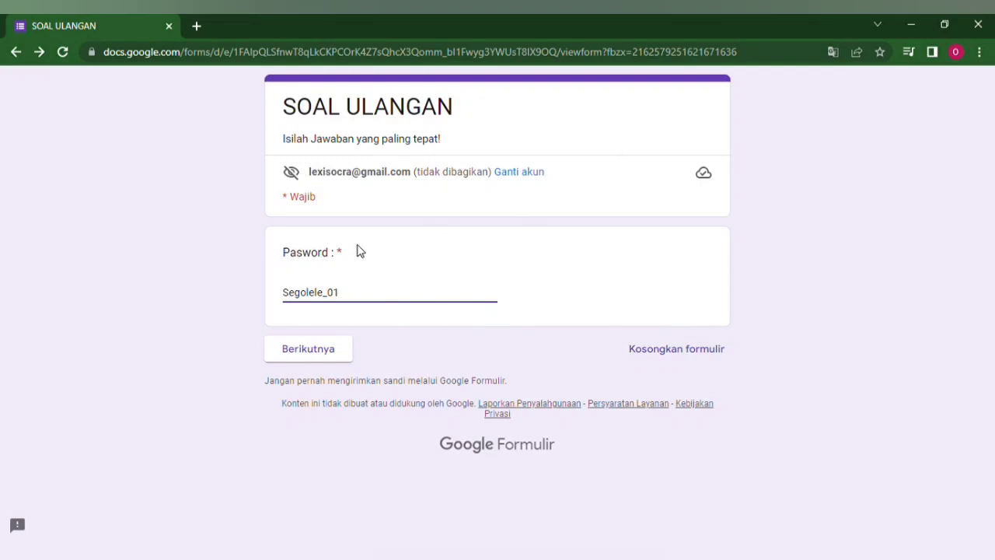
- Continue past the password page and choose a participant from Daftar Peserta Ulangan
{"action": "left_click", "coordinate": [348, 303]}
{"action": "left_click", "coordinate": [292, 350]}
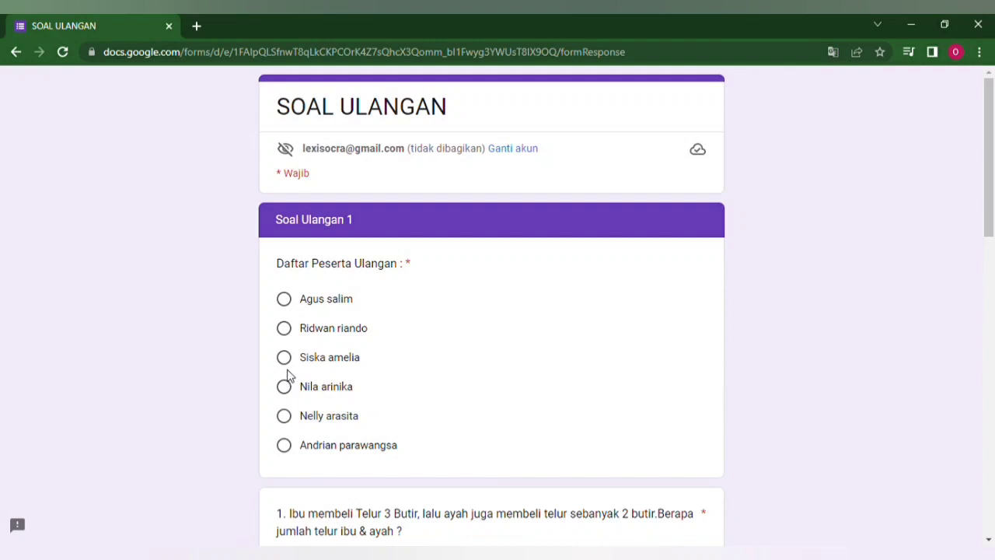
{"action": "left_click", "coordinate": [284, 358]}
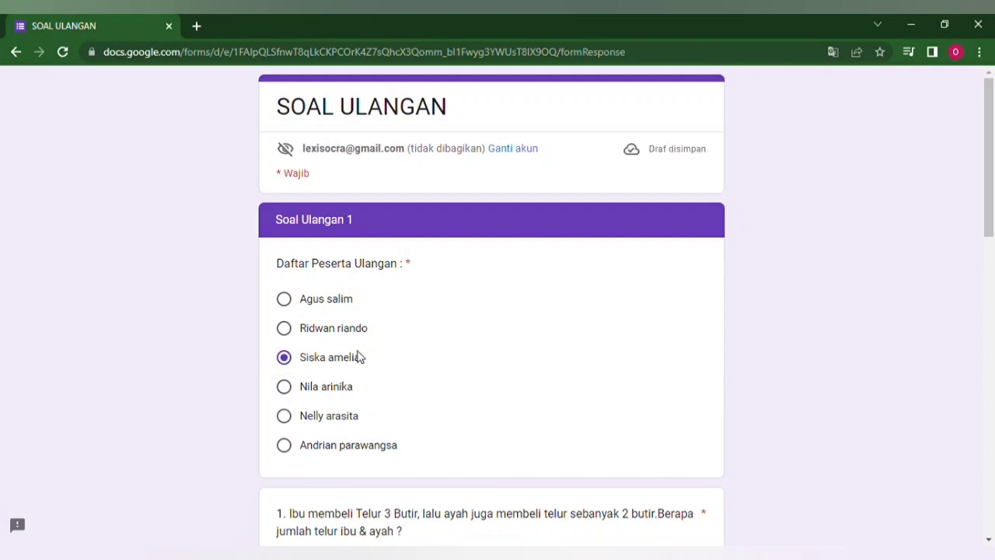
- Answer the four questions with 5, 1, 2 and 20, then submit the response
{"action": "scroll", "coordinate": [474, 382], "scroll_direction": "down", "scroll_amount": 4}
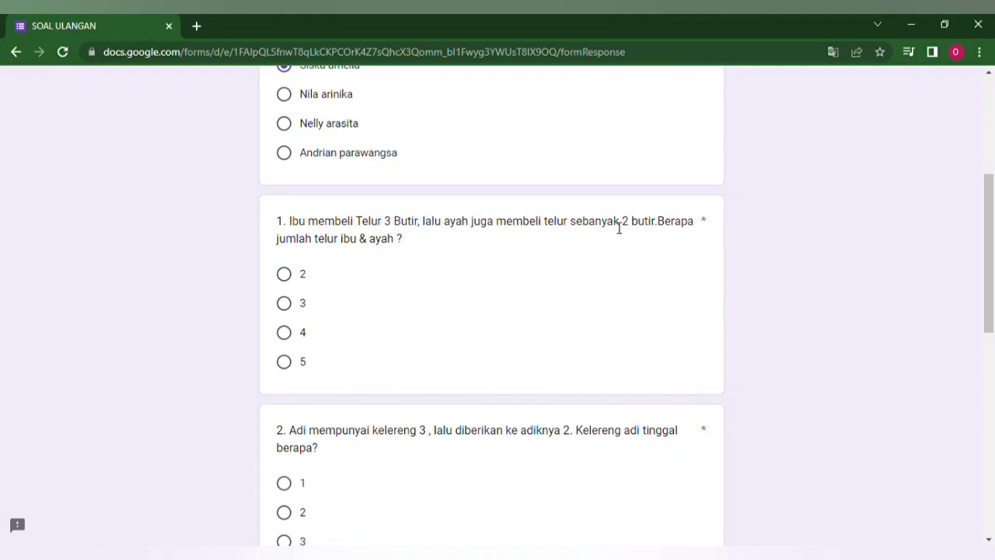
{"action": "left_click", "coordinate": [284, 362]}
{"action": "scroll", "coordinate": [327, 363], "scroll_direction": "down", "scroll_amount": 3}
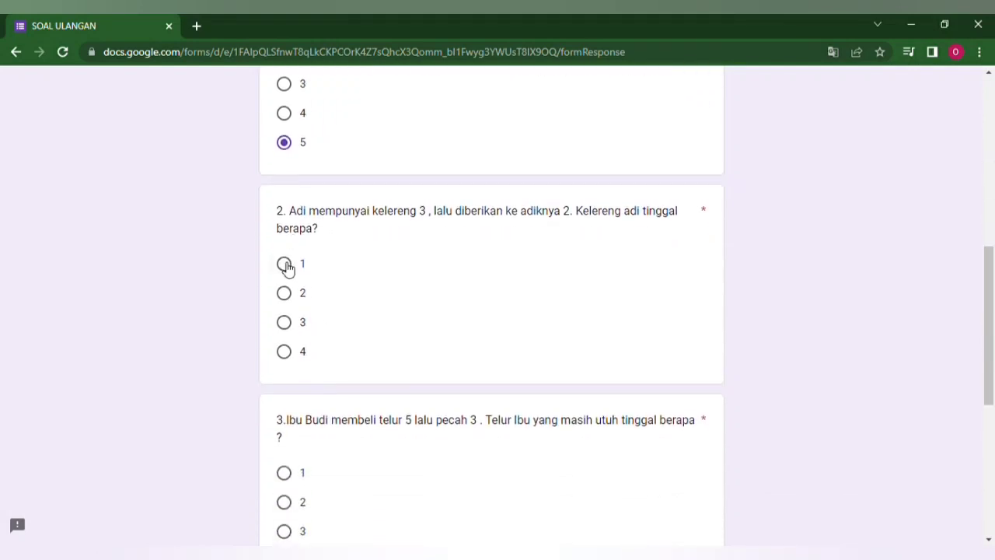
{"action": "left_click", "coordinate": [285, 265]}
{"action": "scroll", "coordinate": [344, 377], "scroll_direction": "down", "scroll_amount": 1}
{"action": "scroll", "coordinate": [344, 378], "scroll_direction": "down", "scroll_amount": 1}
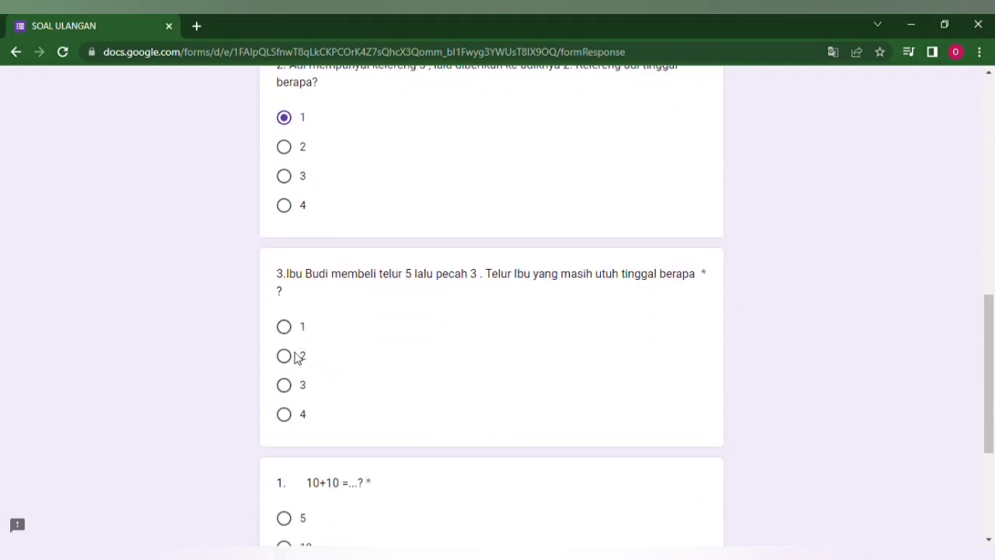
{"action": "left_click", "coordinate": [285, 354]}
{"action": "scroll", "coordinate": [293, 362], "scroll_direction": "down", "scroll_amount": 3}
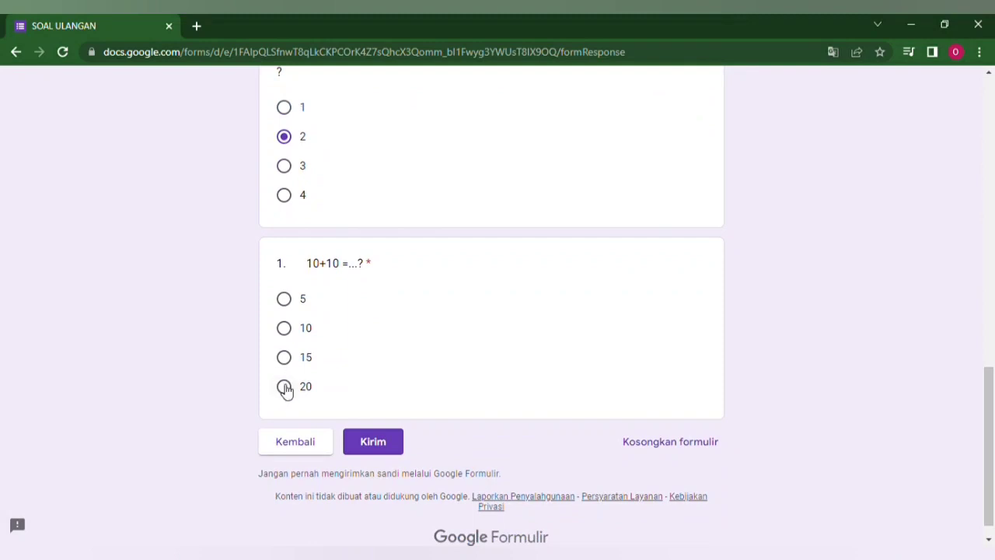
{"action": "left_click", "coordinate": [285, 388]}
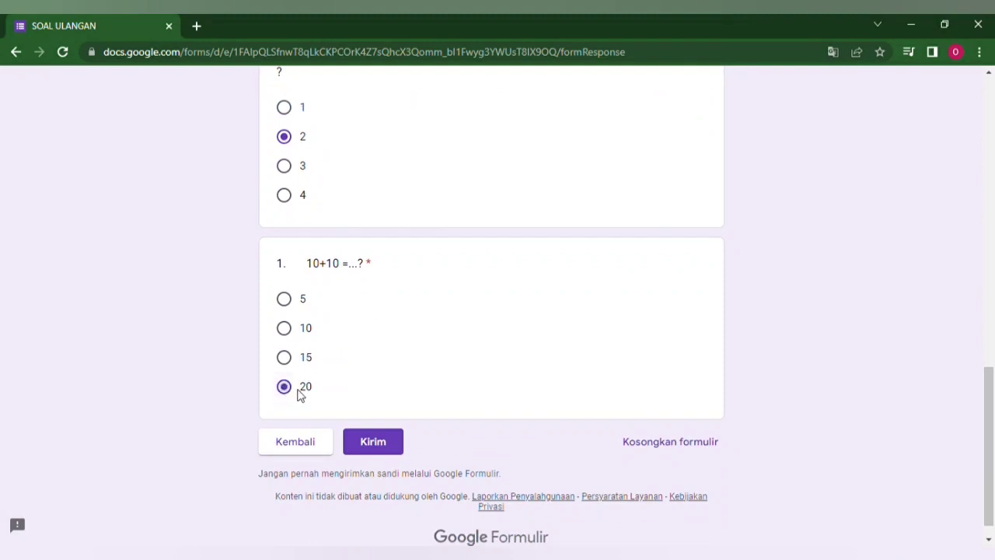
{"action": "left_click", "coordinate": [371, 443]}
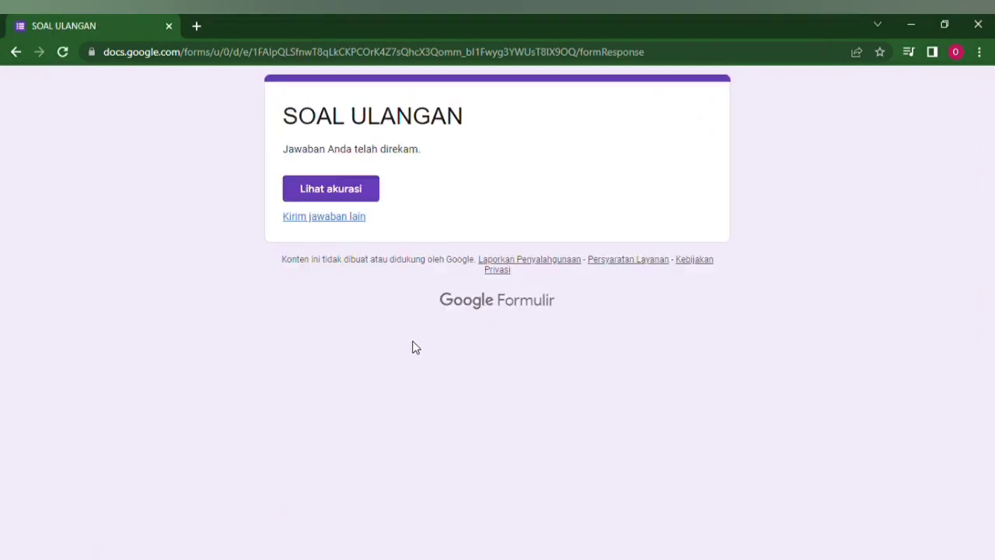
- Open Lihat akurasi and review the score view showing all four answers correct with feedback
{"action": "left_click", "coordinate": [330, 193]}
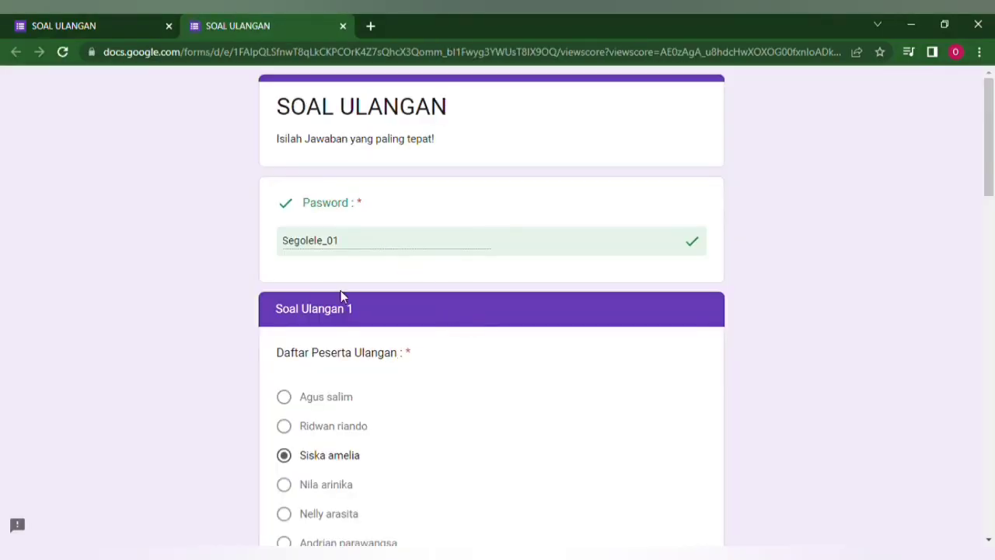
{"action": "scroll", "coordinate": [381, 404], "scroll_direction": "down", "scroll_amount": 5}
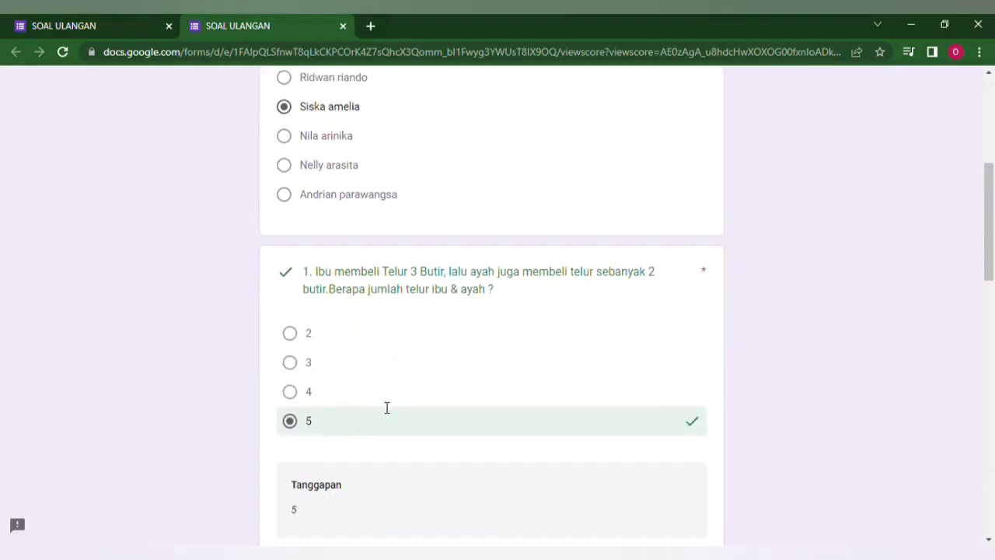
{"action": "scroll", "coordinate": [381, 402], "scroll_direction": "down", "scroll_amount": 2}
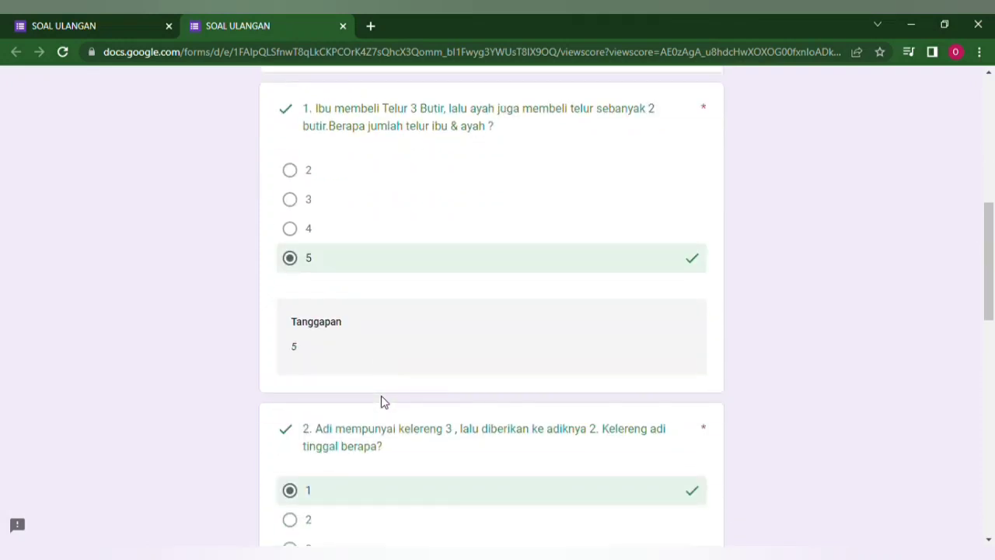
{"action": "scroll", "coordinate": [380, 402], "scroll_direction": "down", "scroll_amount": 1}
{"action": "scroll", "coordinate": [380, 402], "scroll_direction": "down", "scroll_amount": 4}
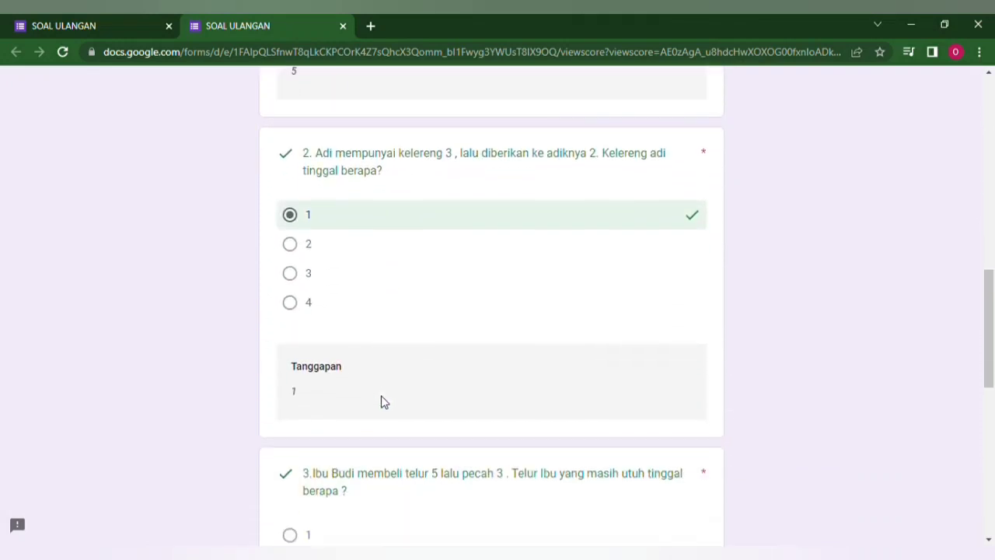
{"action": "scroll", "coordinate": [381, 401], "scroll_direction": "down", "scroll_amount": 6}
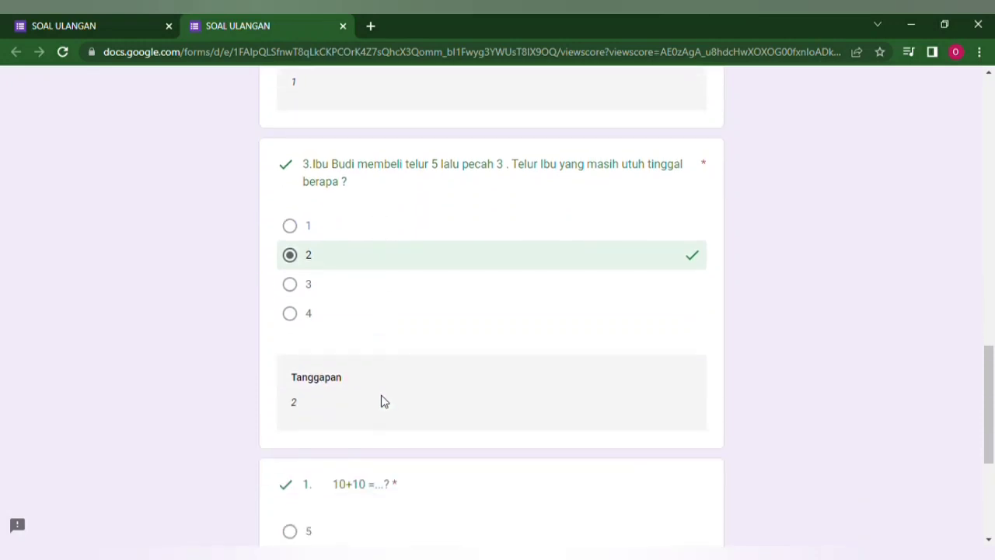
{"action": "scroll", "coordinate": [382, 396], "scroll_direction": "down", "scroll_amount": 1}
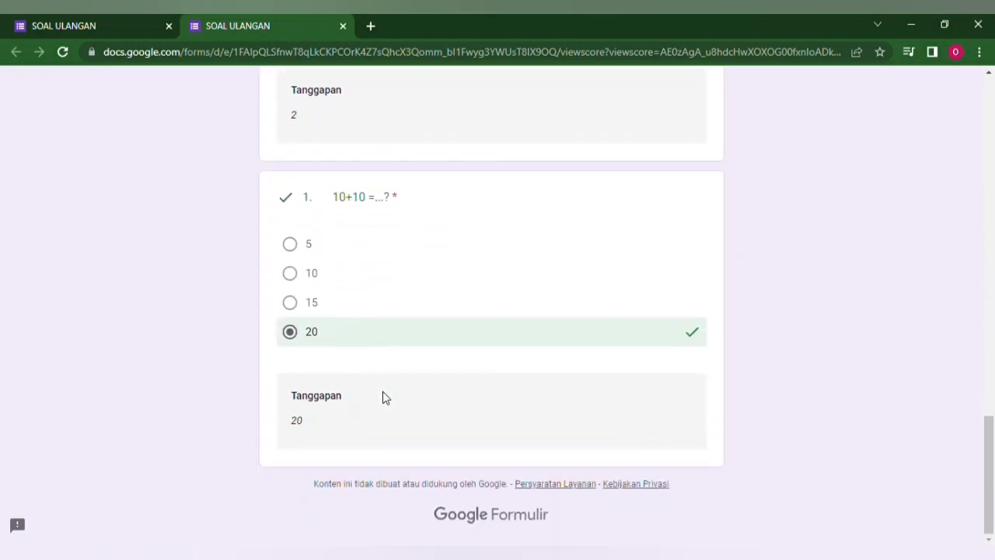
{"action": "scroll", "coordinate": [384, 391], "scroll_direction": "up", "scroll_amount": 13}
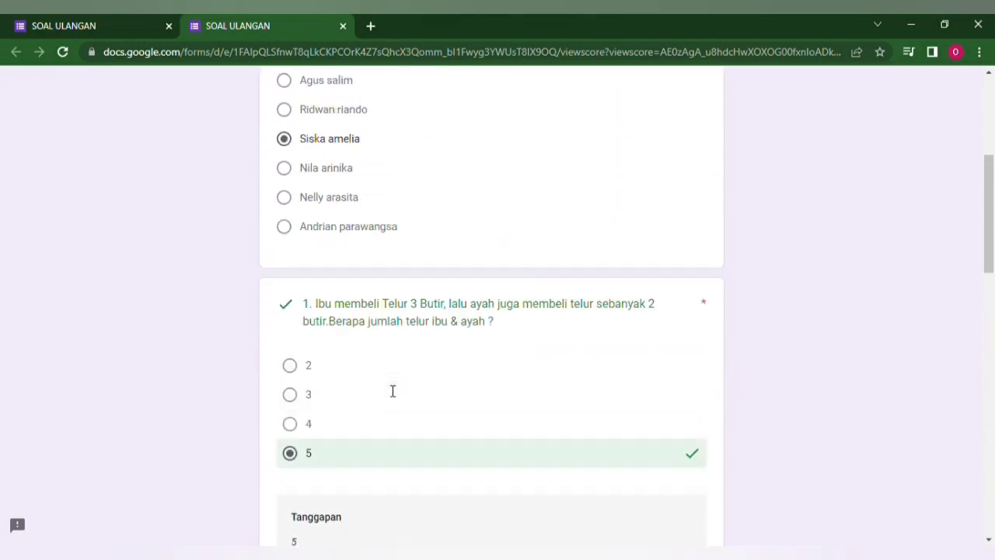
{"action": "scroll", "coordinate": [393, 391], "scroll_direction": "up", "scroll_amount": 5}
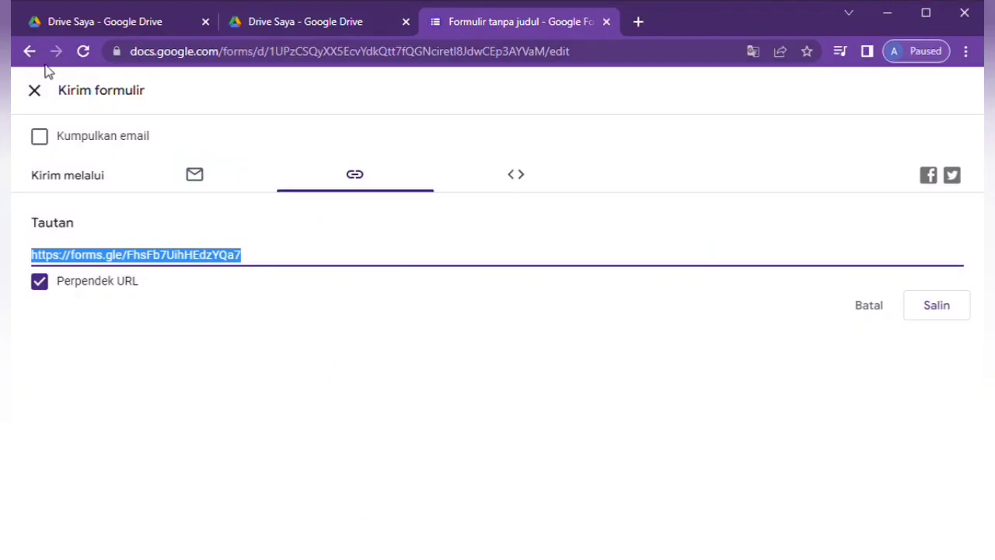
- Go back to the editor, open the quiz responses and dismiss the per-question responses tip
{"action": "left_click", "coordinate": [36, 91]}
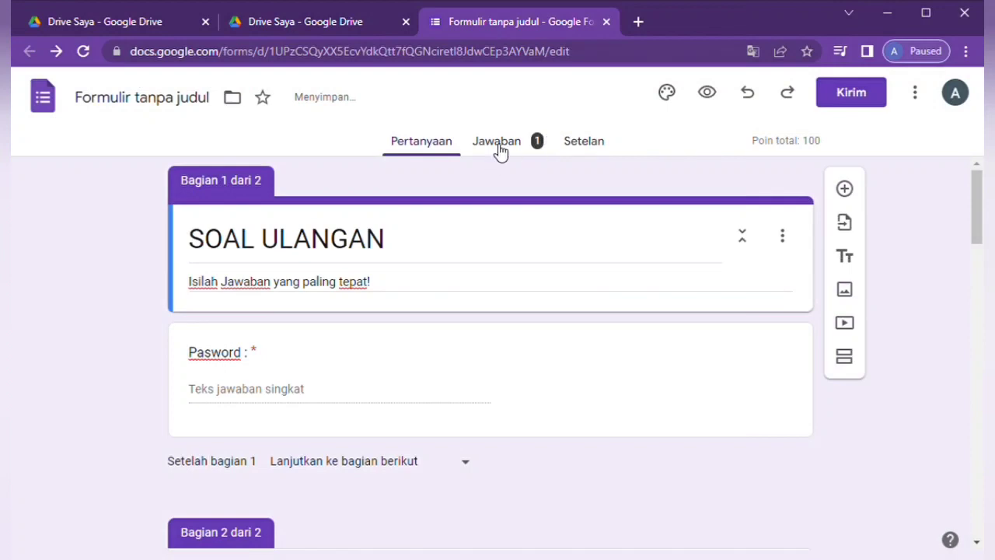
{"action": "left_click", "coordinate": [501, 144]}
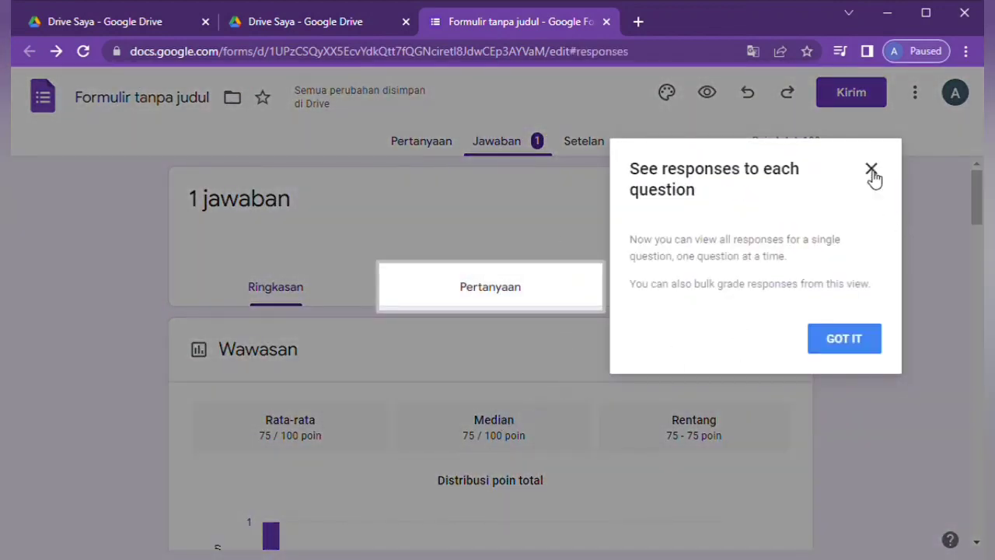
{"action": "left_click", "coordinate": [869, 171]}
{"action": "scroll", "coordinate": [601, 333], "scroll_direction": "down", "scroll_amount": 2}
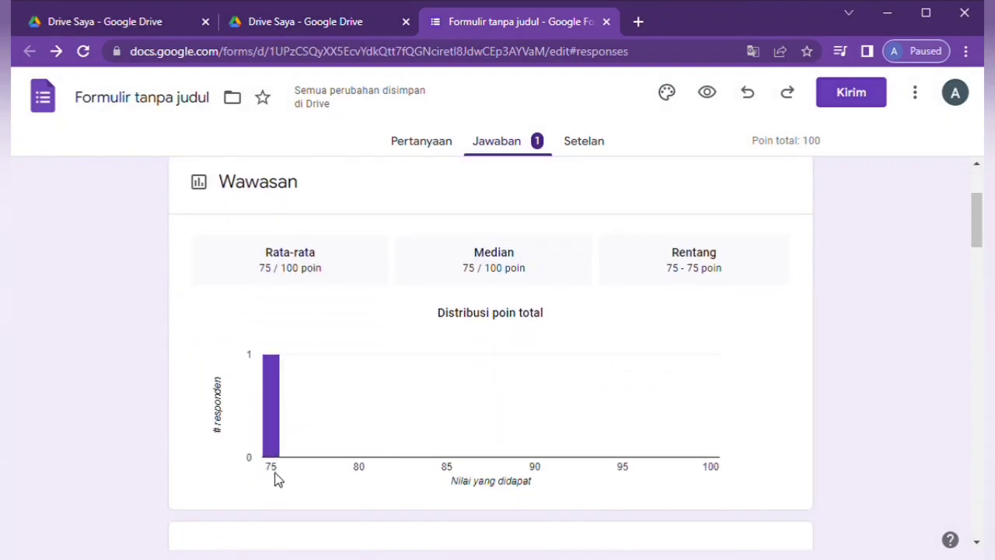
{"action": "scroll", "coordinate": [328, 284], "scroll_direction": "up", "scroll_amount": 2}
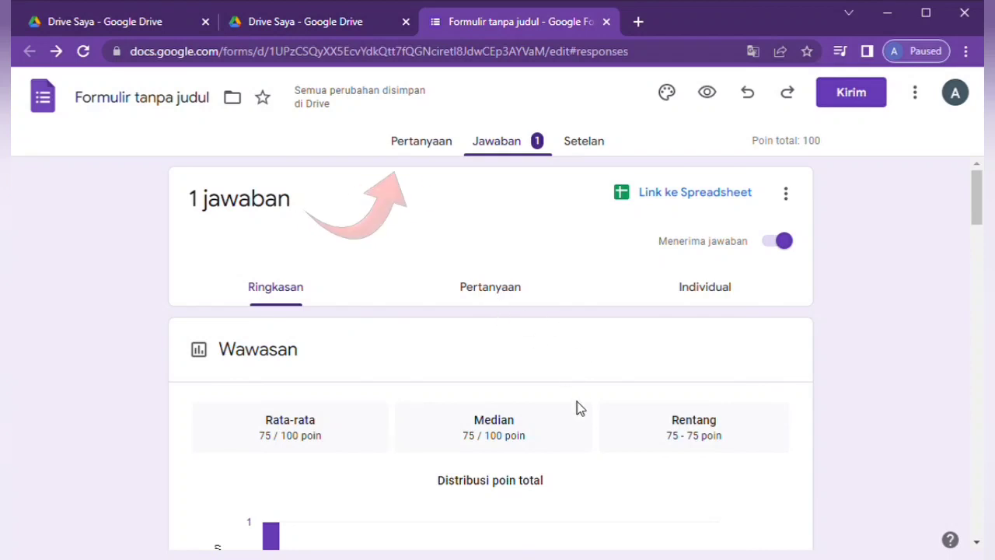
{"action": "scroll", "coordinate": [577, 406], "scroll_direction": "down", "scroll_amount": 2}
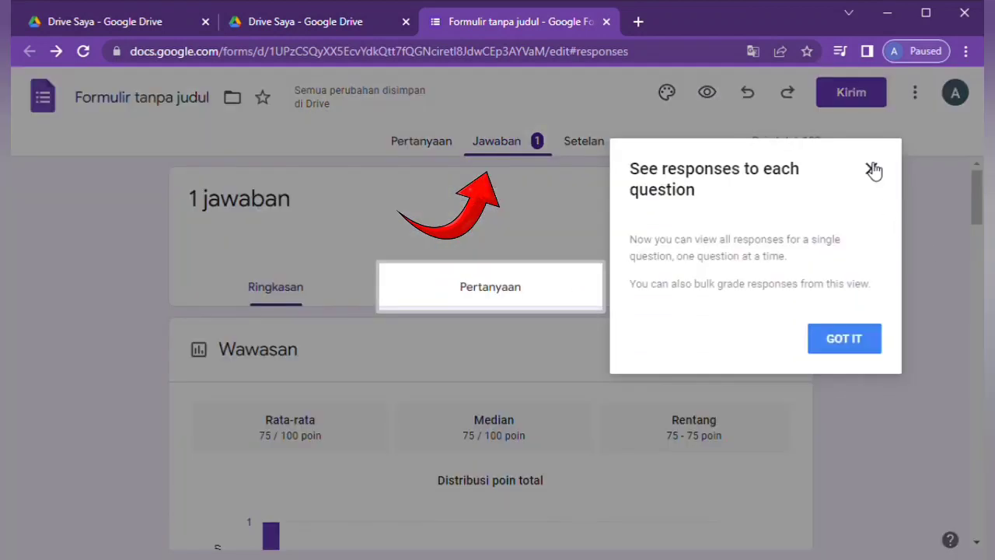
{"action": "left_click", "coordinate": [871, 168]}
- Review the Ringkasan summary: 1 response with average, median and range of 75/100
{"action": "scroll", "coordinate": [604, 335], "scroll_direction": "down", "scroll_amount": 2}
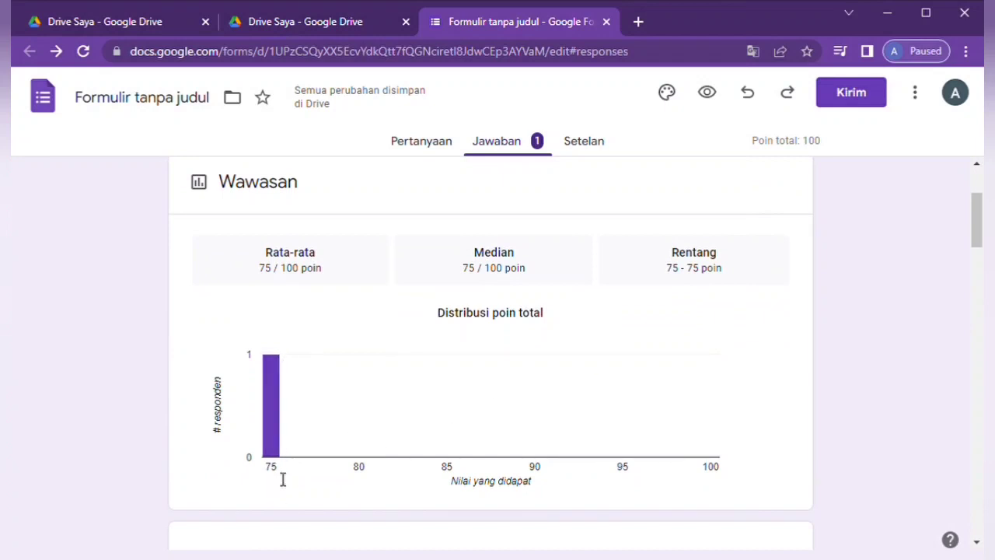
{"action": "scroll", "coordinate": [327, 285], "scroll_direction": "up", "scroll_amount": 2}
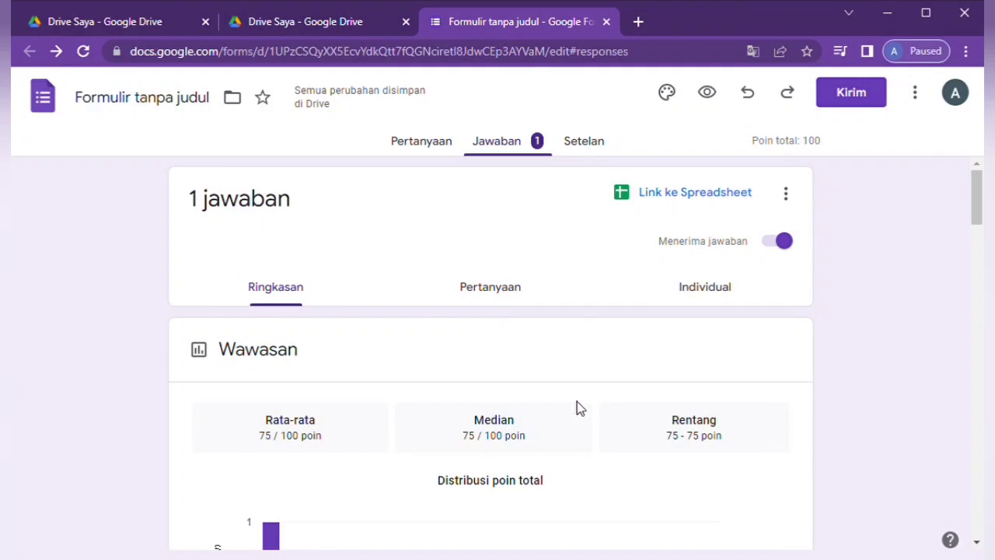
{"action": "scroll", "coordinate": [577, 401], "scroll_direction": "down", "scroll_amount": 3}
{"action": "scroll", "coordinate": [577, 401], "scroll_direction": "down", "scroll_amount": 6}
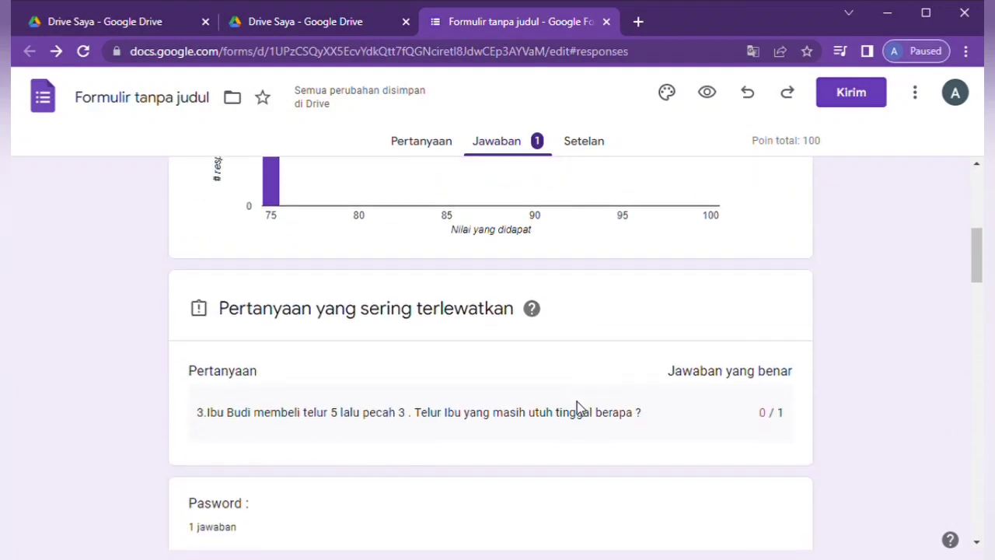
{"action": "scroll", "coordinate": [577, 402], "scroll_direction": "down", "scroll_amount": 1}
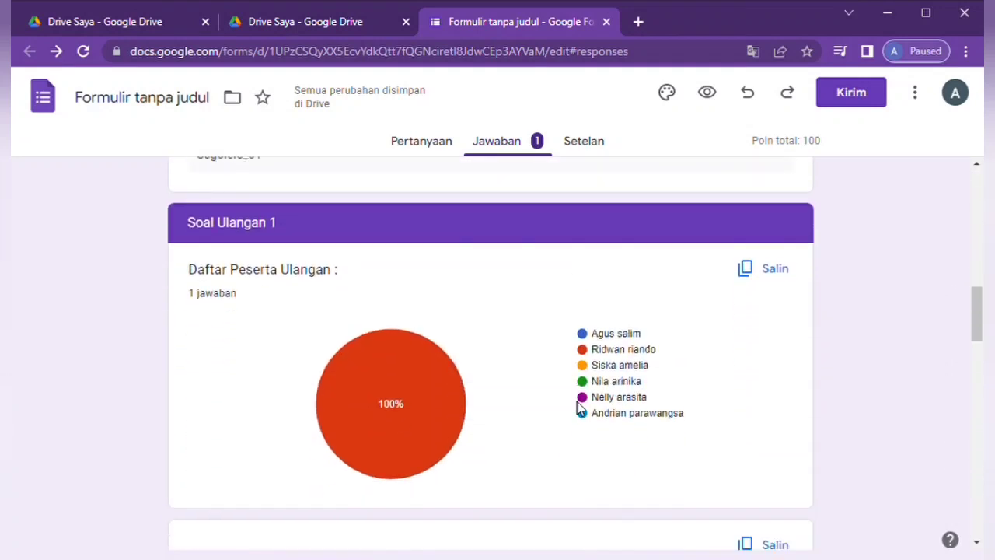
{"action": "scroll", "coordinate": [577, 406], "scroll_direction": "down", "scroll_amount": 6}
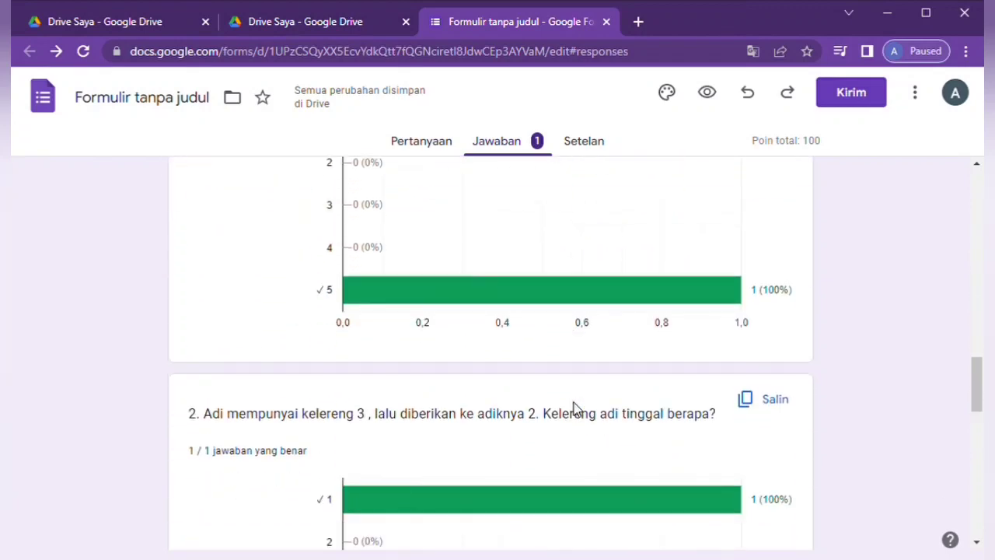
{"action": "scroll", "coordinate": [575, 404], "scroll_direction": "up", "scroll_amount": 15}
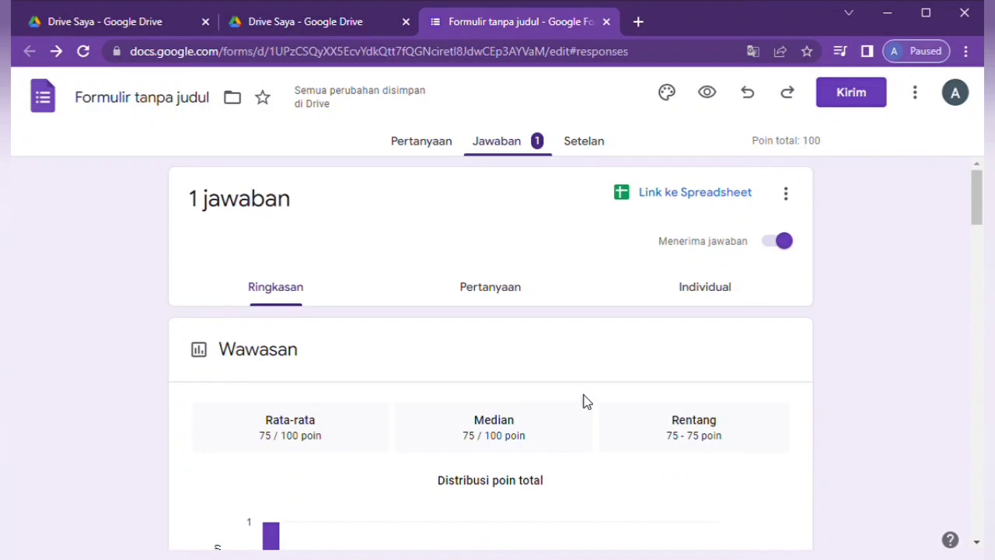
{"action": "scroll", "coordinate": [584, 399], "scroll_direction": "down", "scroll_amount": 2}
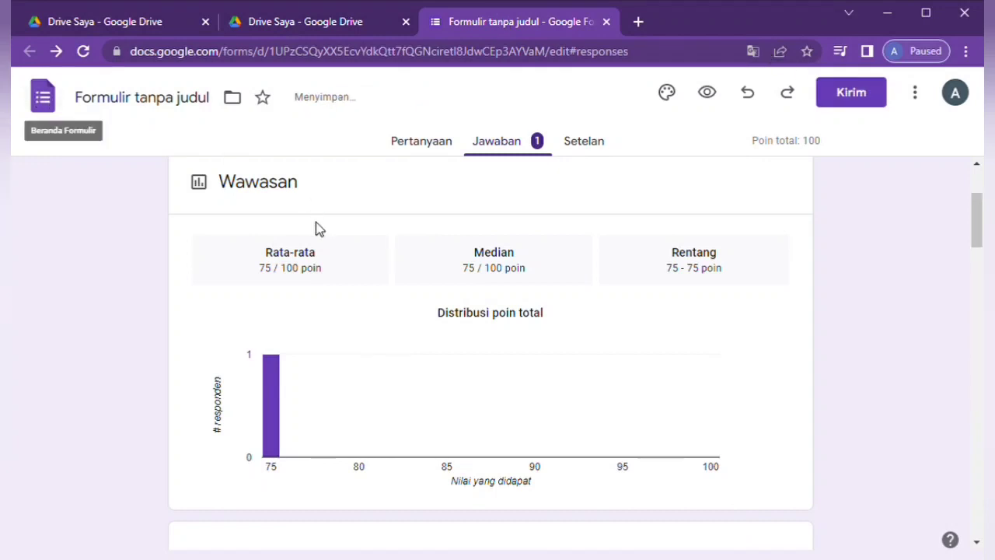
- Return to the Pertanyaan editor and look through the quiz questions, briefly rechecking the summary
{"action": "left_click", "coordinate": [442, 144]}
{"action": "scroll", "coordinate": [556, 456], "scroll_direction": "down", "scroll_amount": 6}
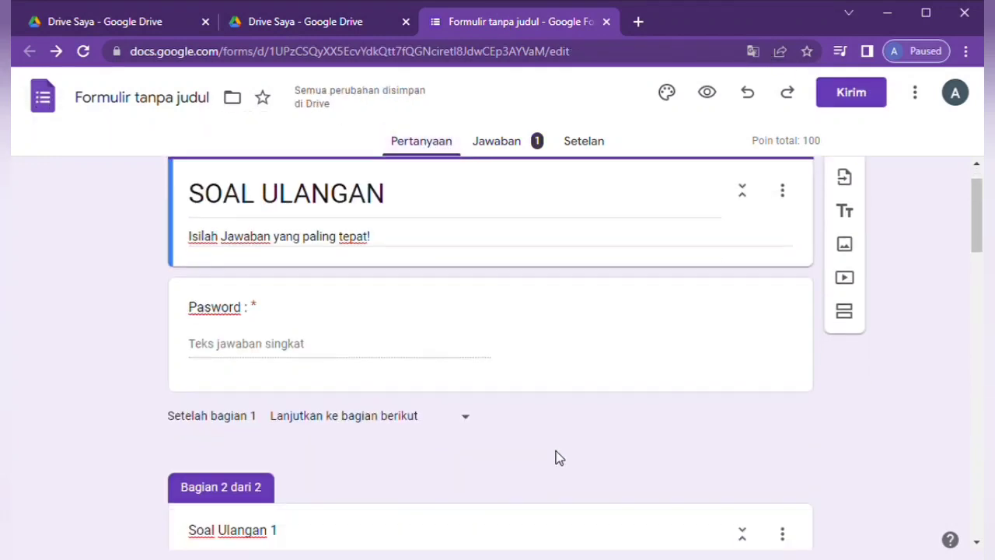
{"action": "scroll", "coordinate": [556, 456], "scroll_direction": "down", "scroll_amount": 10}
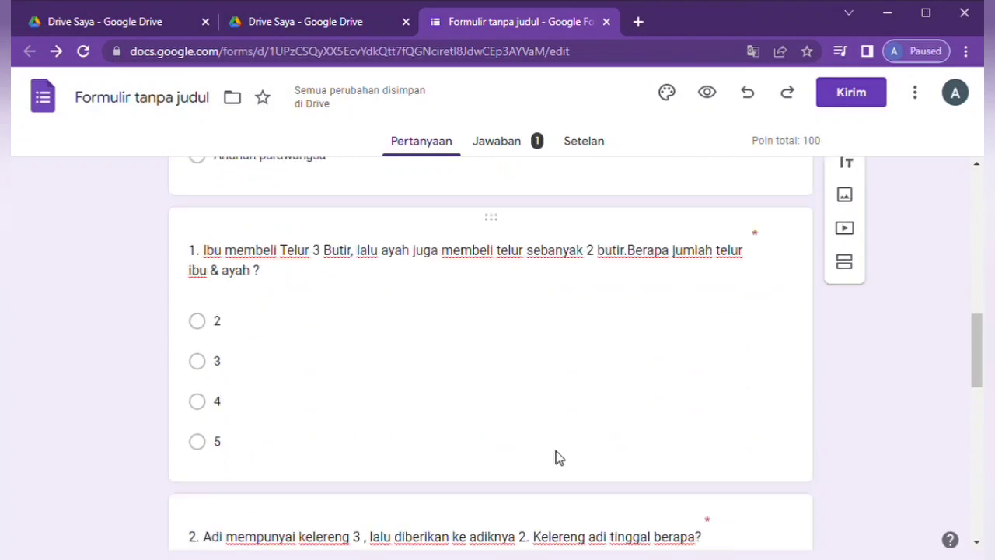
{"action": "scroll", "coordinate": [564, 458], "scroll_direction": "down", "scroll_amount": 4}
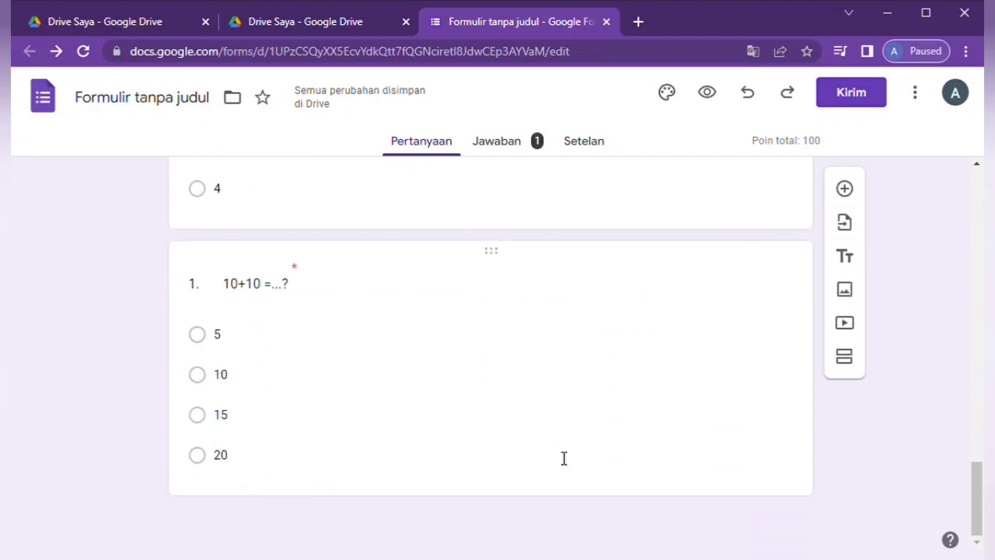
{"action": "scroll", "coordinate": [564, 458], "scroll_direction": "up", "scroll_amount": 12}
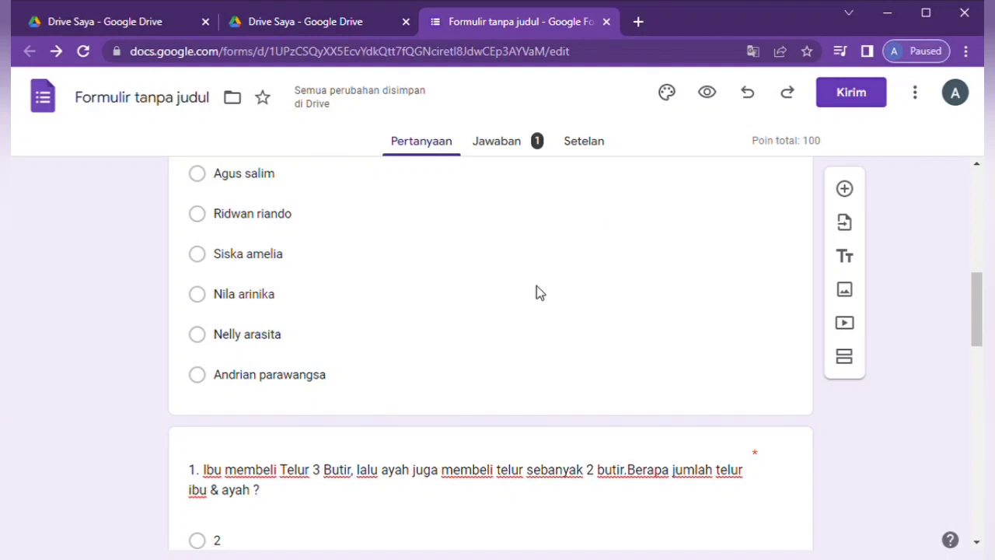
{"action": "scroll", "coordinate": [540, 294], "scroll_direction": "up", "scroll_amount": 7}
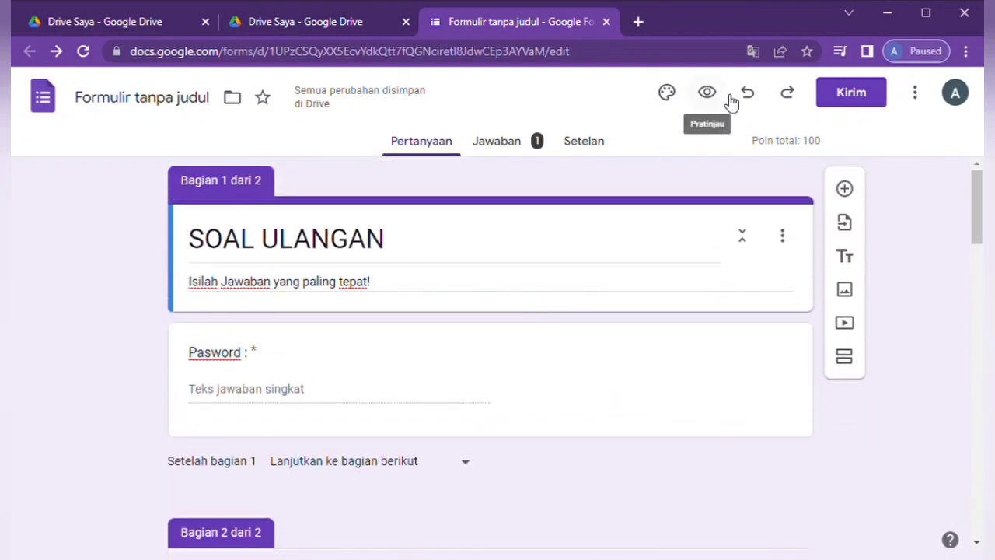
{"action": "scroll", "coordinate": [766, 391], "scroll_direction": "down", "scroll_amount": 5}
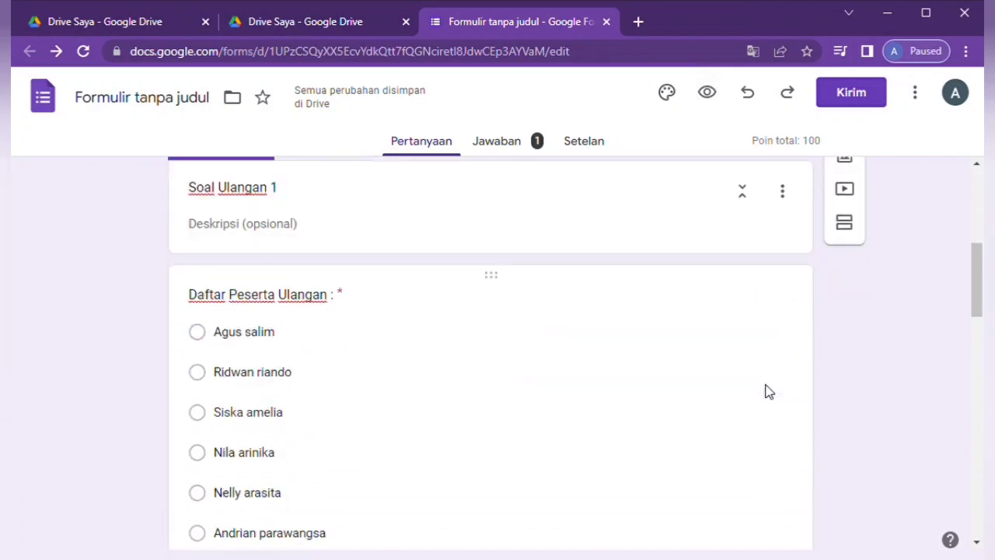
{"action": "scroll", "coordinate": [767, 390], "scroll_direction": "down", "scroll_amount": 1}
{"action": "left_click", "coordinate": [512, 147]}
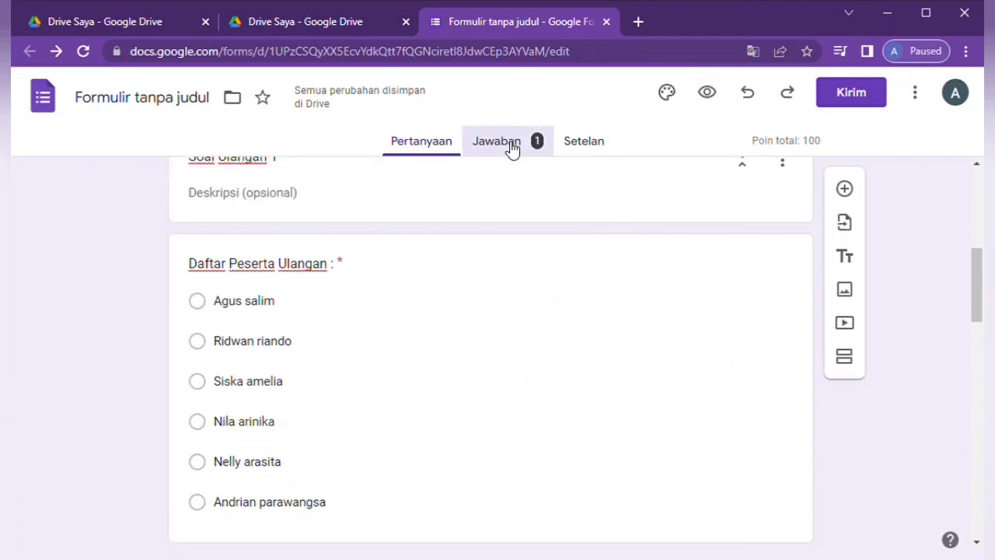
{"action": "left_click", "coordinate": [396, 143]}
- Collapse section 2, Soal Ulangan 1, into its condensed view
{"action": "scroll", "coordinate": [659, 488], "scroll_direction": "down", "scroll_amount": 3}
{"action": "scroll", "coordinate": [659, 487], "scroll_direction": "down", "scroll_amount": 10}
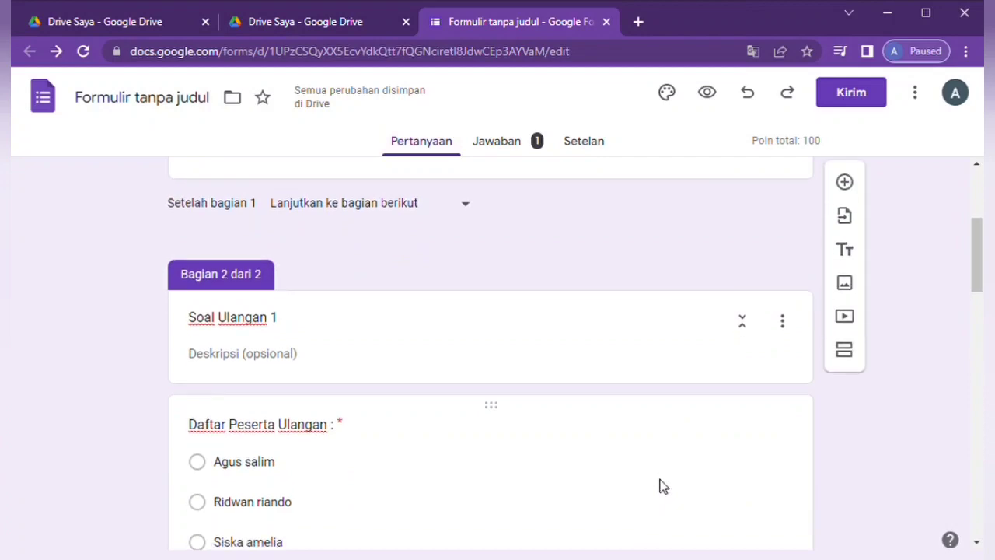
{"action": "scroll", "coordinate": [662, 484], "scroll_direction": "down", "scroll_amount": 6}
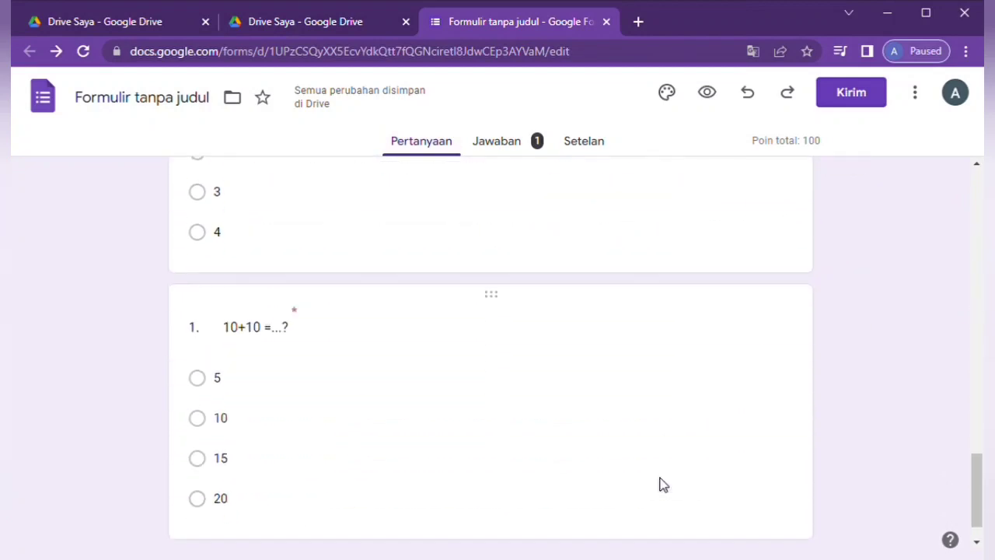
{"action": "scroll", "coordinate": [660, 482], "scroll_direction": "up", "scroll_amount": 10}
{"action": "scroll", "coordinate": [659, 482], "scroll_direction": "up", "scroll_amount": 10}
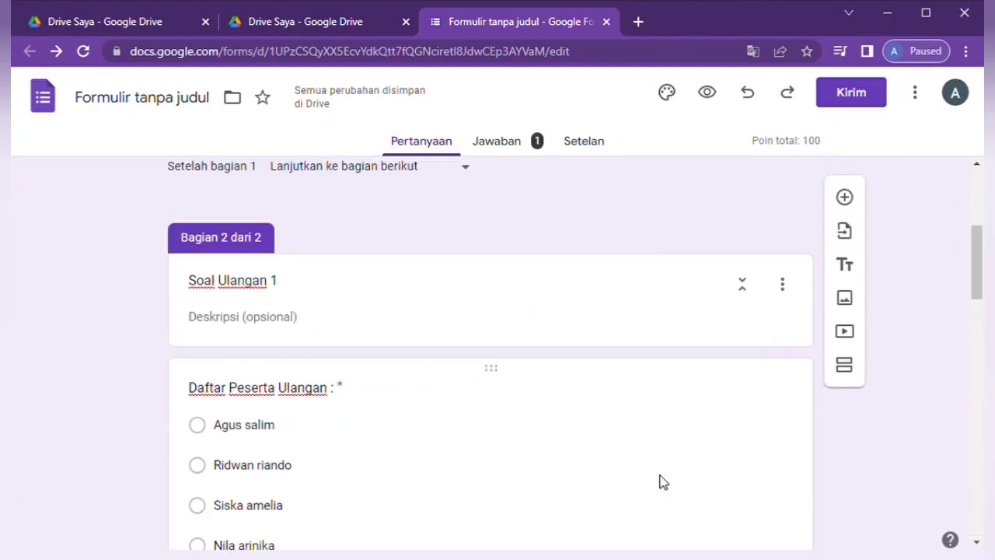
{"action": "scroll", "coordinate": [659, 482], "scroll_direction": "up", "scroll_amount": 3}
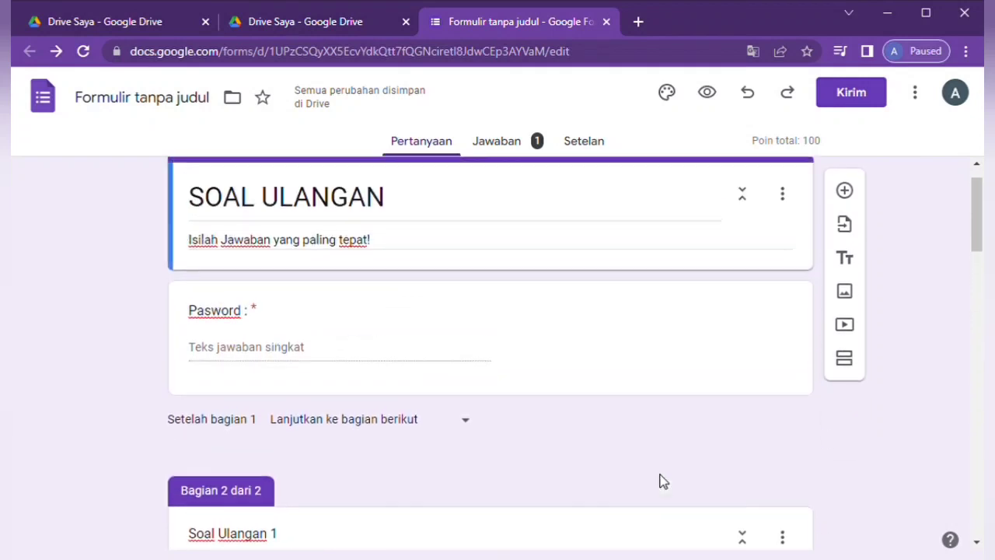
{"action": "scroll", "coordinate": [469, 464], "scroll_direction": "down", "scroll_amount": 4}
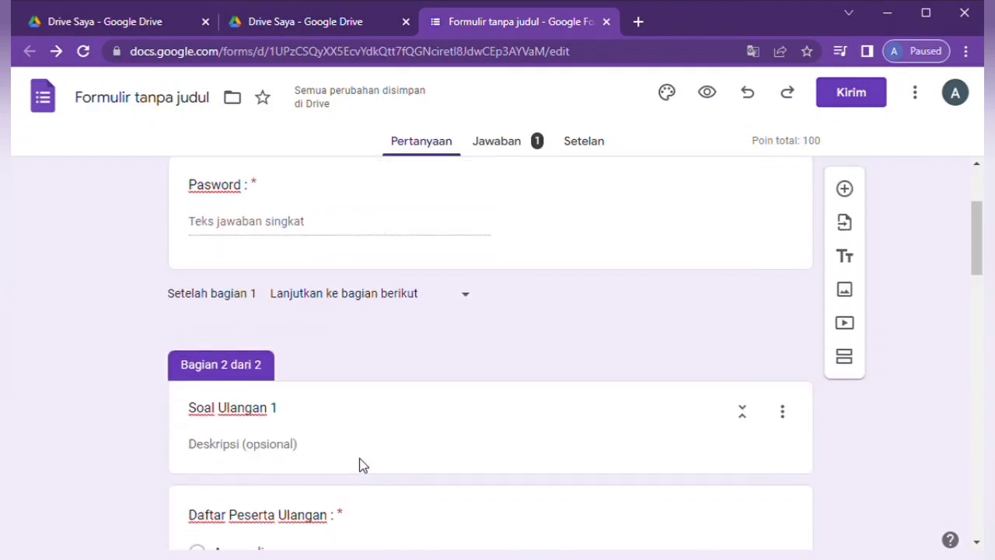
{"action": "scroll", "coordinate": [360, 455], "scroll_direction": "down", "scroll_amount": 2}
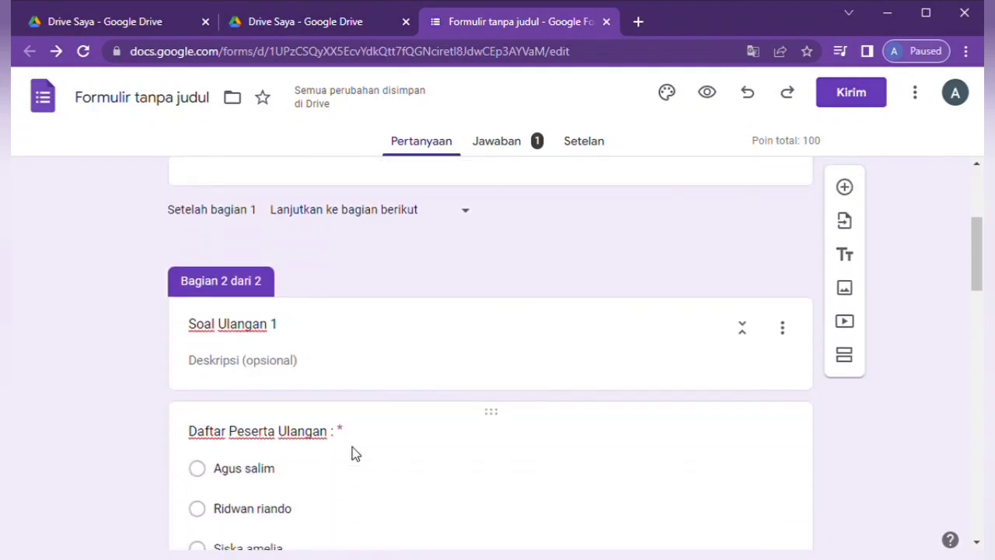
{"action": "left_click", "coordinate": [742, 328]}
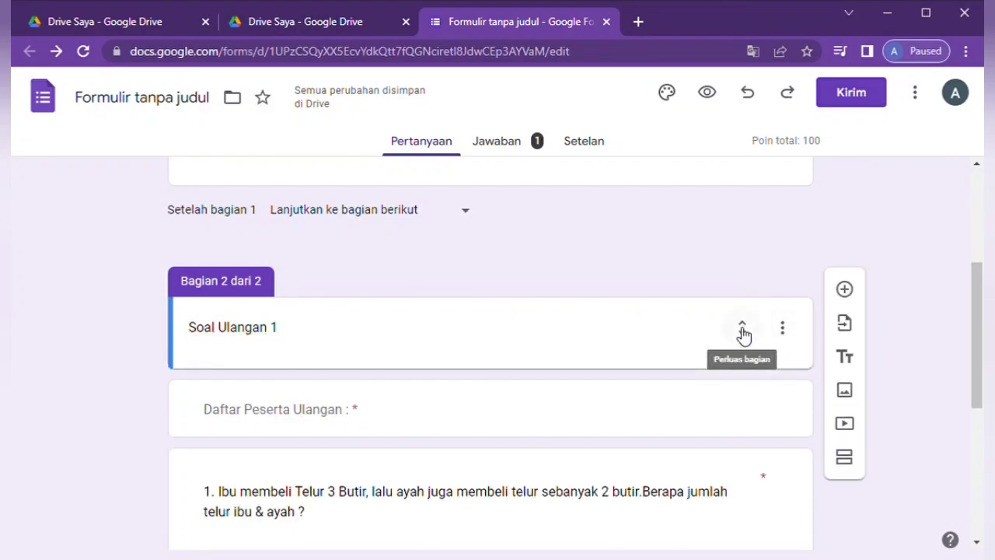